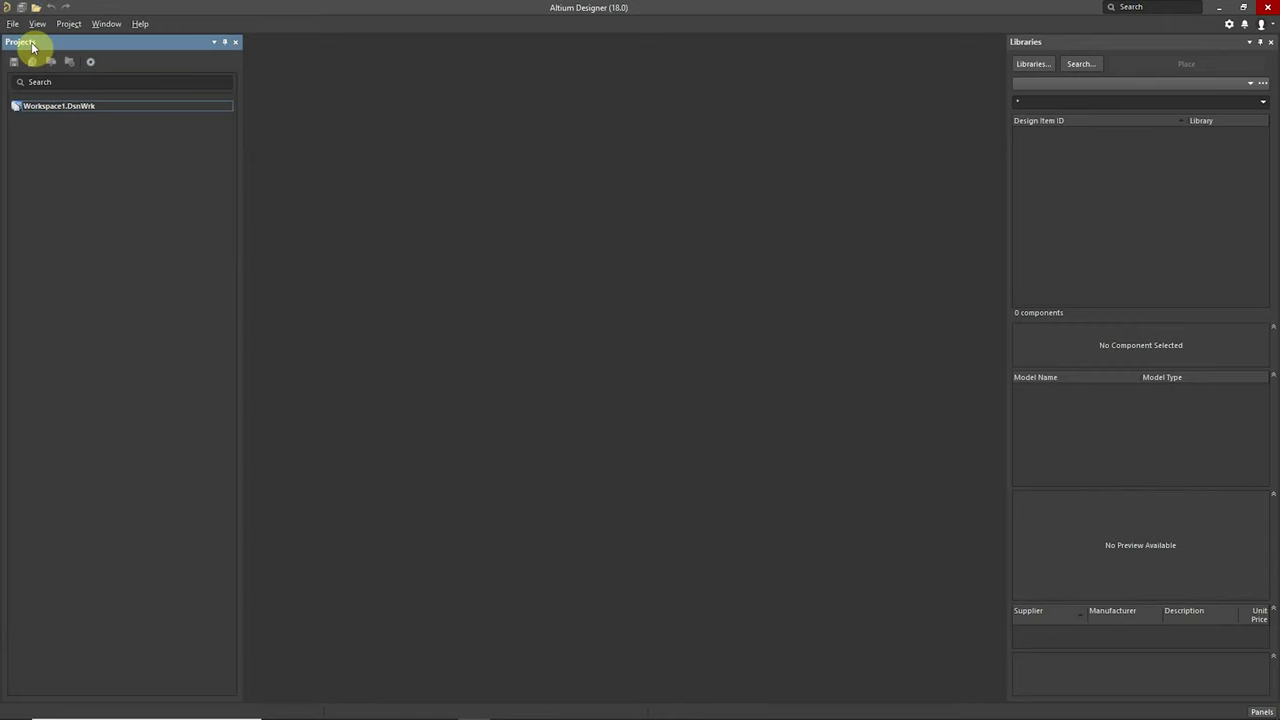
Step: Create the new PCB project PCB_Project1 and open its project context menu
left_click(13, 24)
mouse_move(33, 40)
left_click(293, 42)
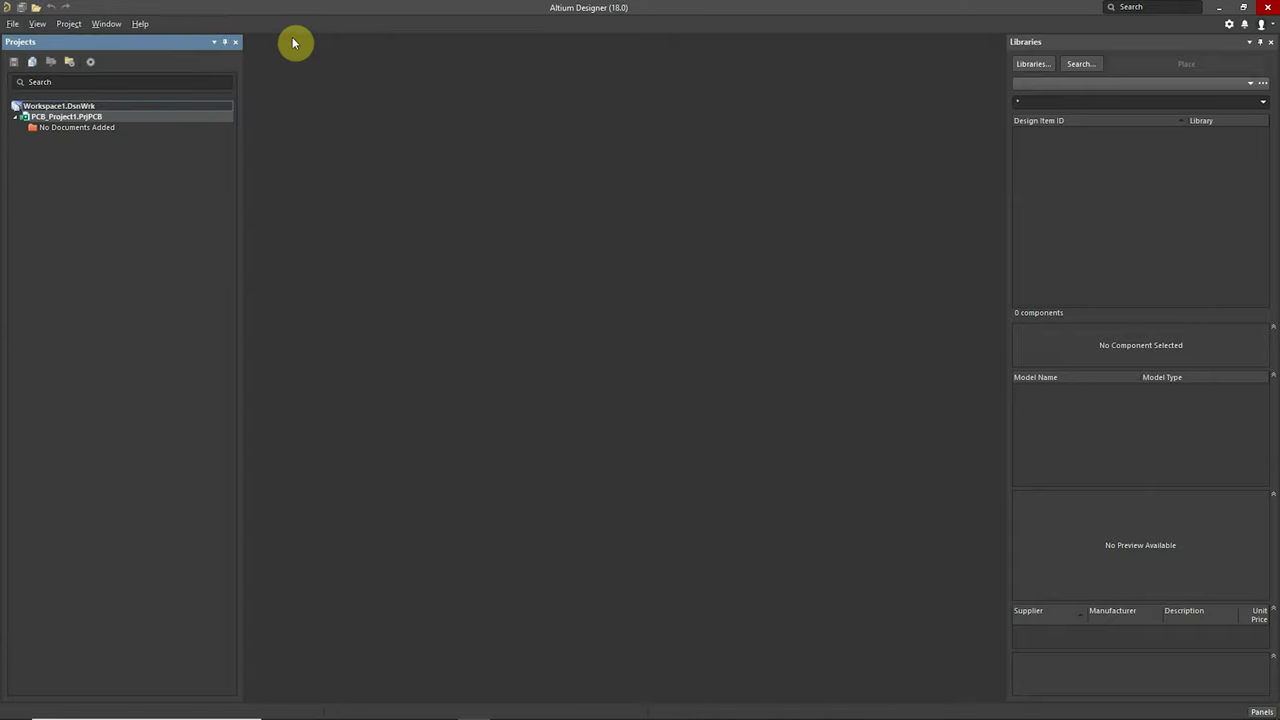
right_click(82, 121)
mouse_move(138, 146)
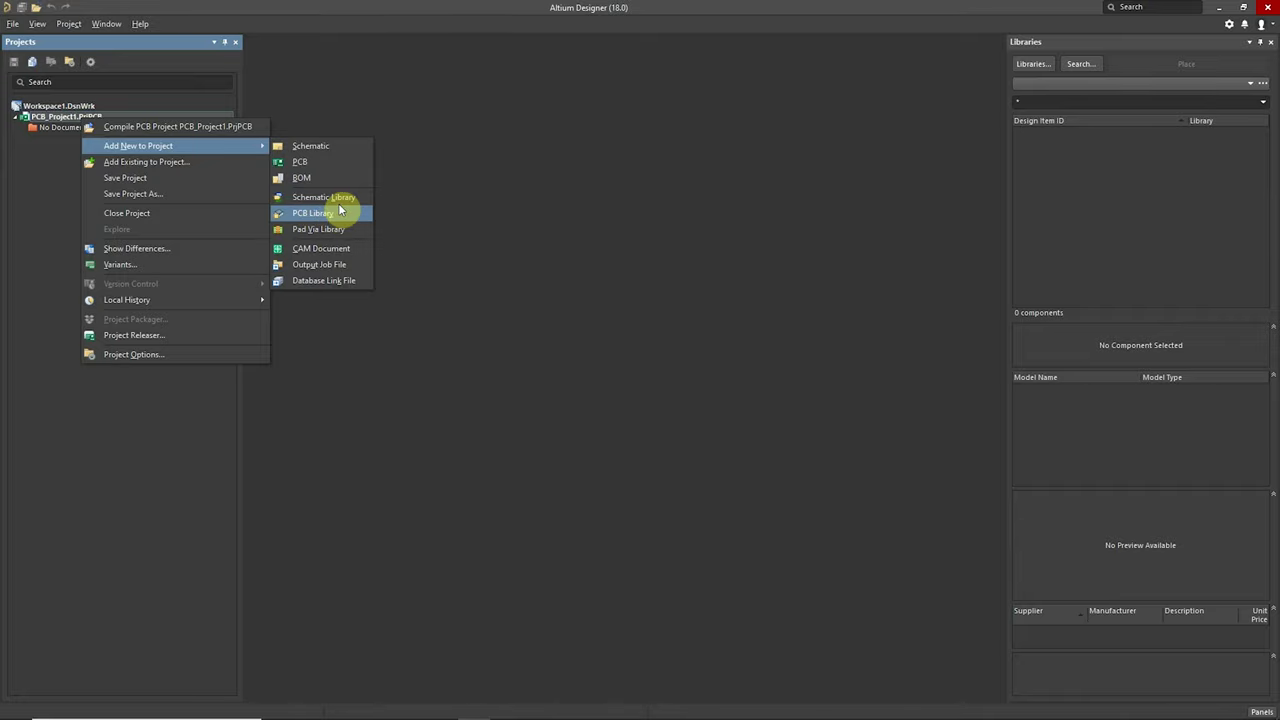
Step: Add Schlib1.SchLib with a blank Component_1 to the project, then pan the canvas slightly
left_click(351, 203)
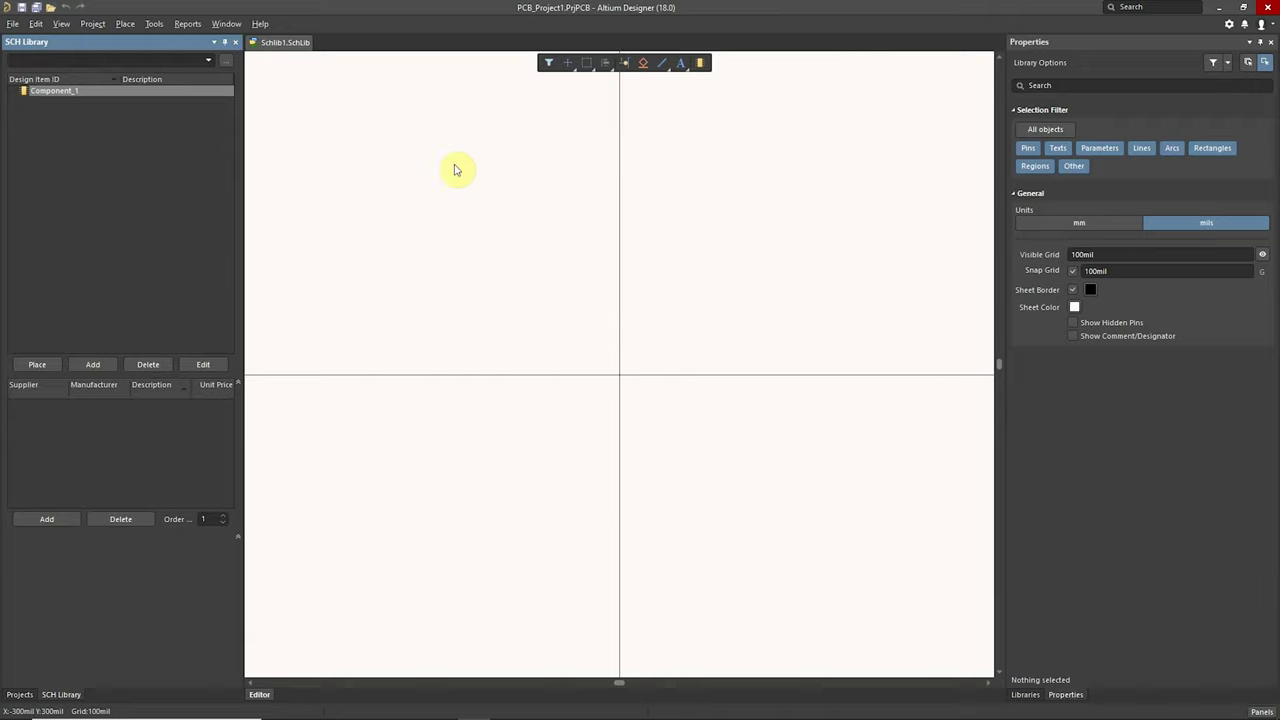
right_click(594, 320)
right_click_drag(594, 320, 603, 313)
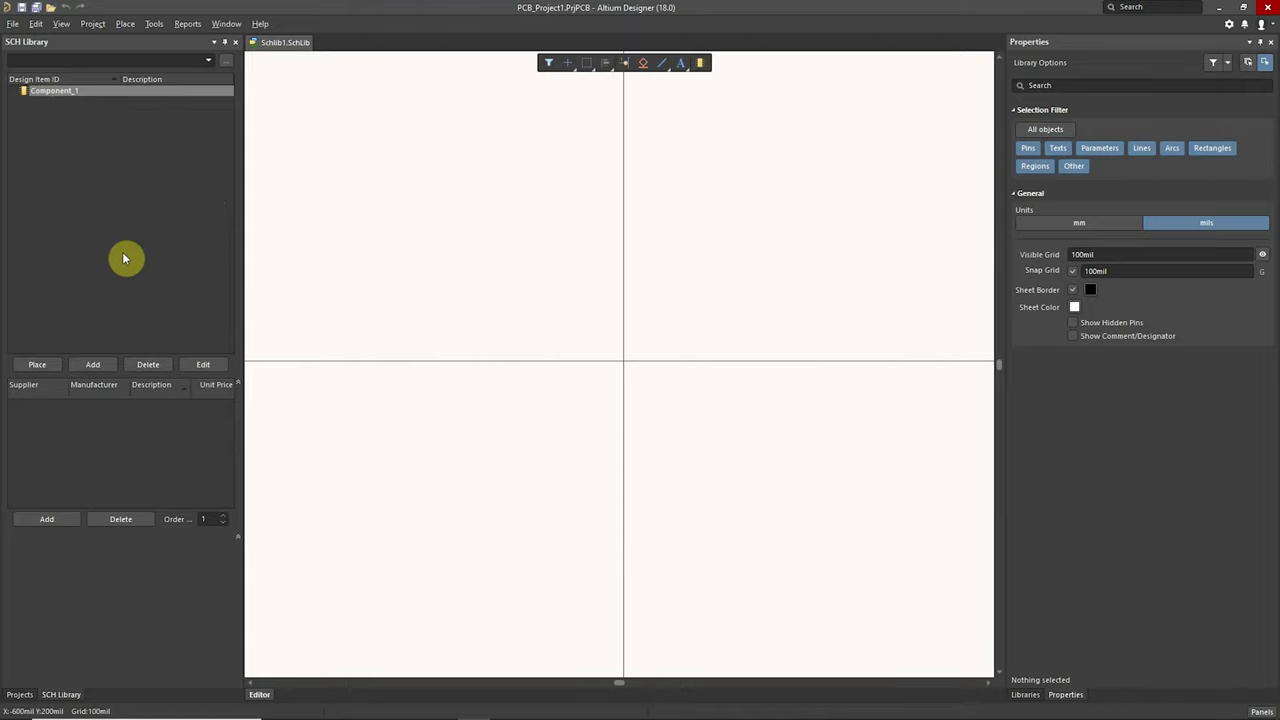
Step: Rename Component_1's Design Item ID to Timer_555
left_click(76, 92)
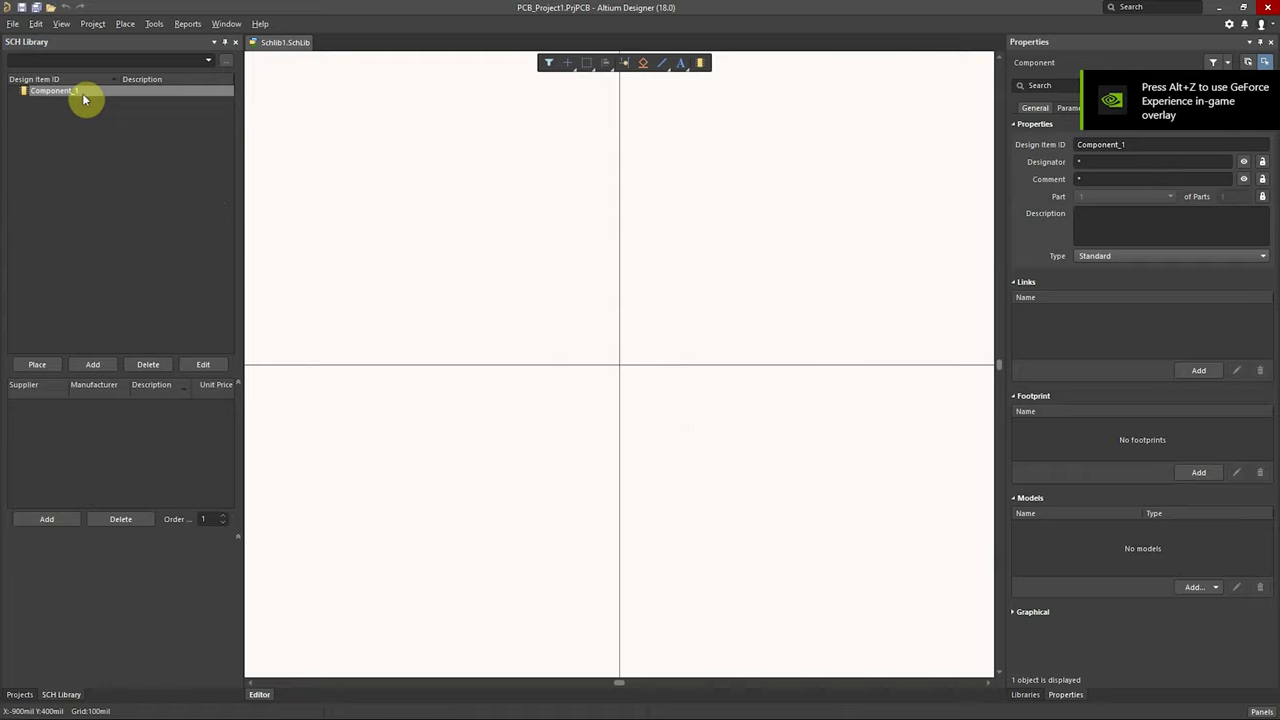
left_click(1126, 146)
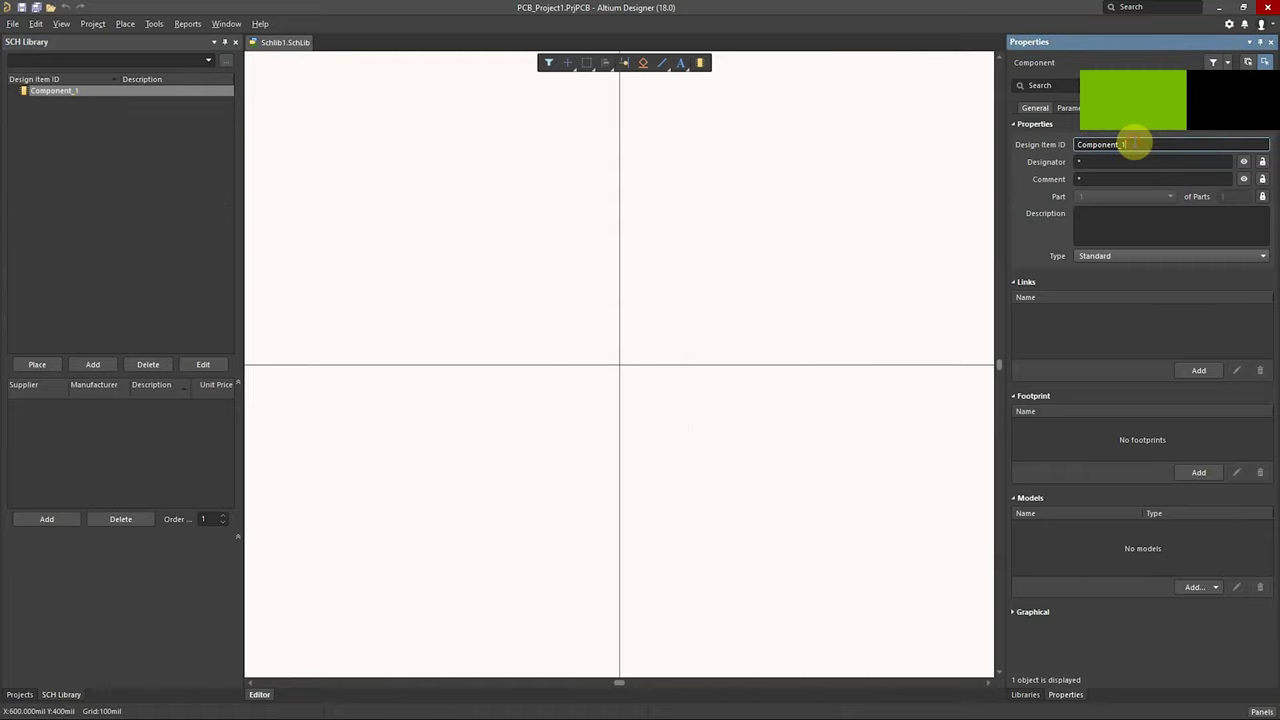
left_click_drag(1131, 143, 1050, 147)
type("Timer_555")
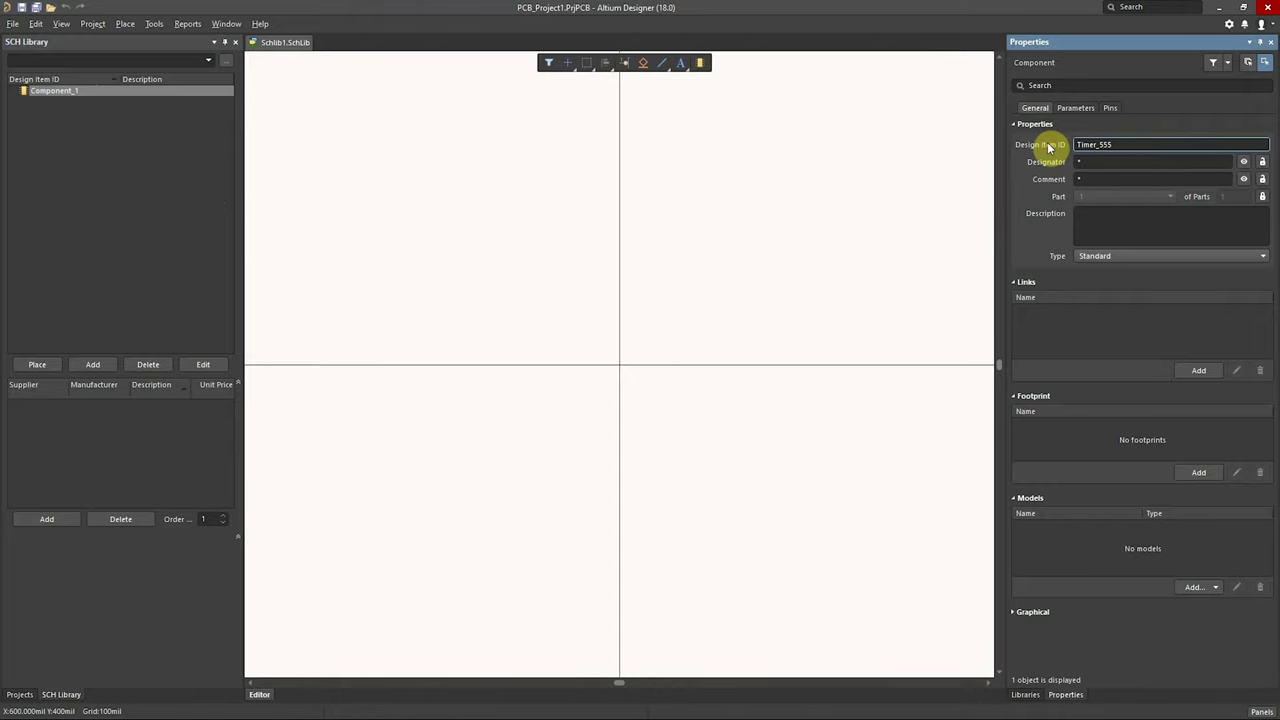
key("Return")
Step: Set designator U? and comment 555, then bring up the LM555 datasheet
left_click(1096, 163)
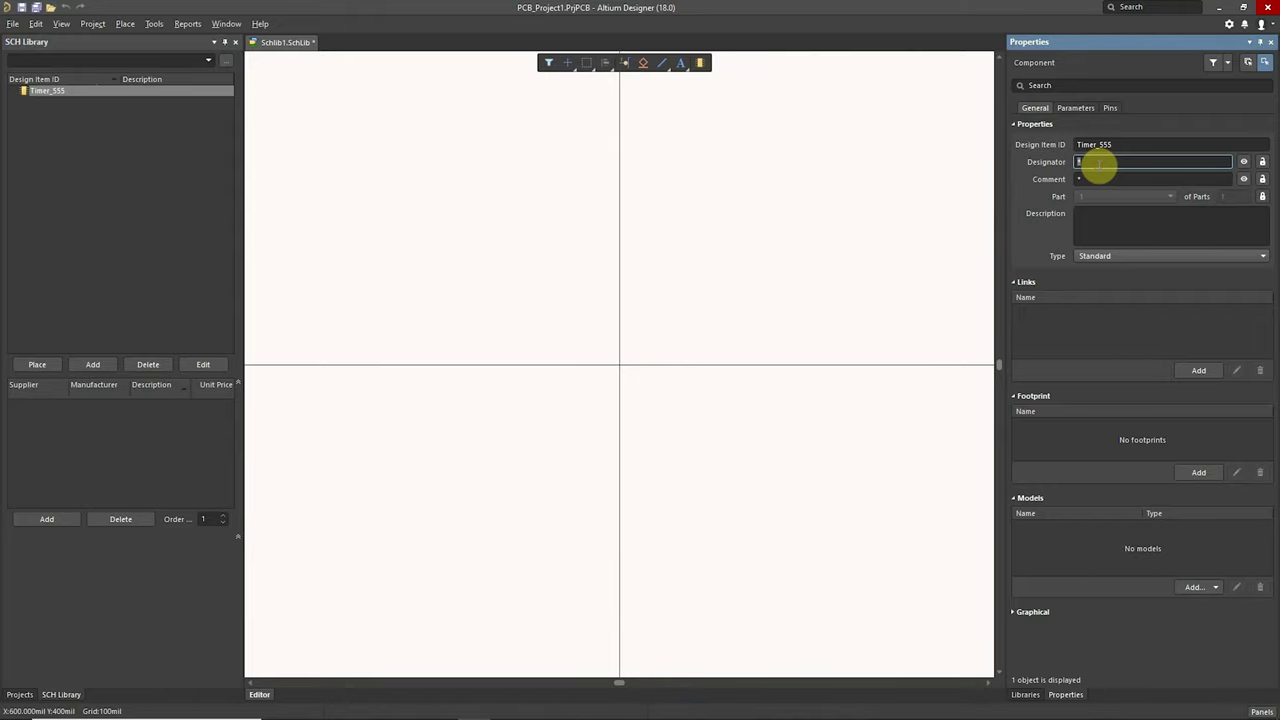
type("U")
double_click(1100, 170)
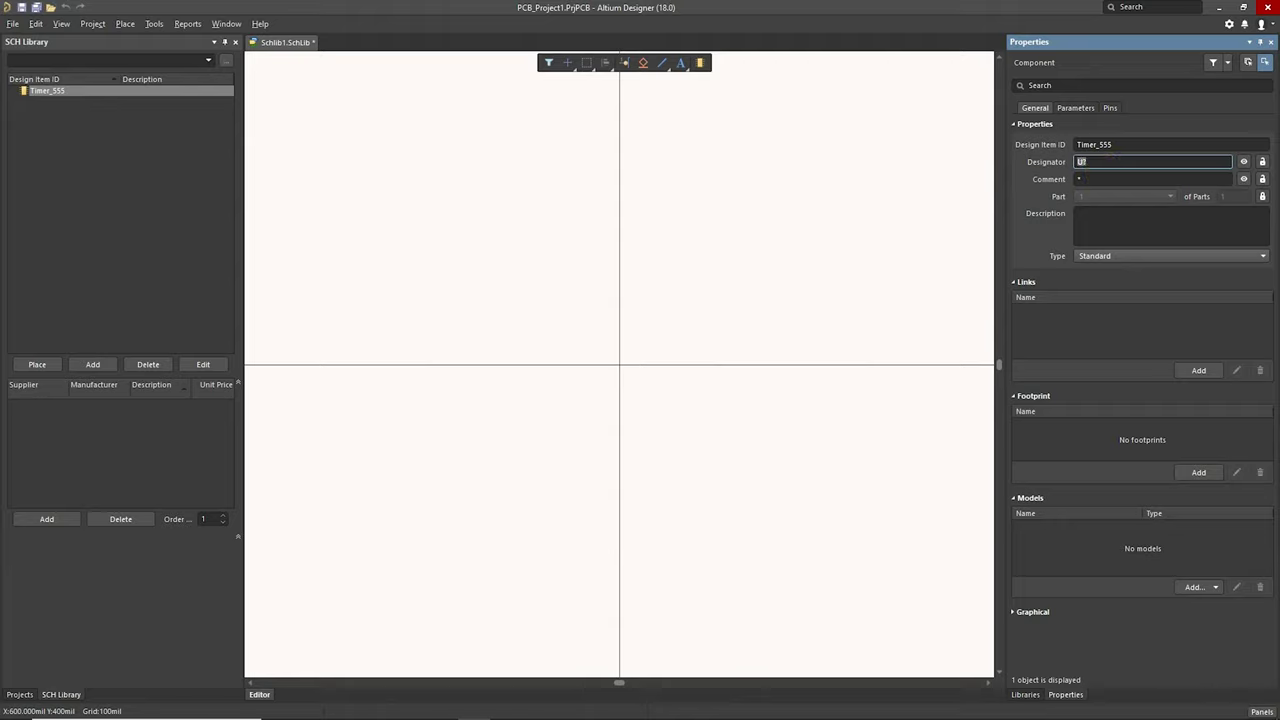
double_click(1100, 178)
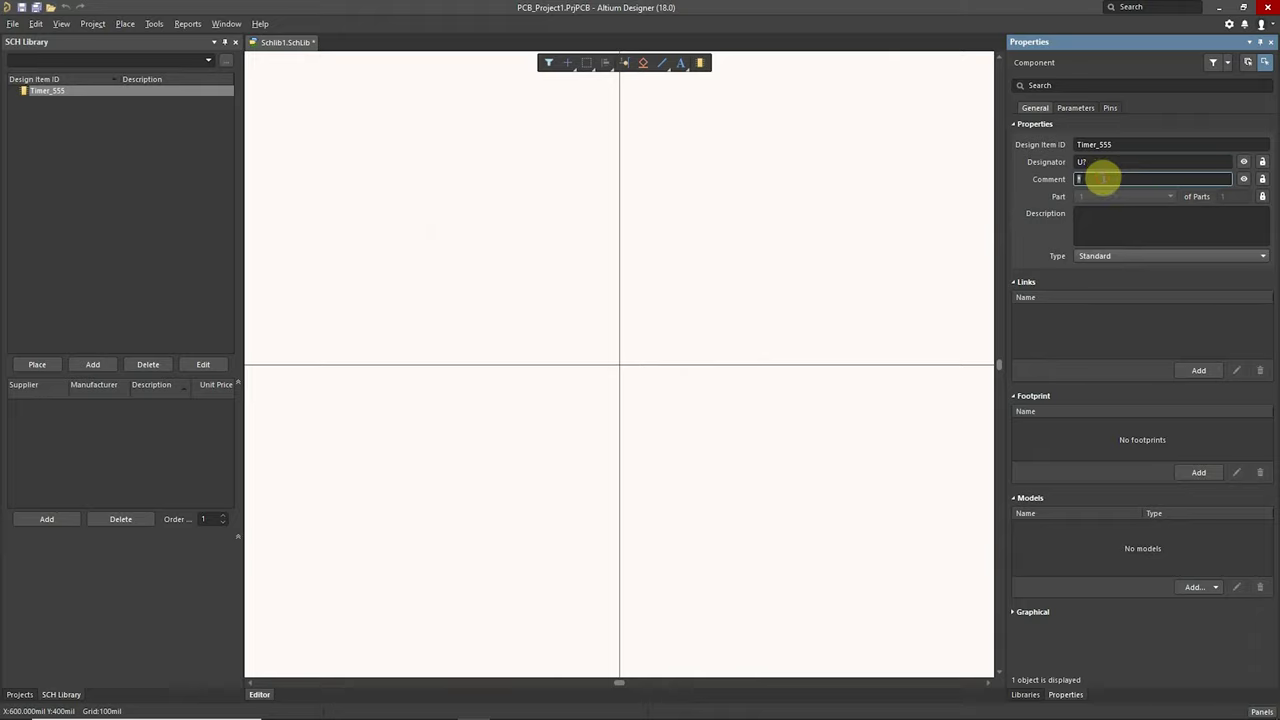
type("555")
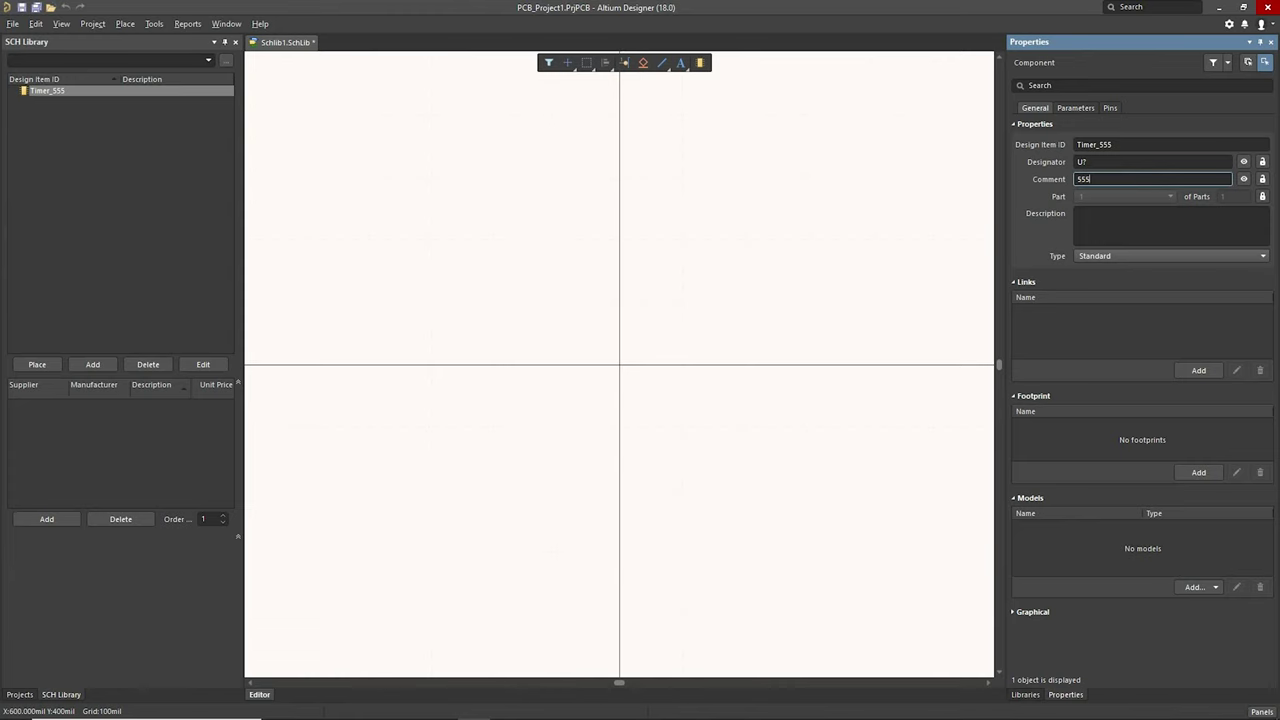
left_click(926, 266)
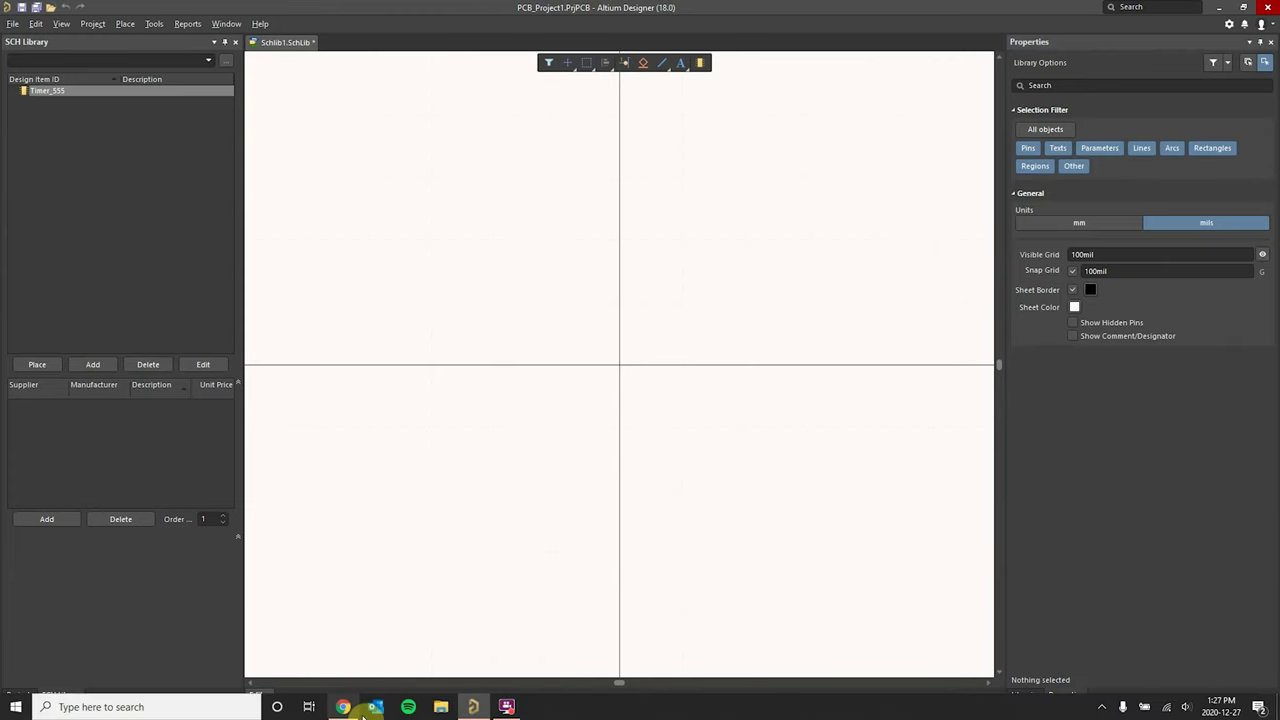
left_click(366, 706)
left_click_drag(586, 210, 655, 212)
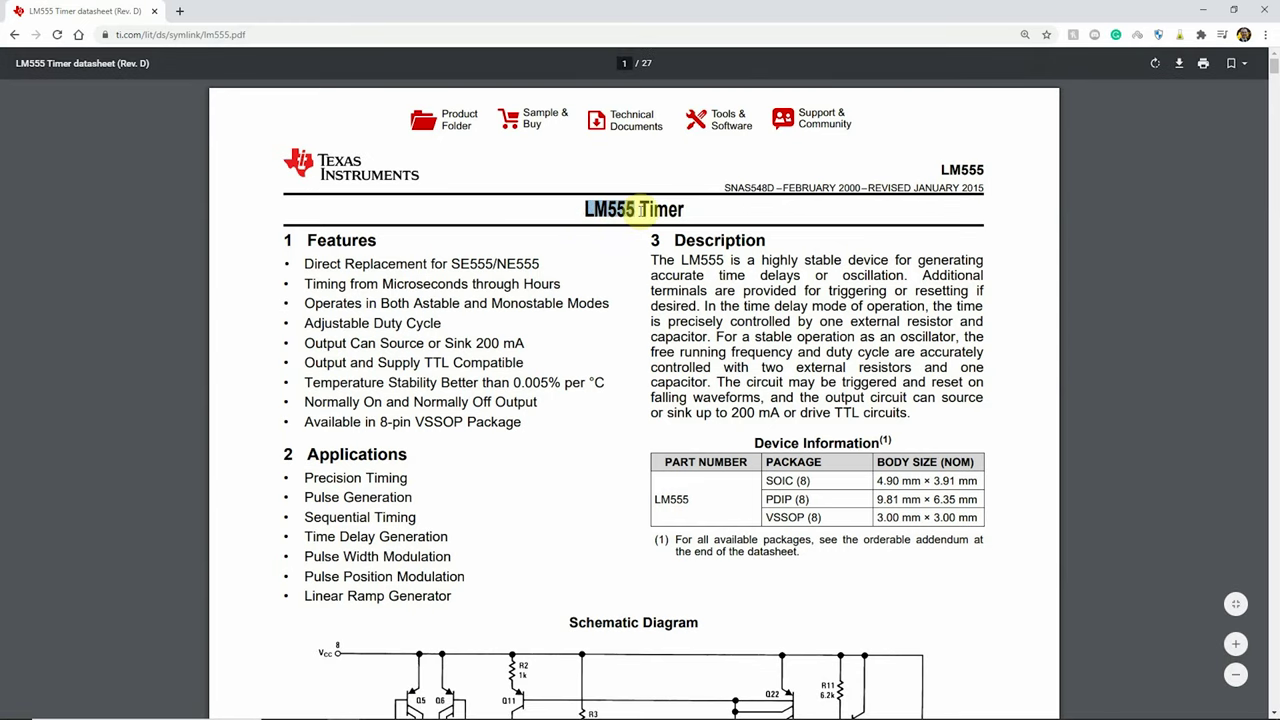
left_click(330, 165)
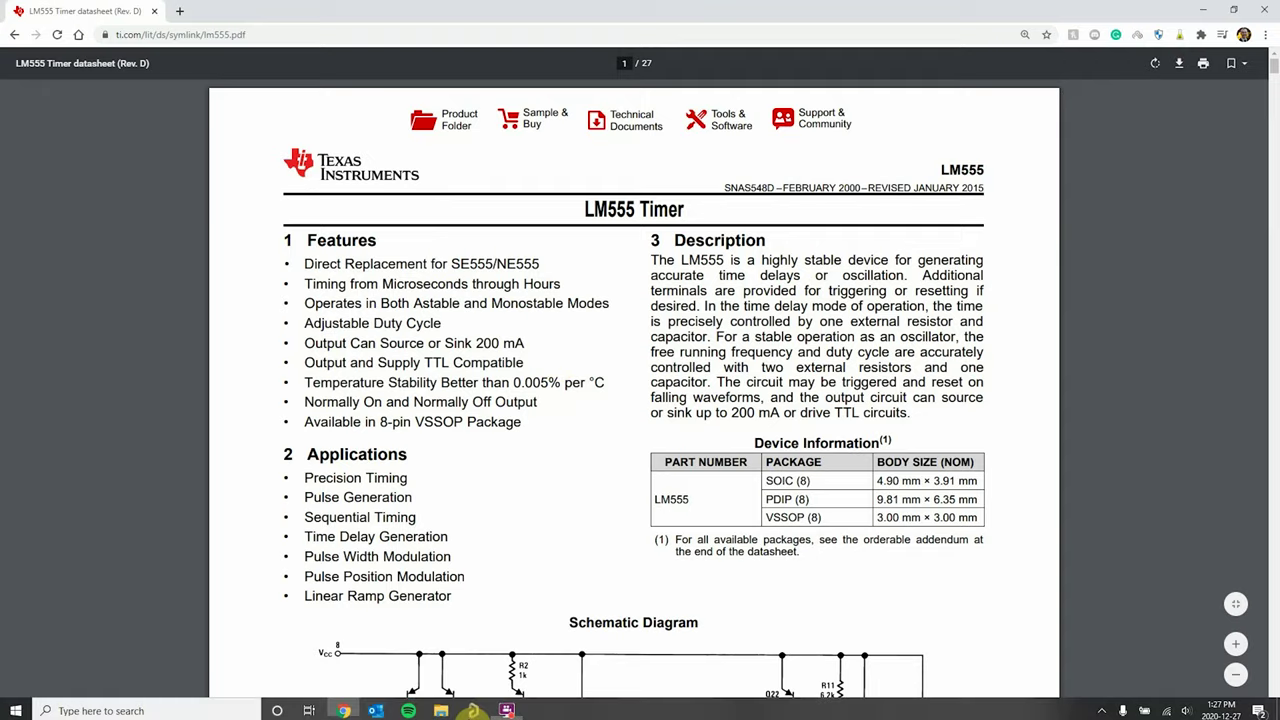
left_click(472, 710)
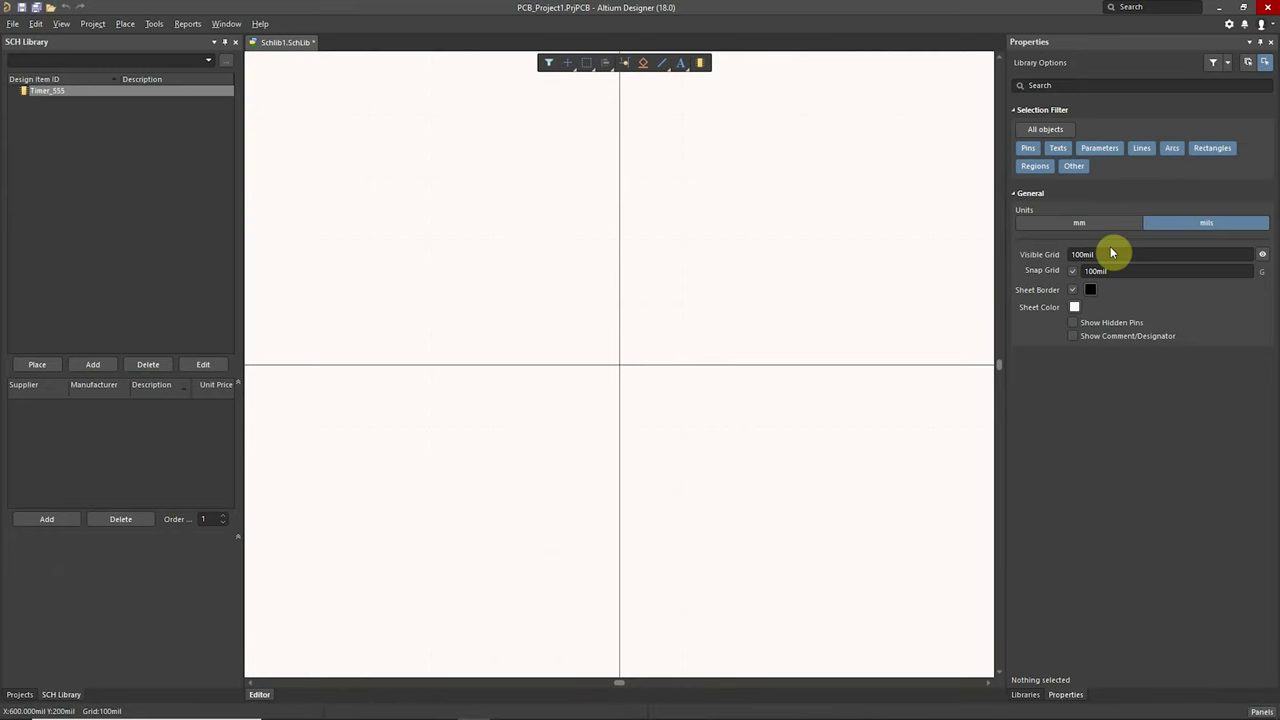
Step: Enter LM555 as the Timer_555 comment
left_click(160, 91)
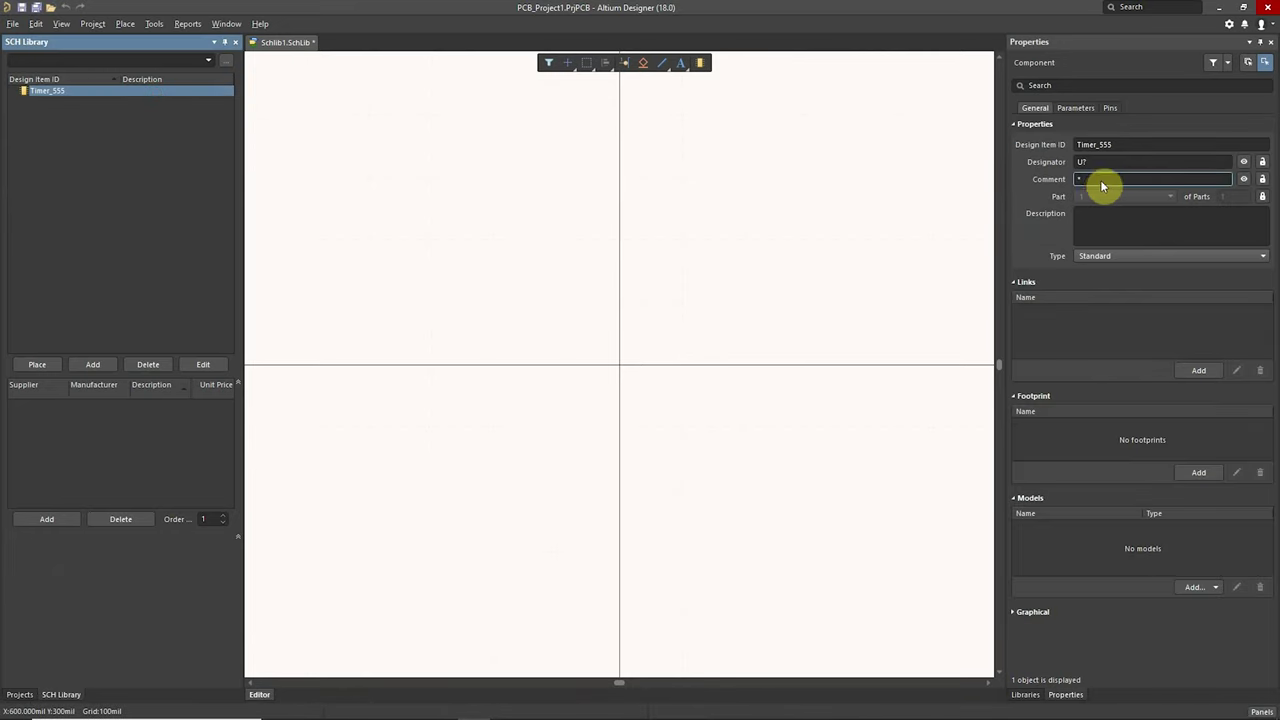
left_click(1102, 181)
type("LM555")
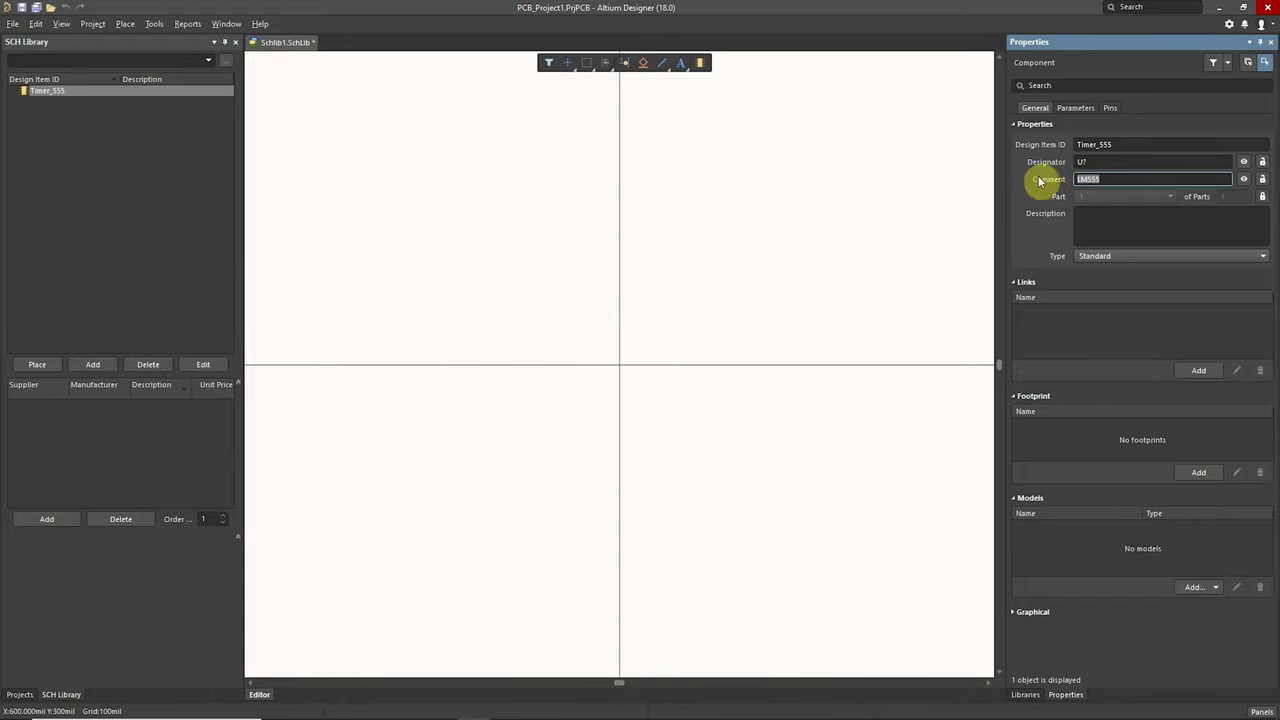
left_click(617, 267)
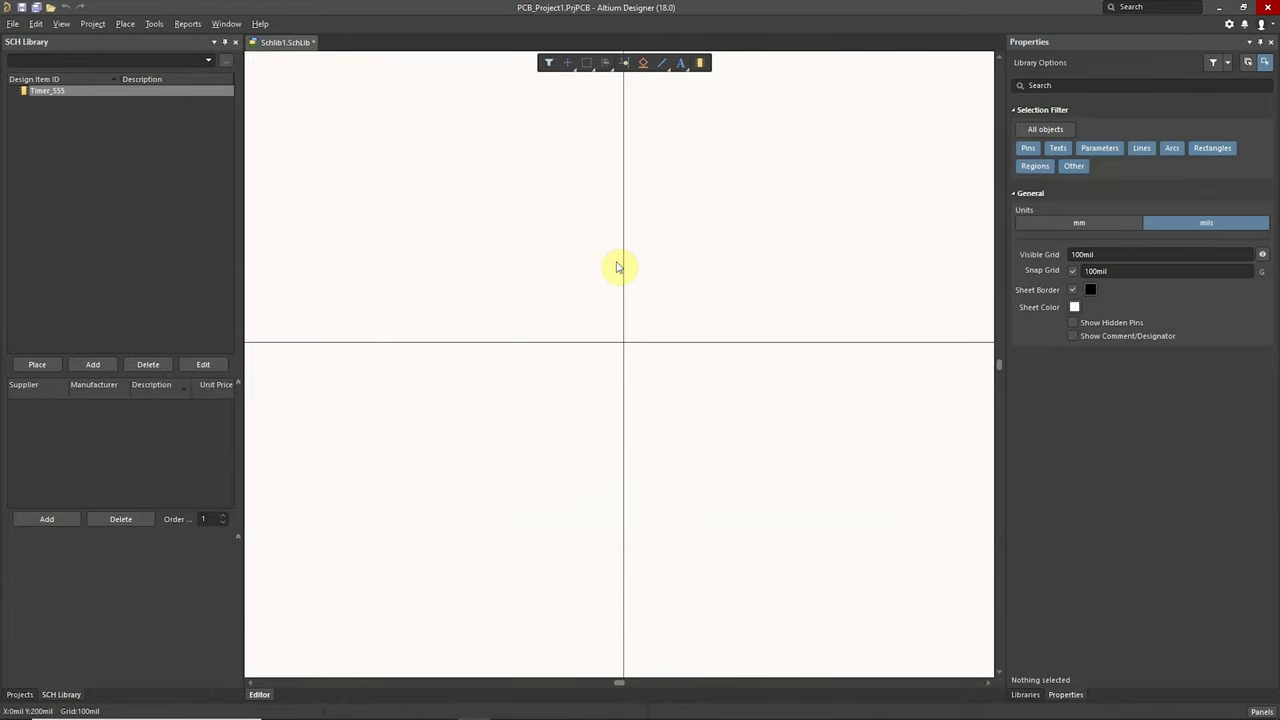
Step: Save the library as general_composant.SchLib in D:\Projet_altium
left_click(30, 8)
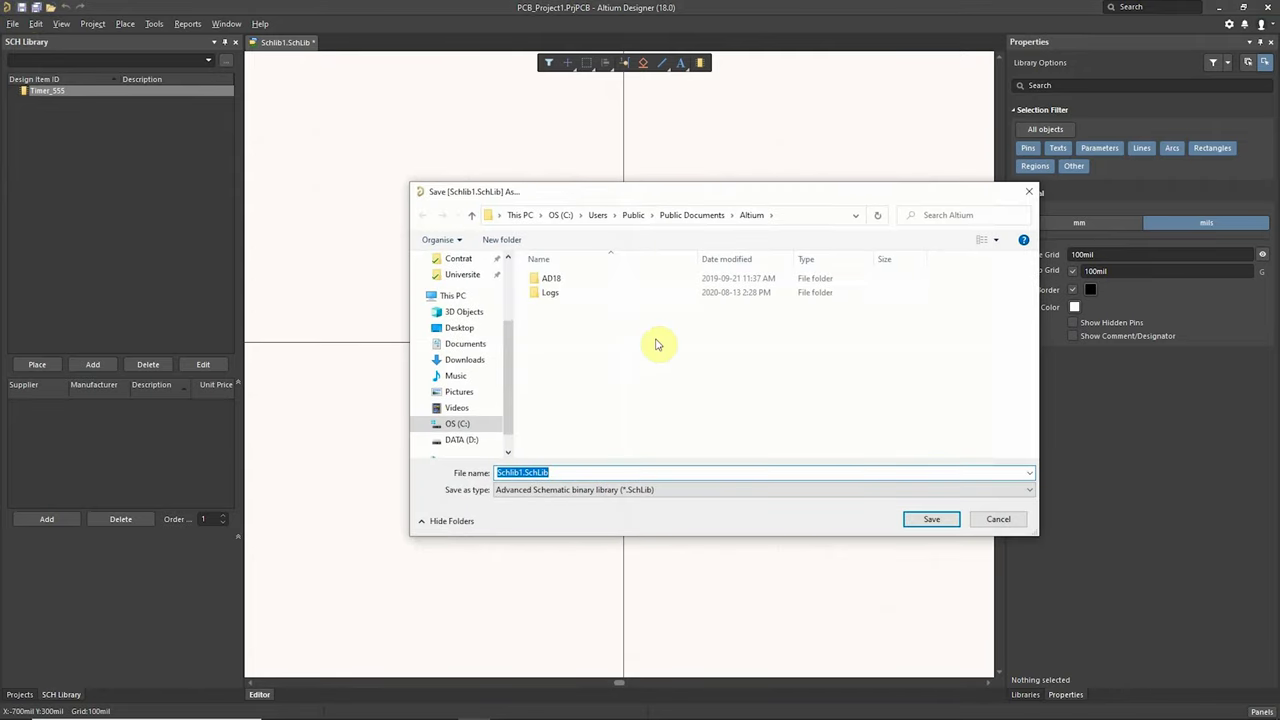
left_click(488, 442)
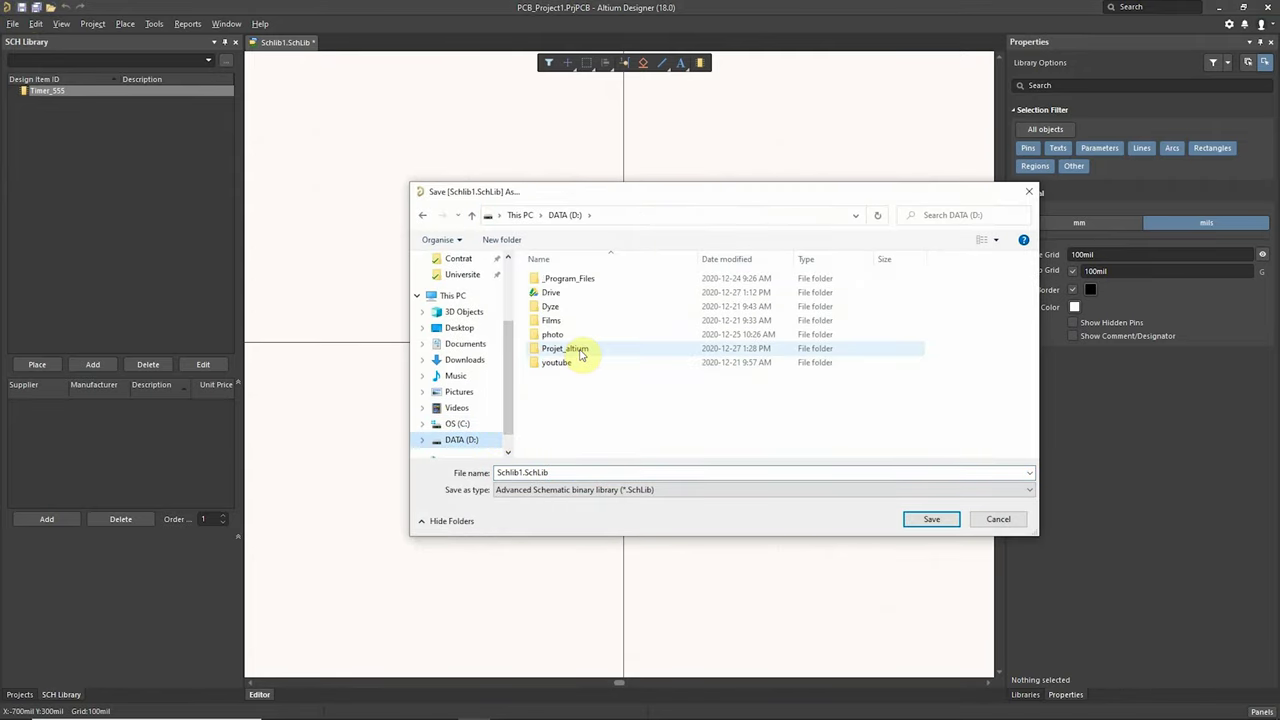
double_click(575, 348)
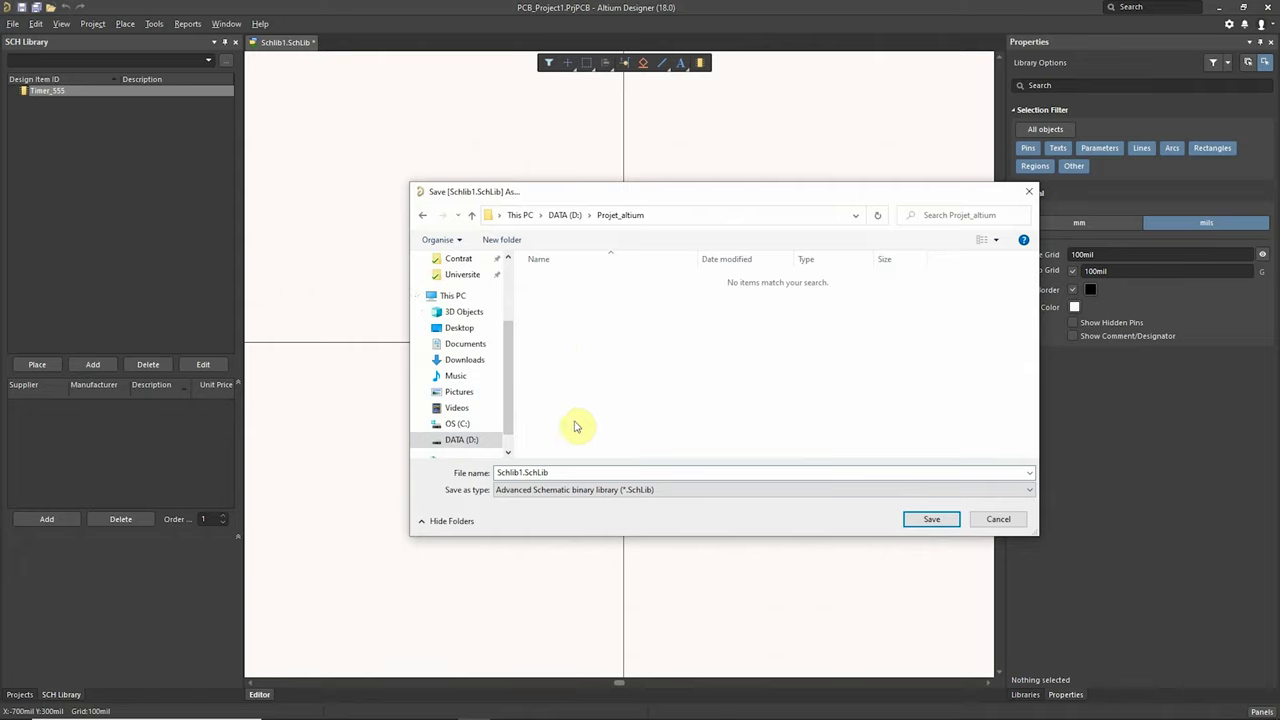
double_click(565, 471)
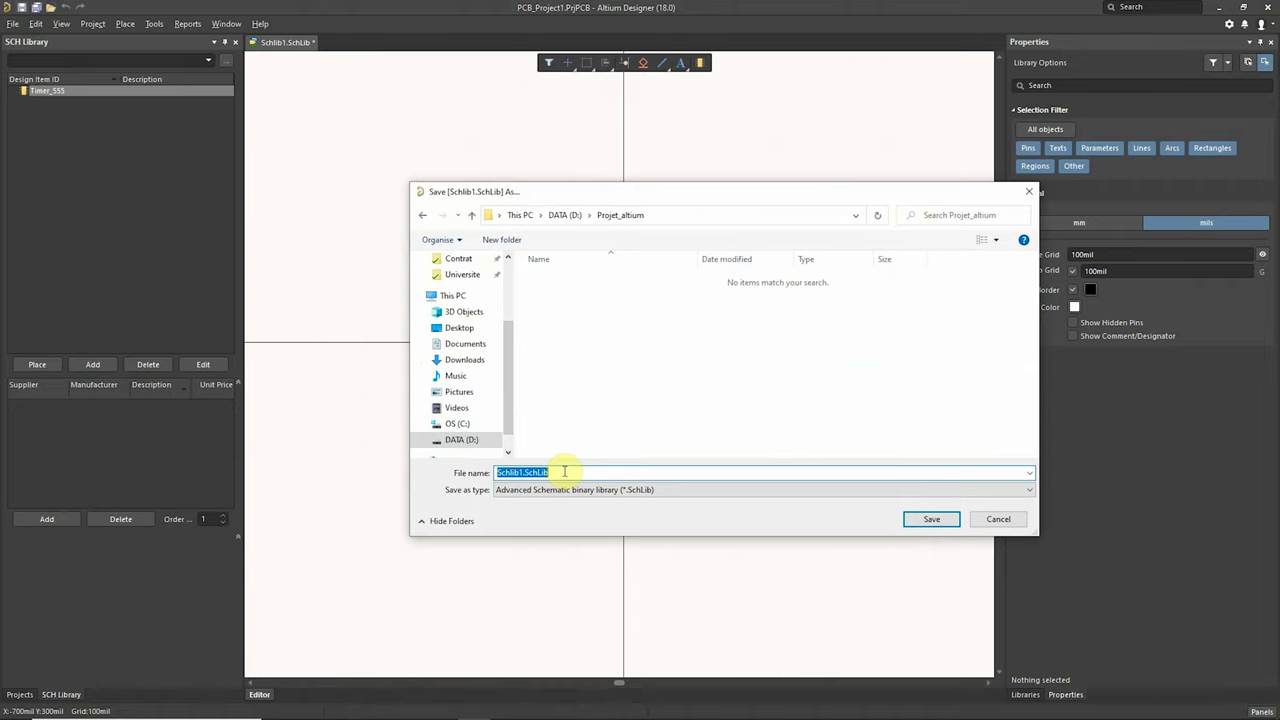
type("general_composant")
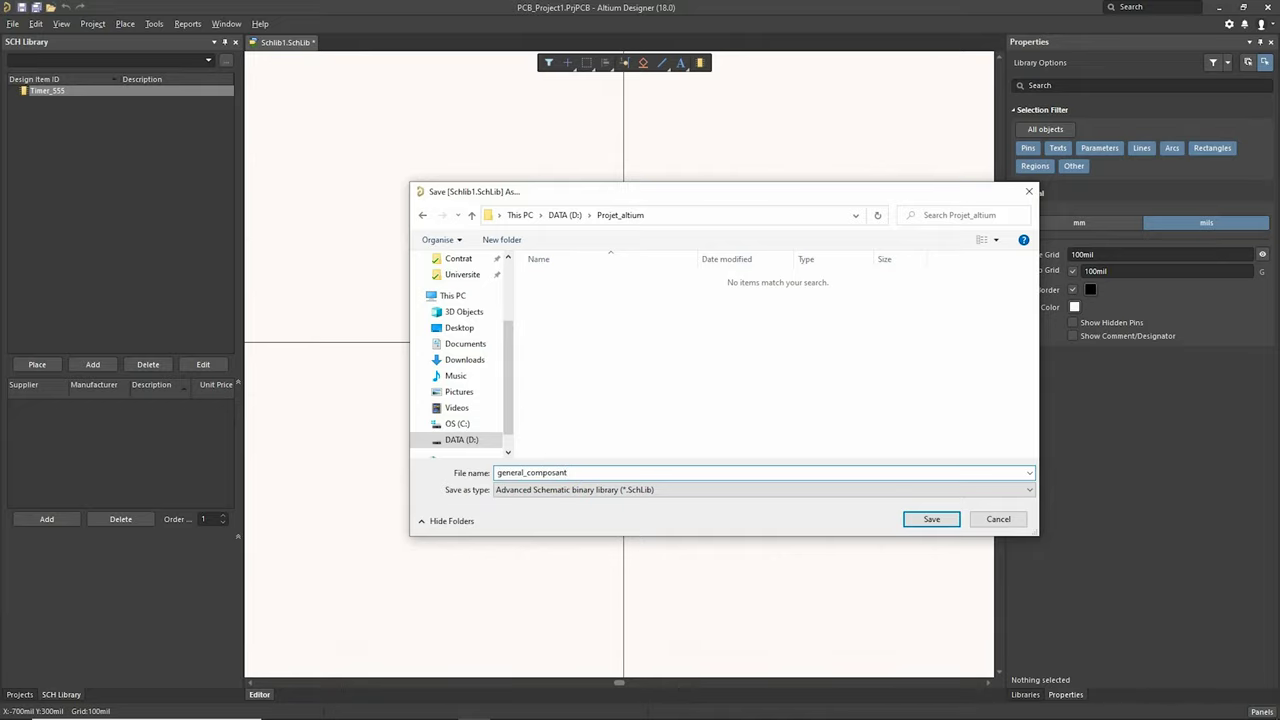
key("Return")
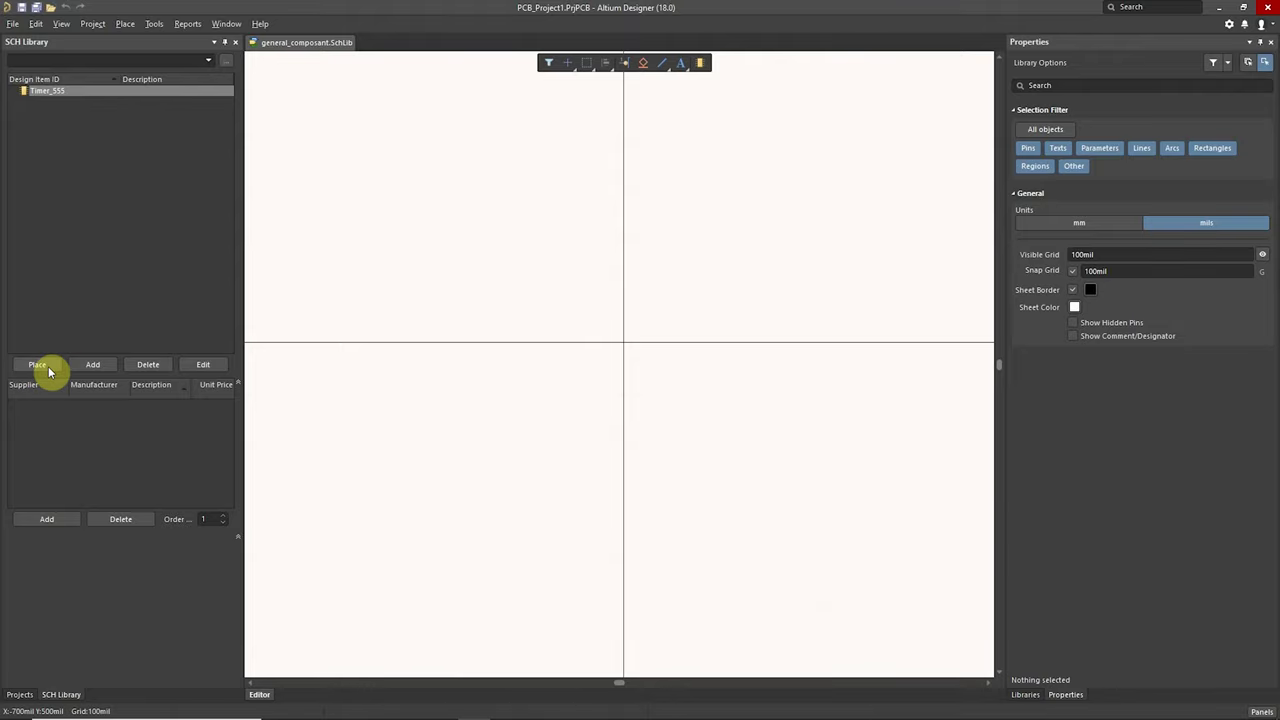
Step: Draw a 500 by 600mil yellow rectangle body, shifted one grid step right
right_click_drag(671, 293, 660, 297)
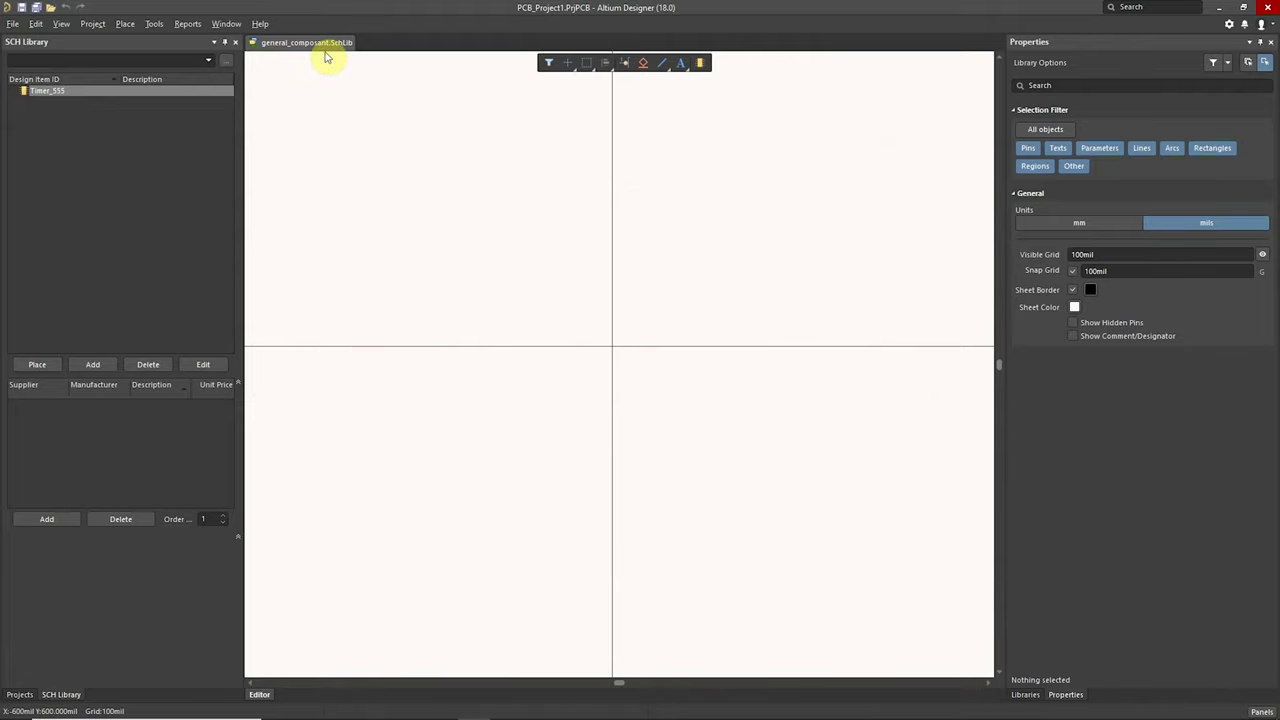
right_click_drag(660, 311, 656, 306)
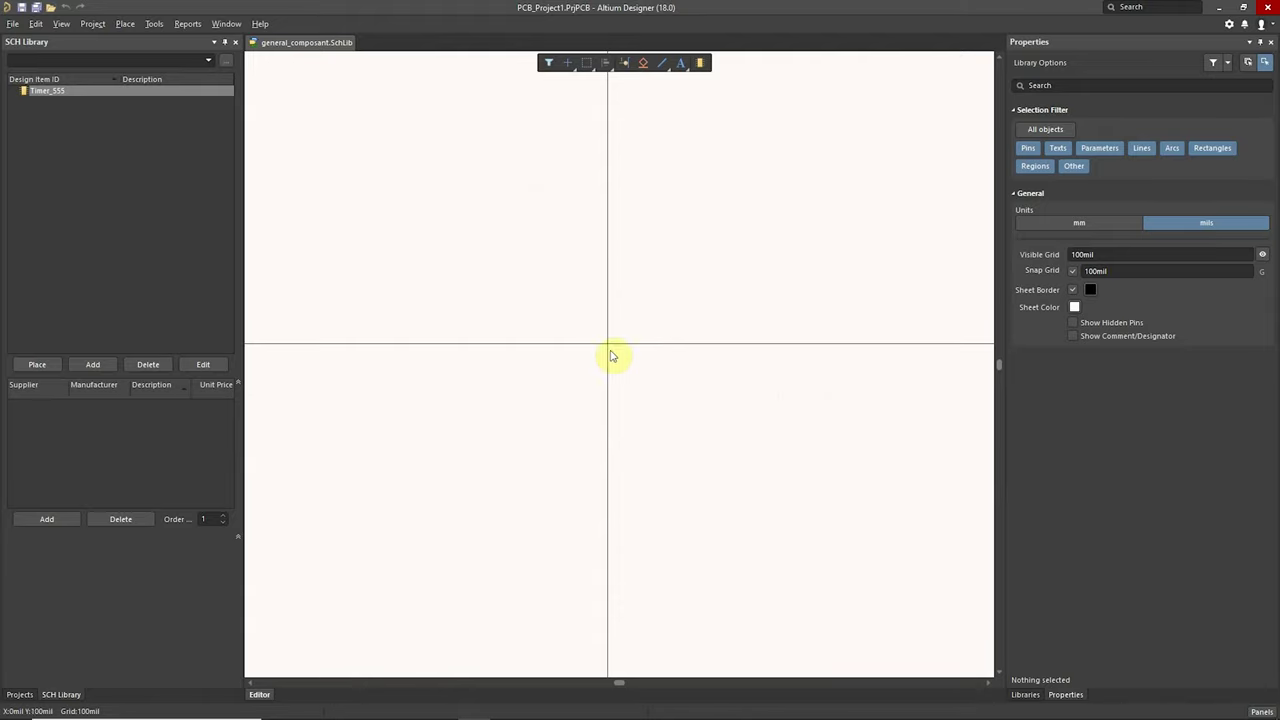
left_click(697, 303)
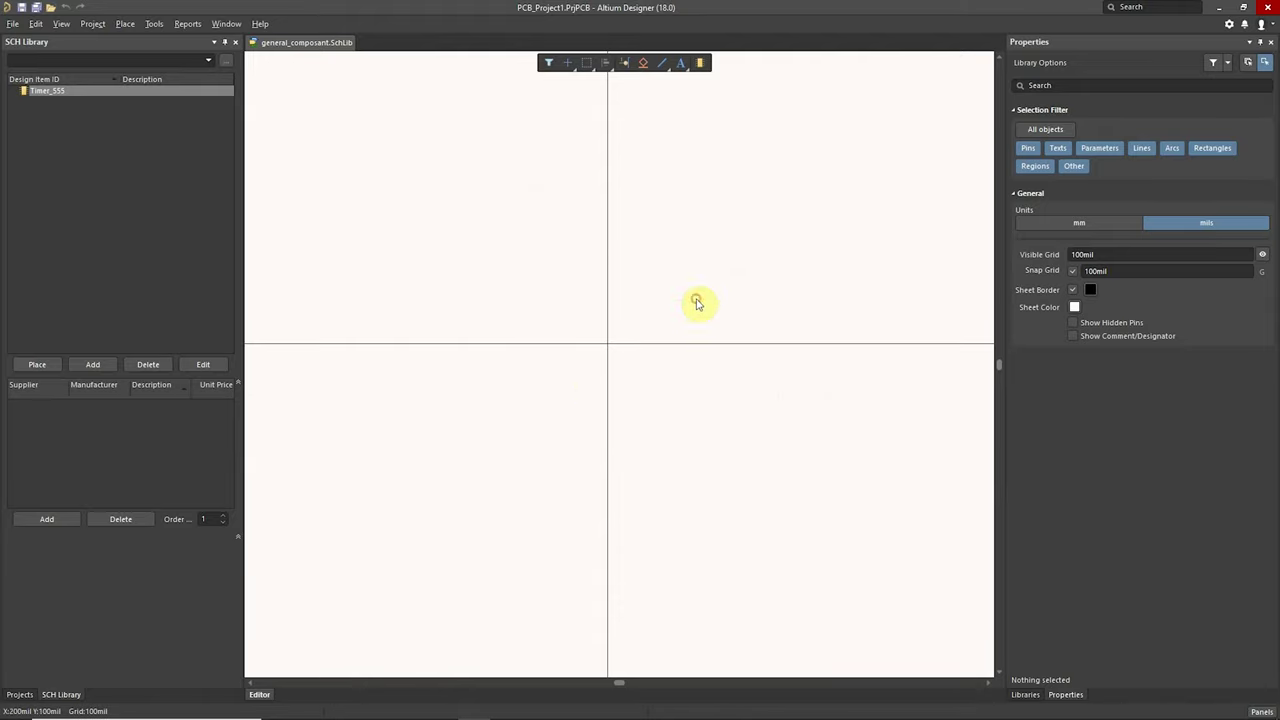
right_click(571, 252)
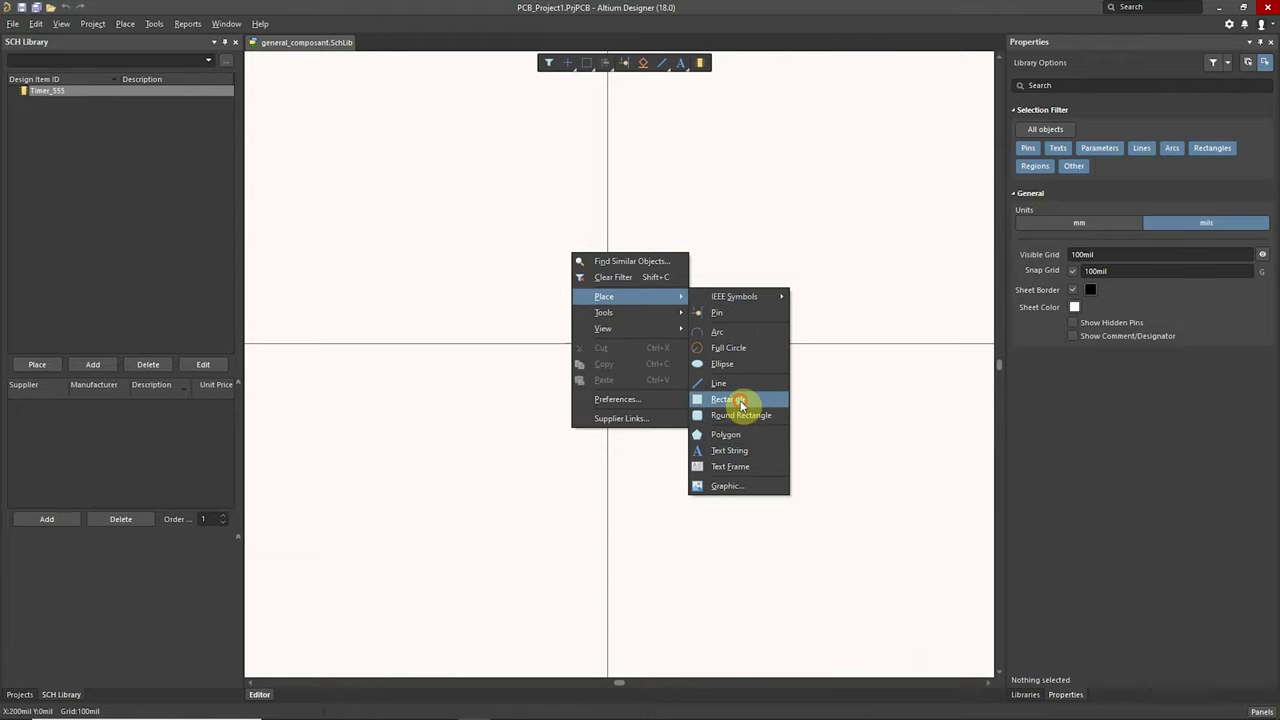
left_click(728, 399)
left_click(467, 194)
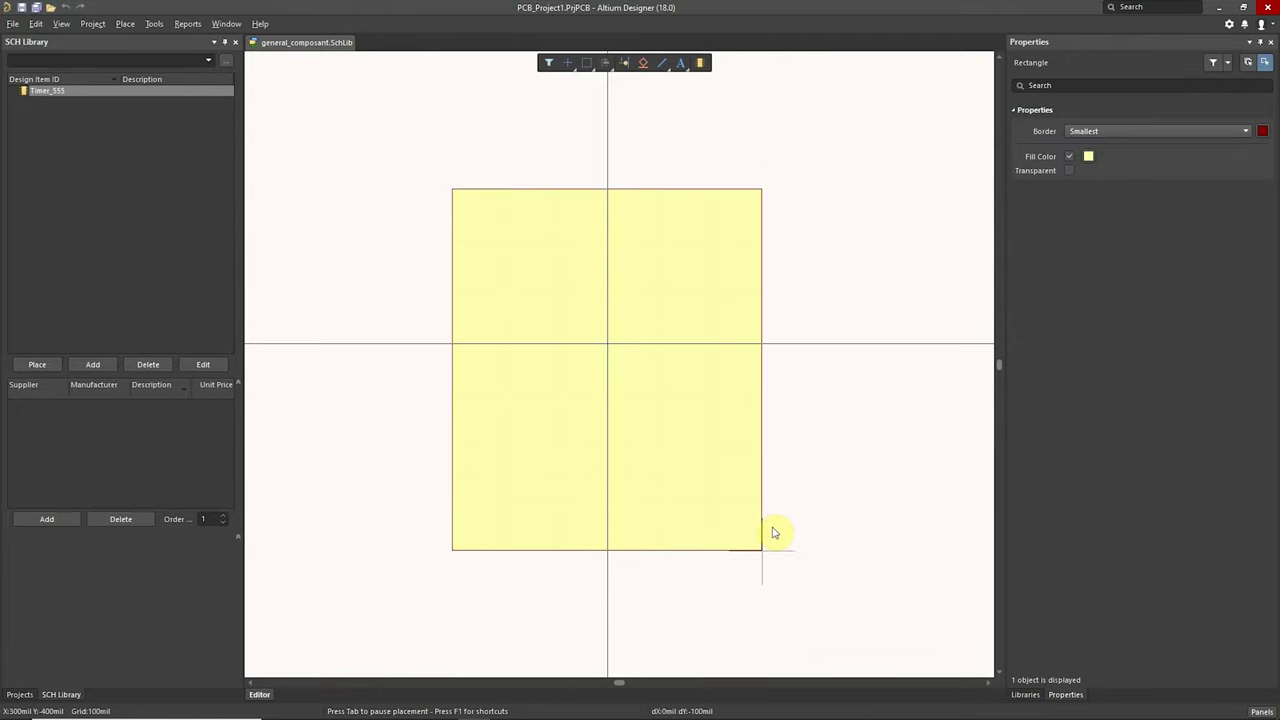
left_click(732, 514)
key("Escape")
left_click_drag(574, 350, 619, 341)
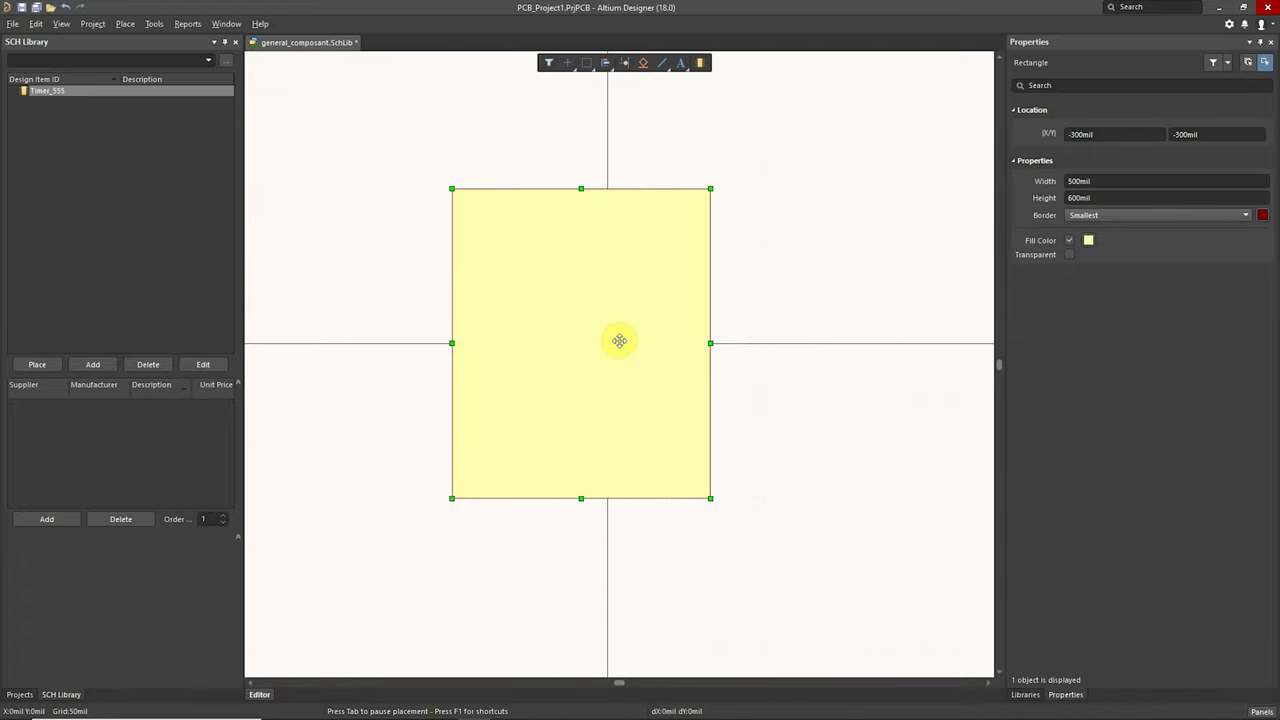
left_click_drag(619, 341, 646, 340)
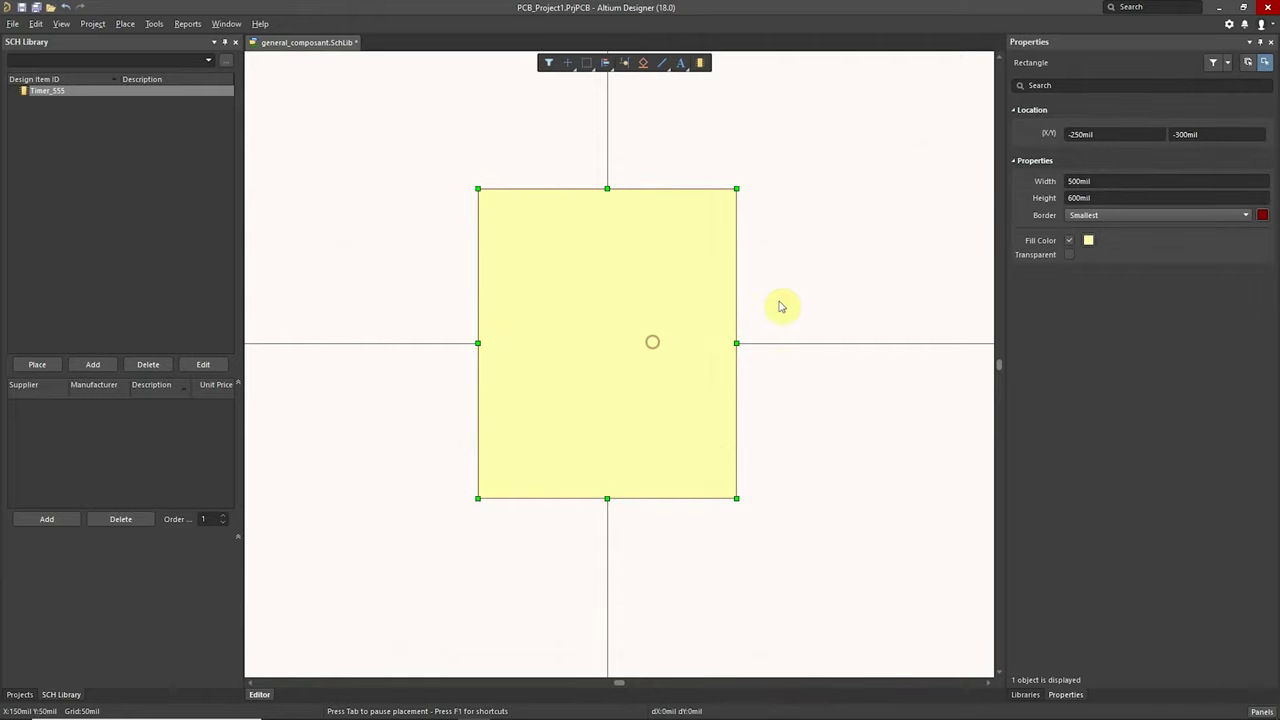
left_click(806, 306)
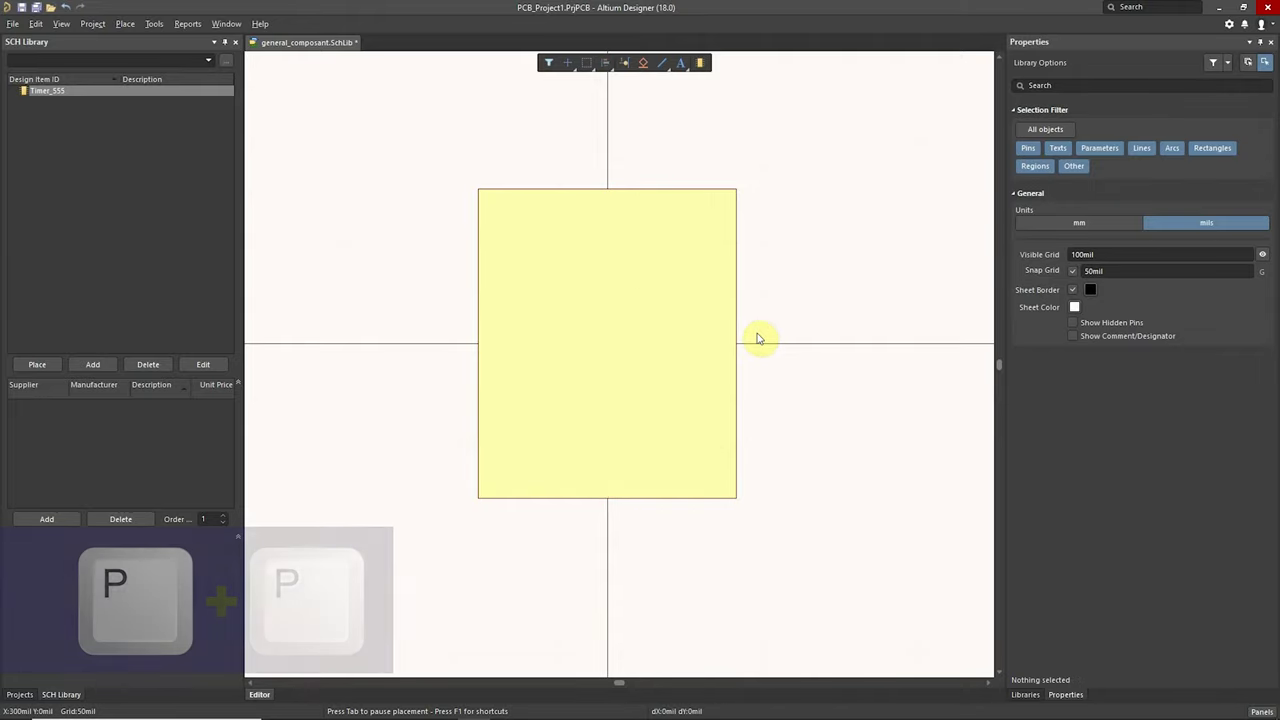
Step: Place a pin on the body's upper-left edge
key("p")
key("p")
right_click(577, 303)
right_click(574, 302)
mouse_move(605, 344)
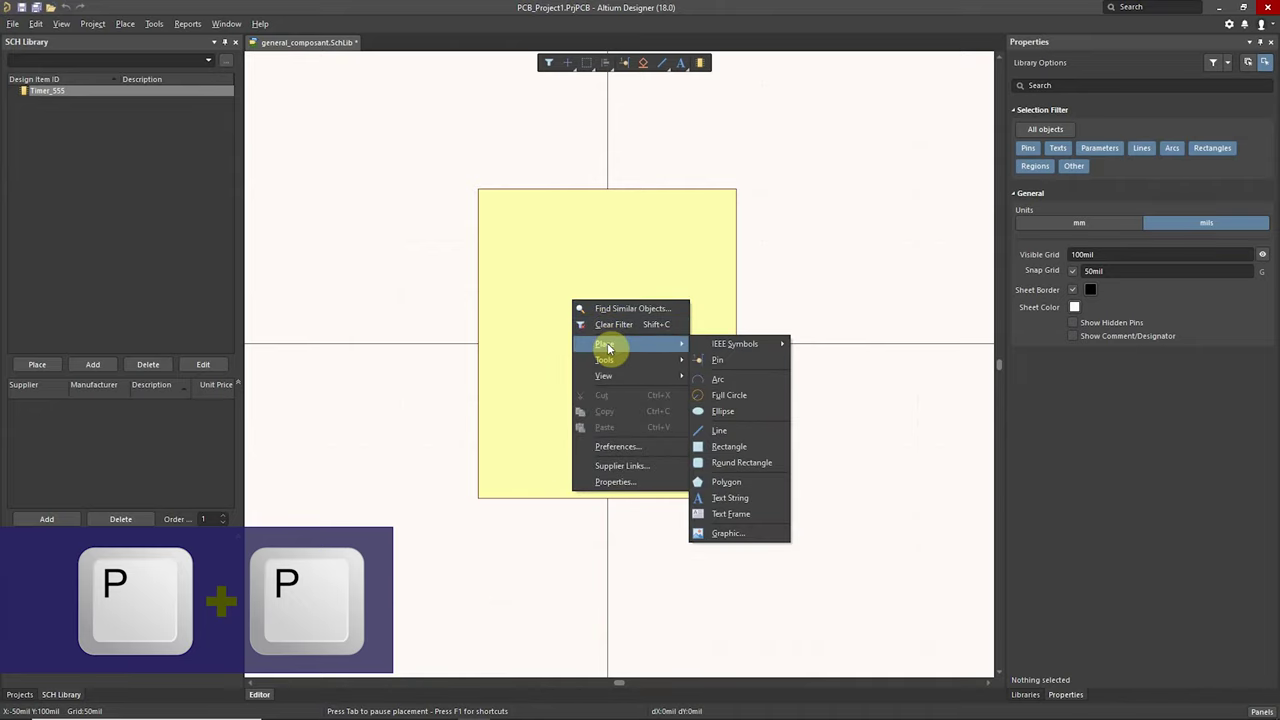
left_click(714, 356)
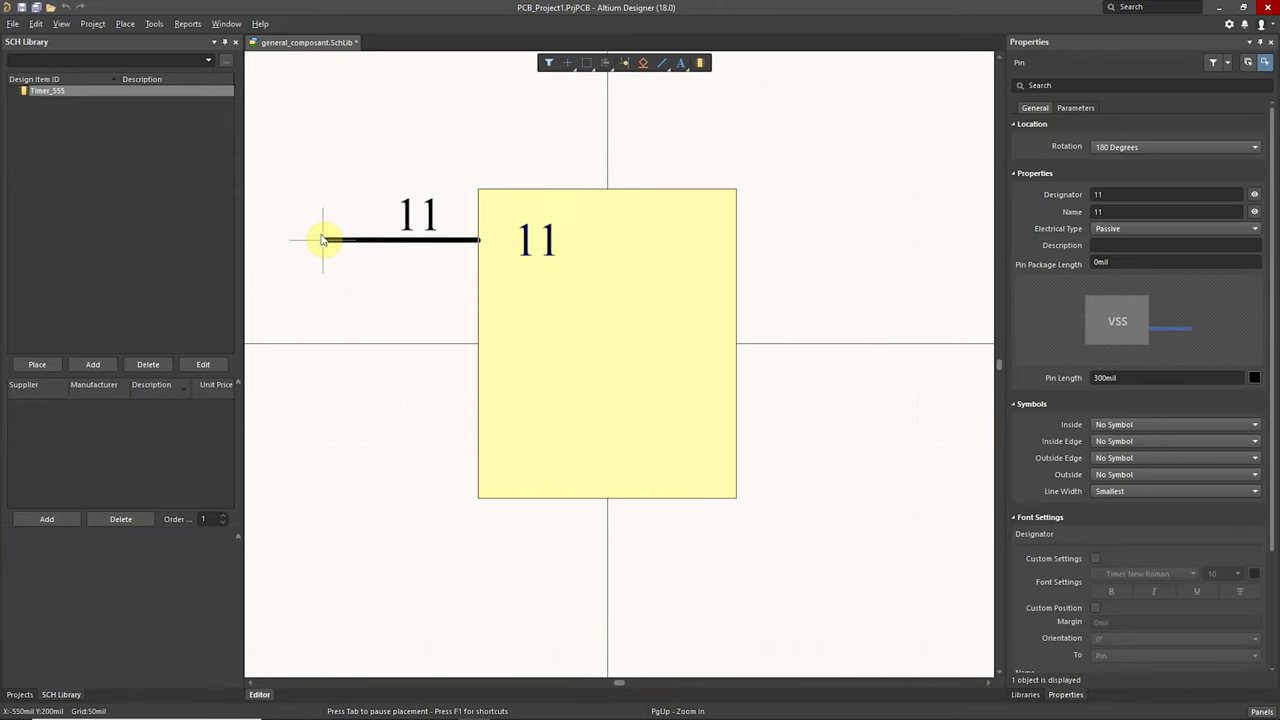
left_click(320, 236)
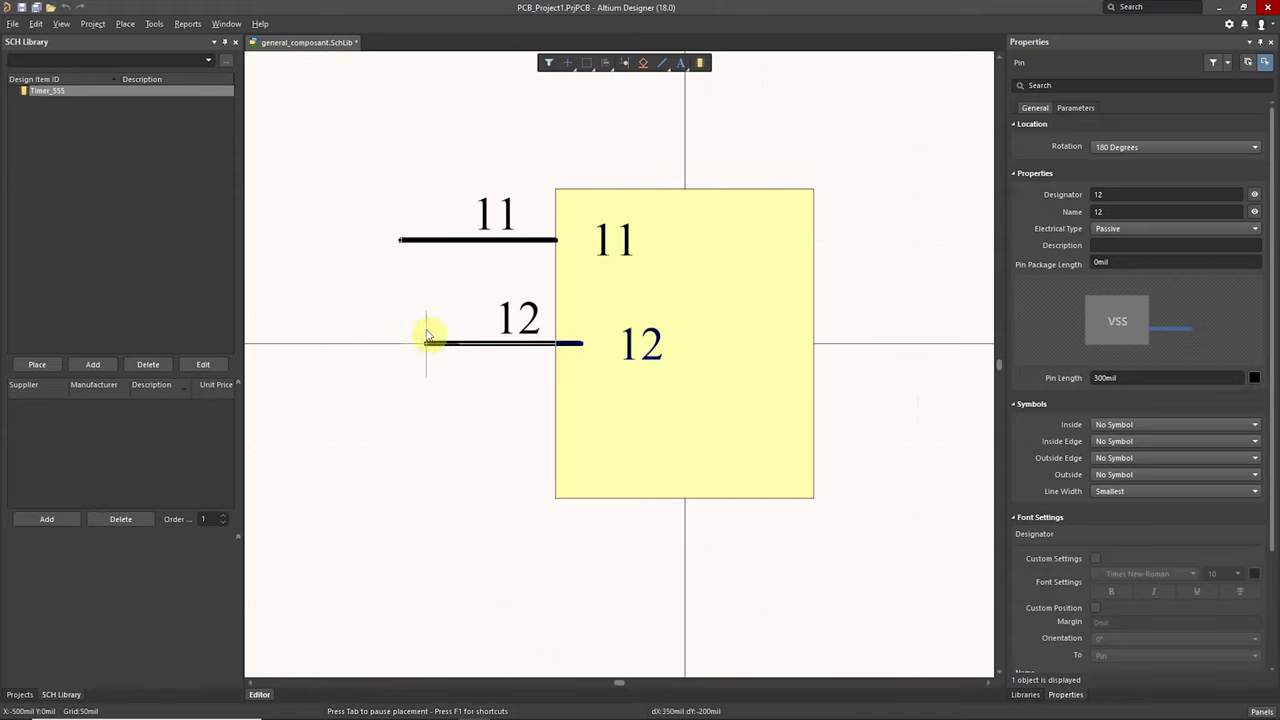
right_click(428, 337)
left_click(494, 249)
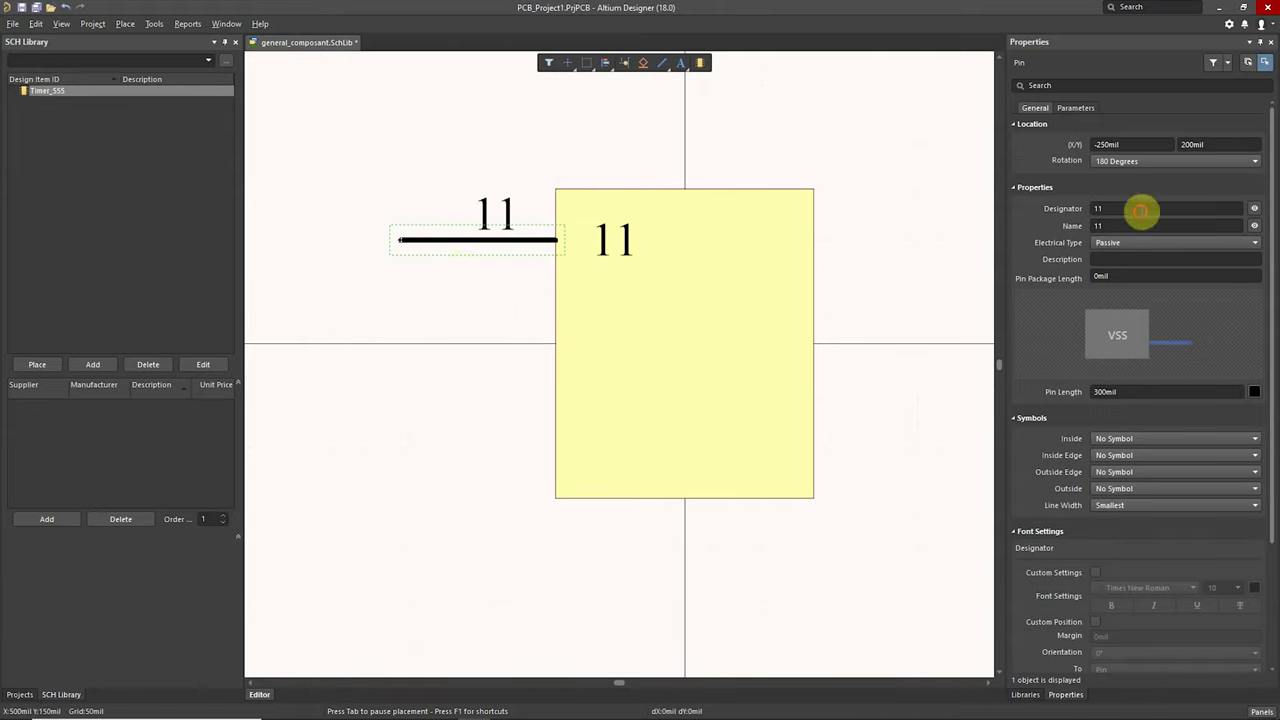
Step: Set the pin's designator to 1 and switch to the LM555 datasheet
left_click(1138, 210)
left_click_drag(1090, 214, 1110, 208)
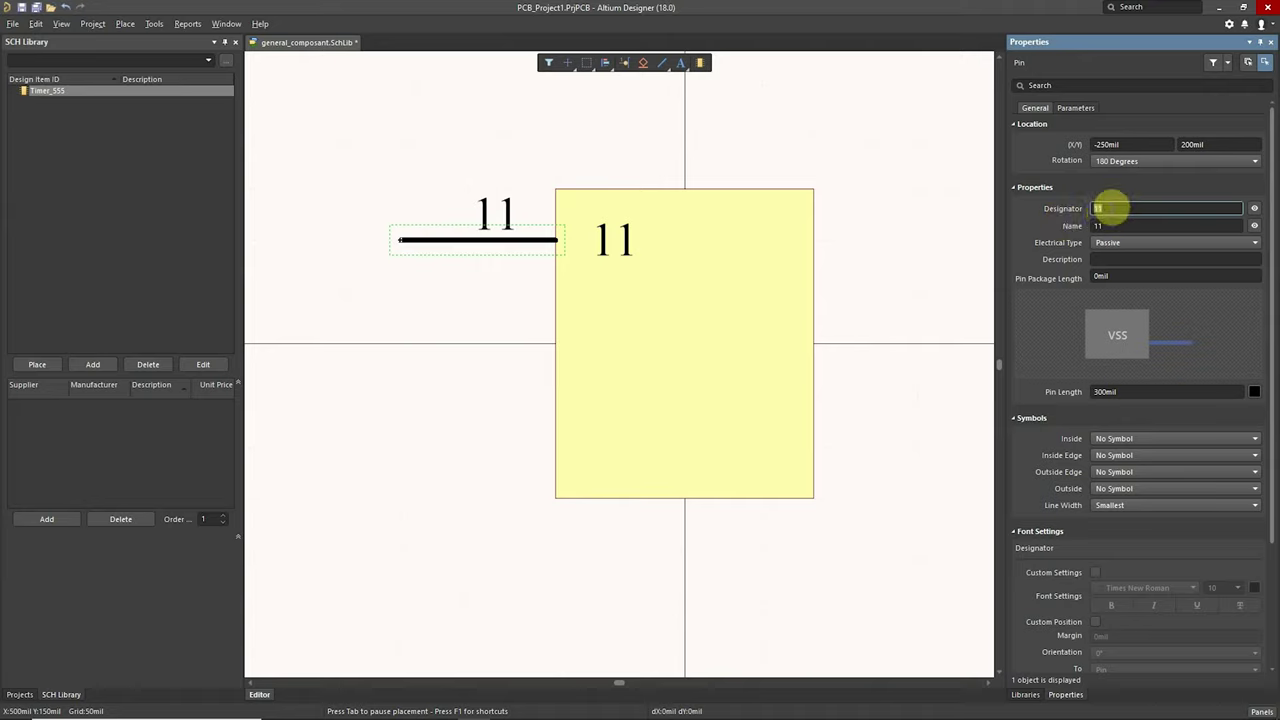
type("1")
left_click(1112, 226)
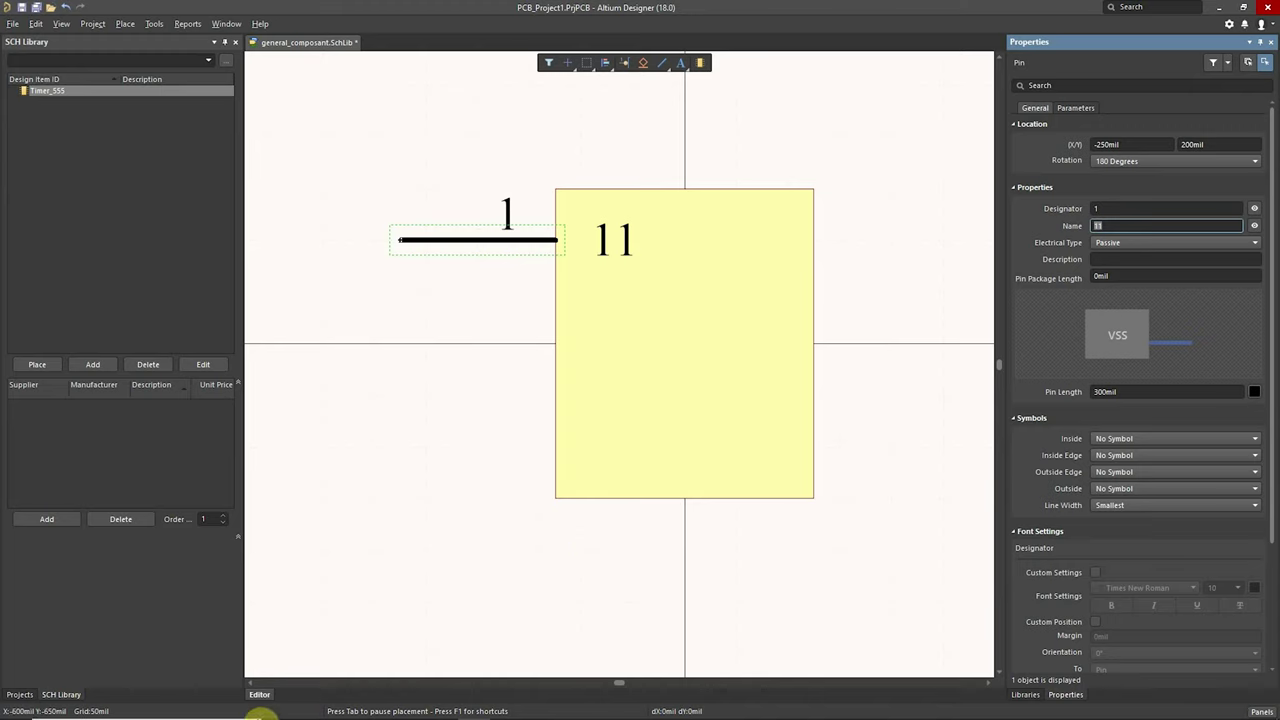
left_click(343, 713)
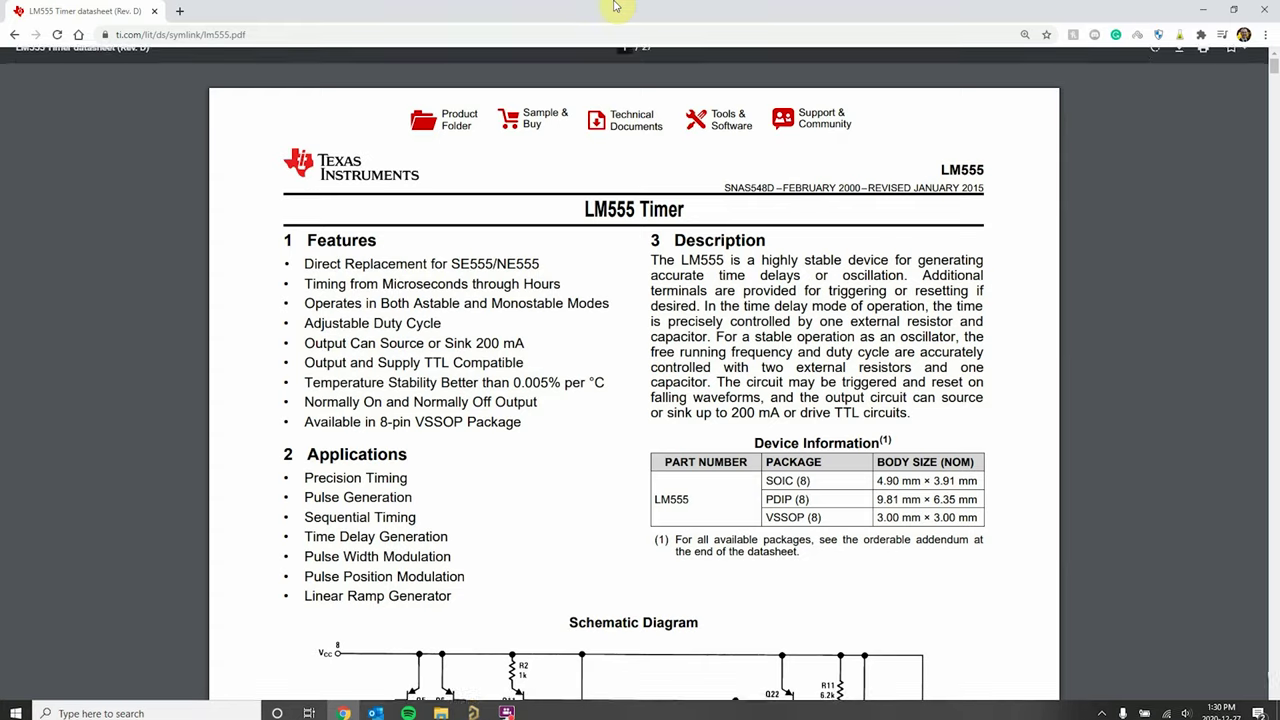
Step: Scroll the LM555 PDF to the Pin Configuration diagram, then return to Altium
scroll(670, 390, "down", 5)
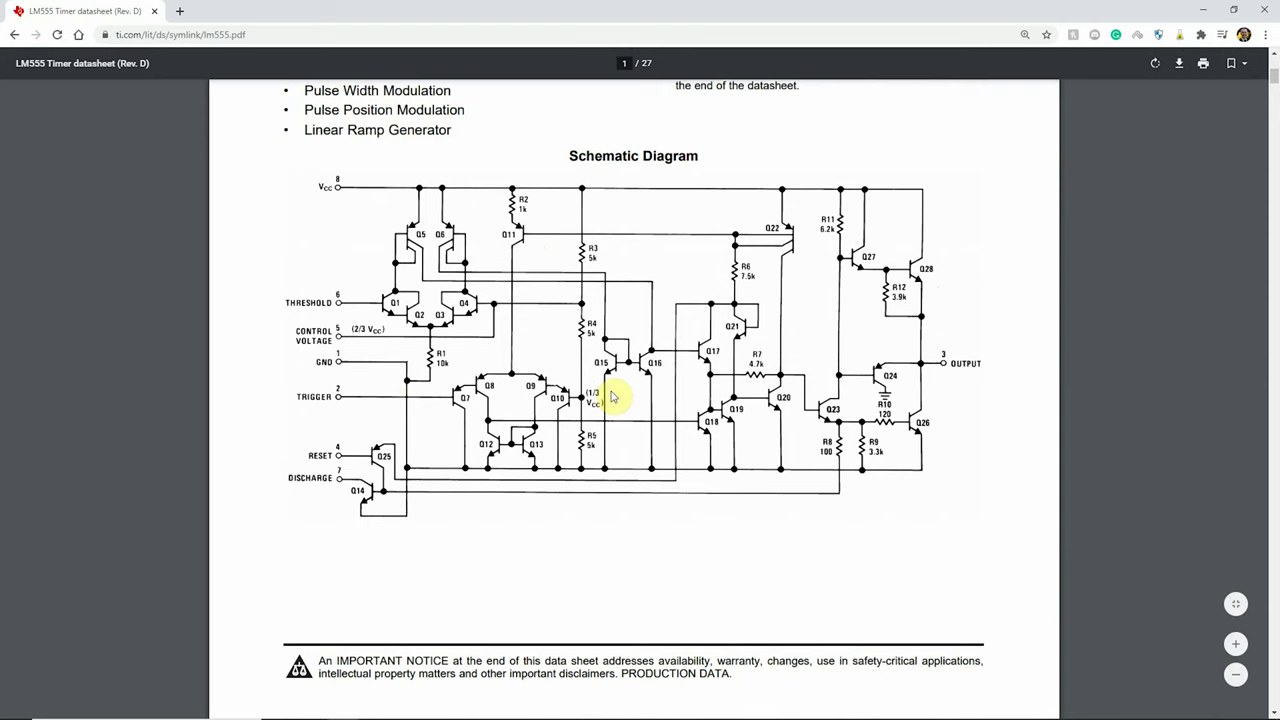
scroll(613, 397, "up", 5)
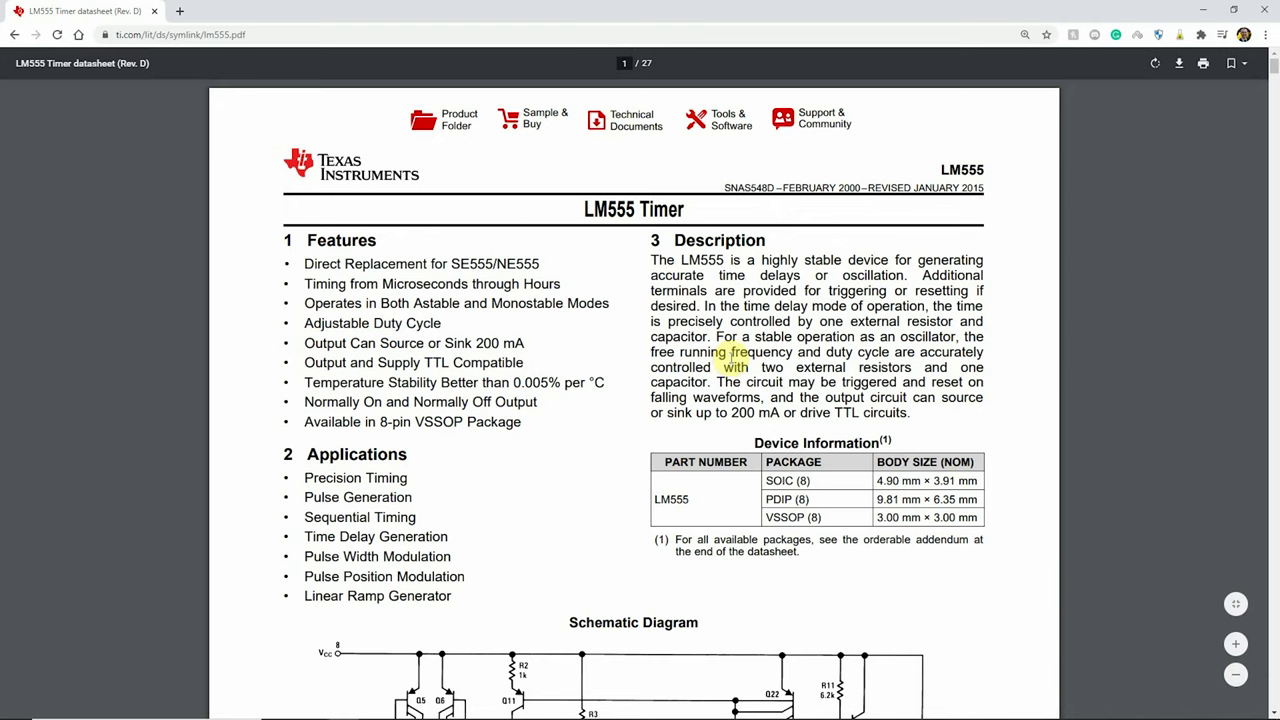
scroll(660, 415, "down", 2)
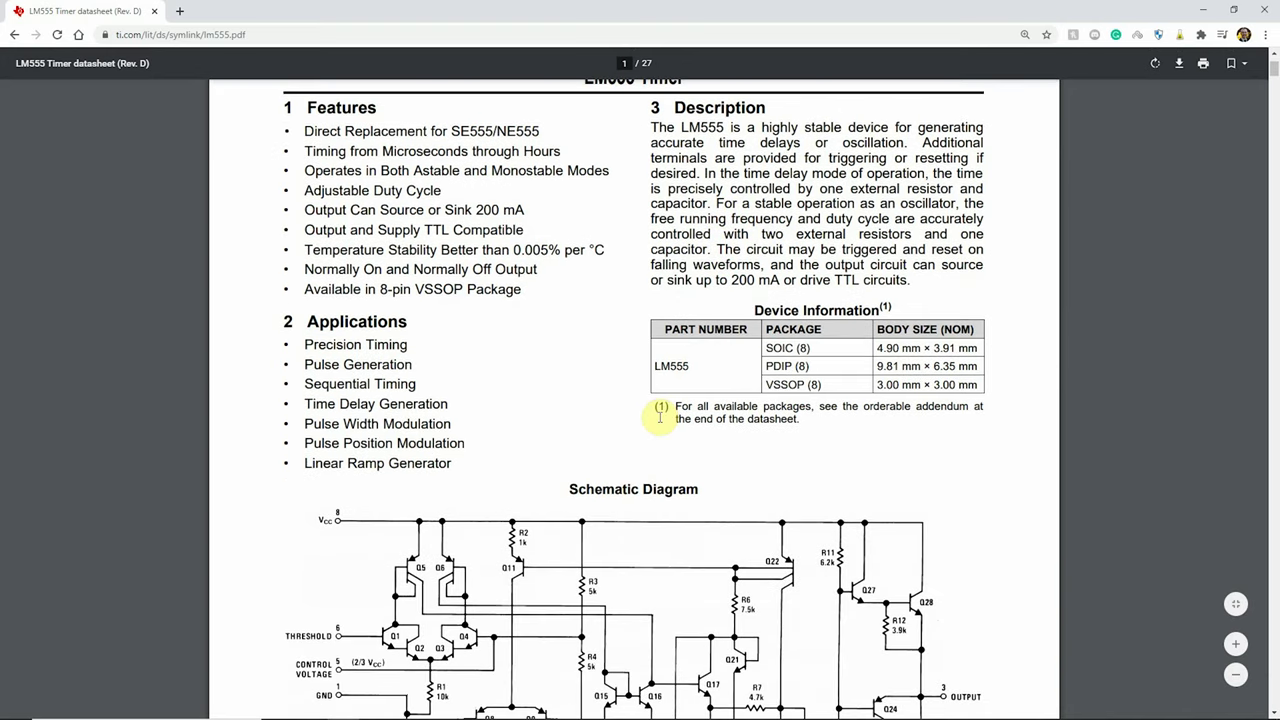
scroll(660, 415, "down", 2)
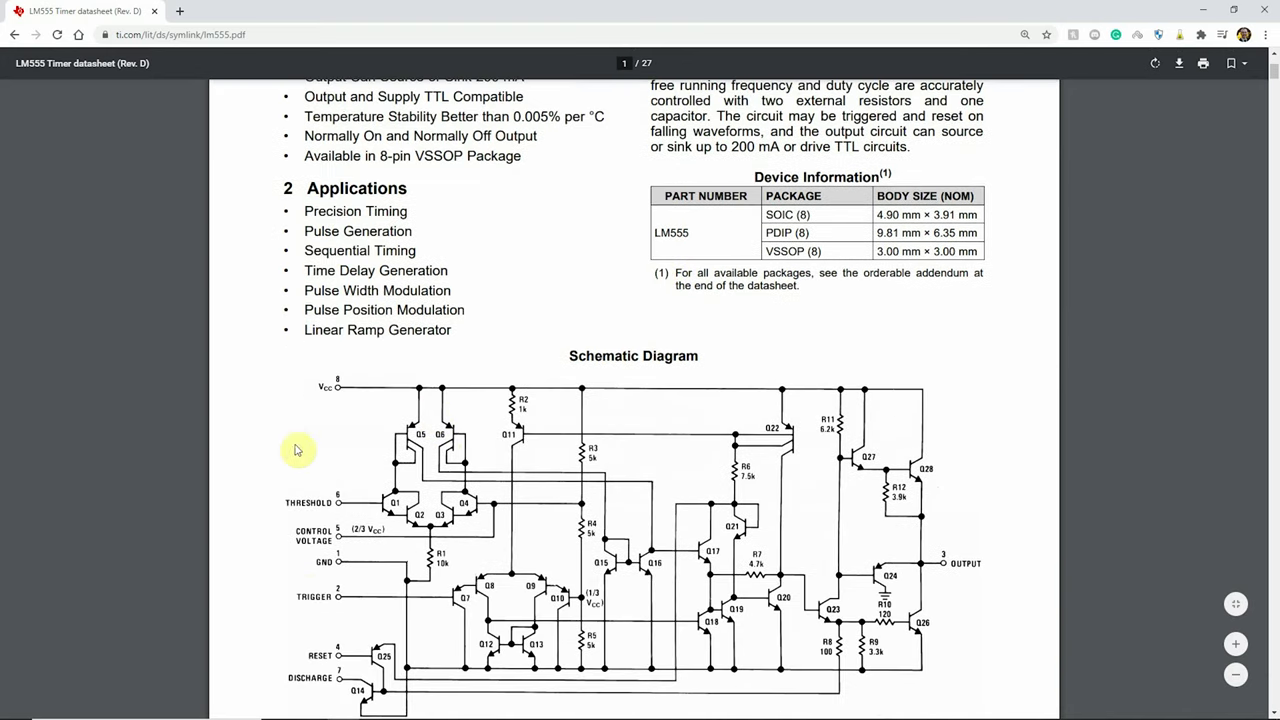
left_click(350, 443)
scroll(600, 330, "up", 4)
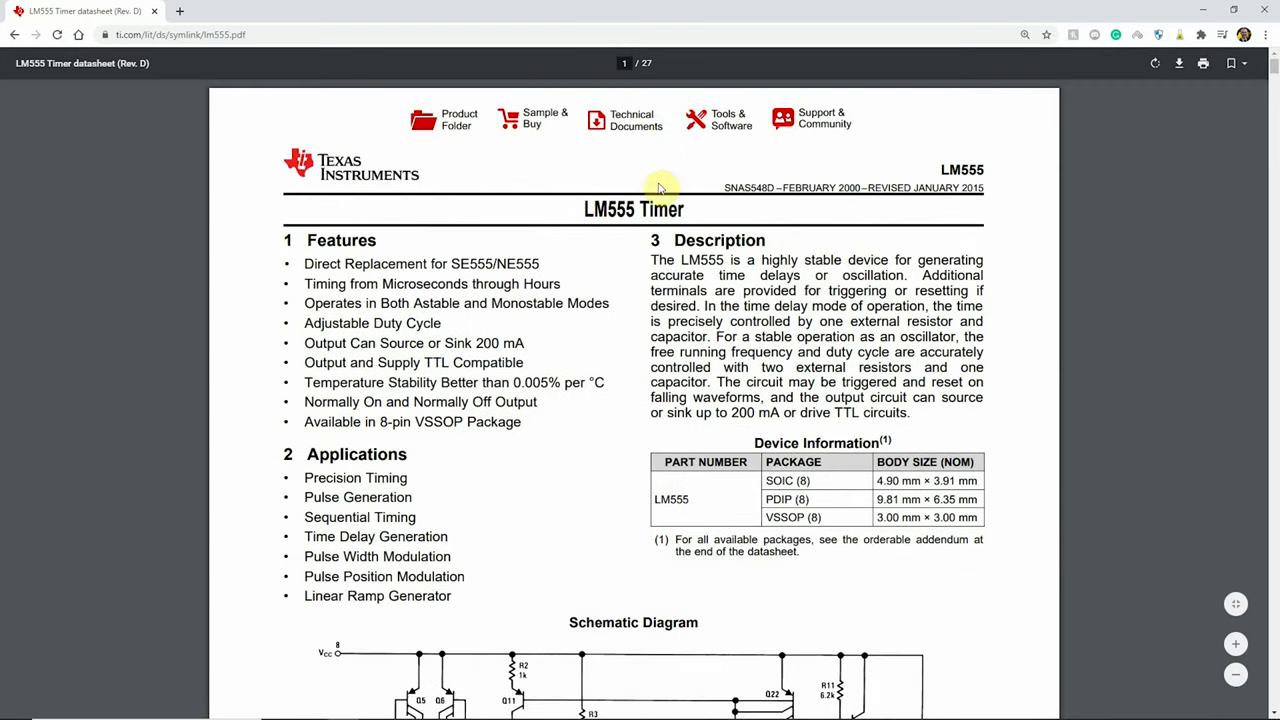
scroll(587, 390, "down", 8)
scroll(491, 345, "down", 10)
scroll(494, 354, "down", 3)
scroll(491, 355, "down", 7)
scroll(491, 355, "down", 5)
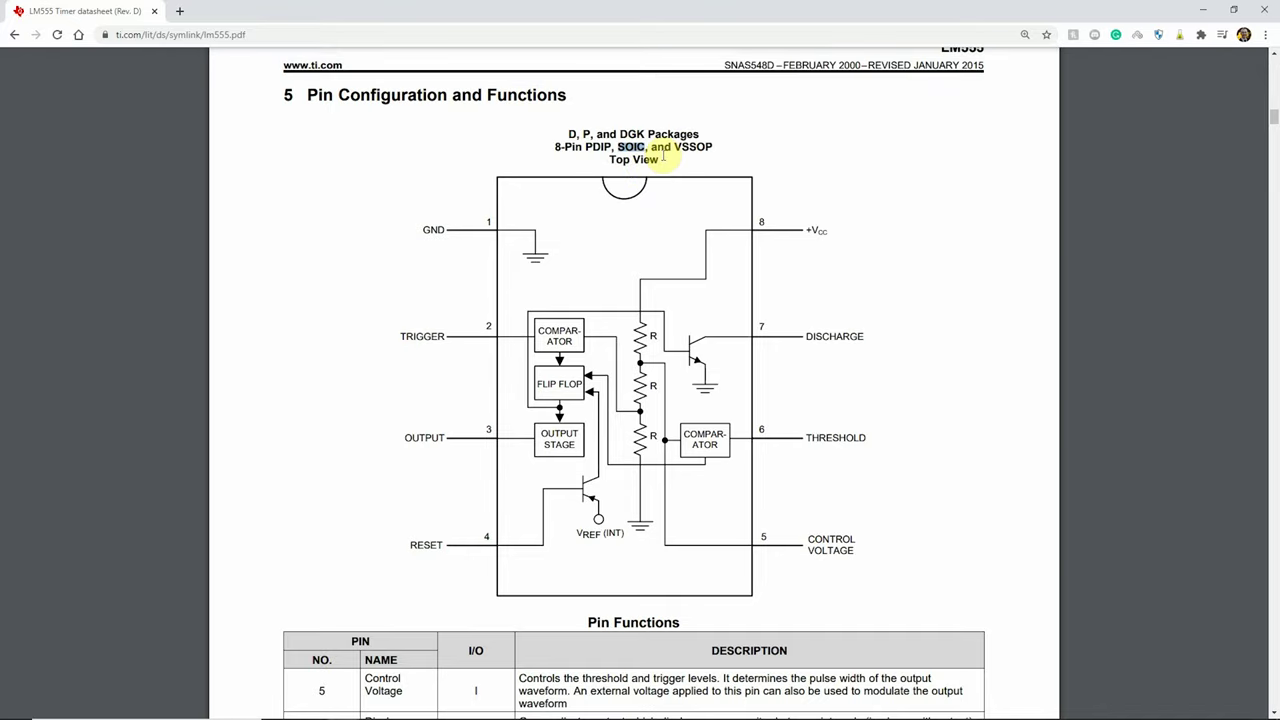
left_click_drag(674, 147, 715, 147)
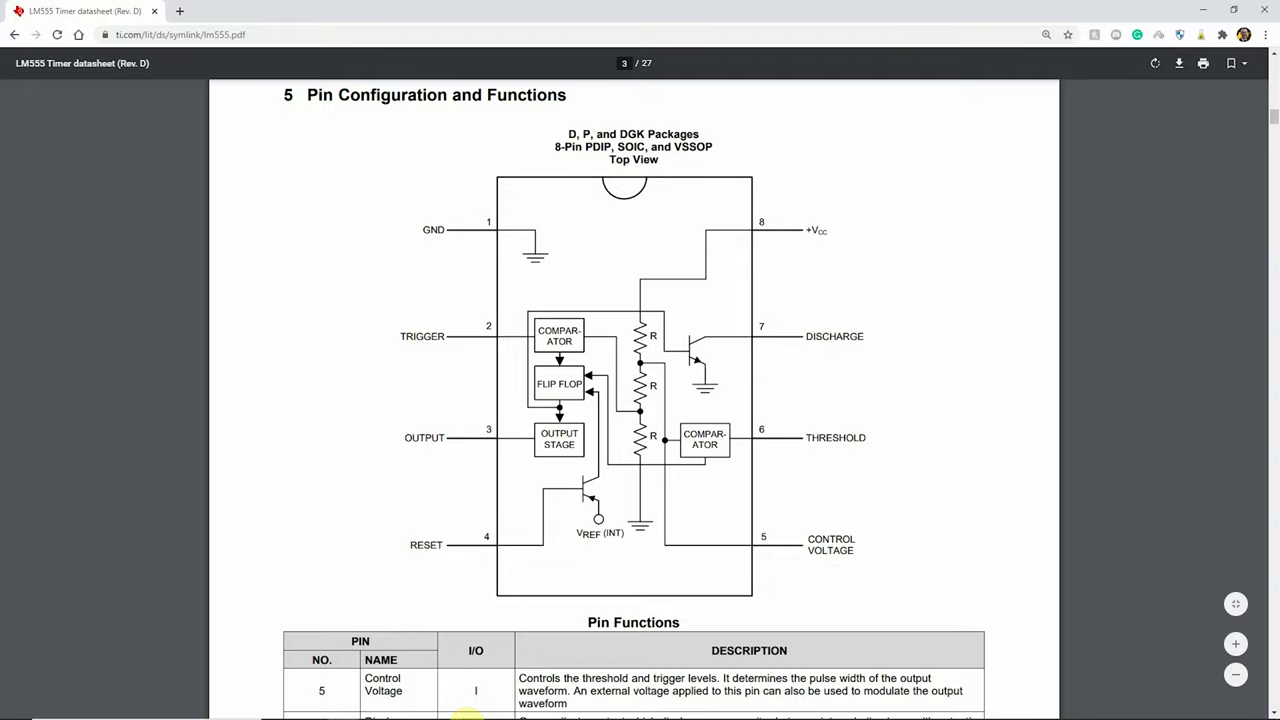
left_click(490, 710)
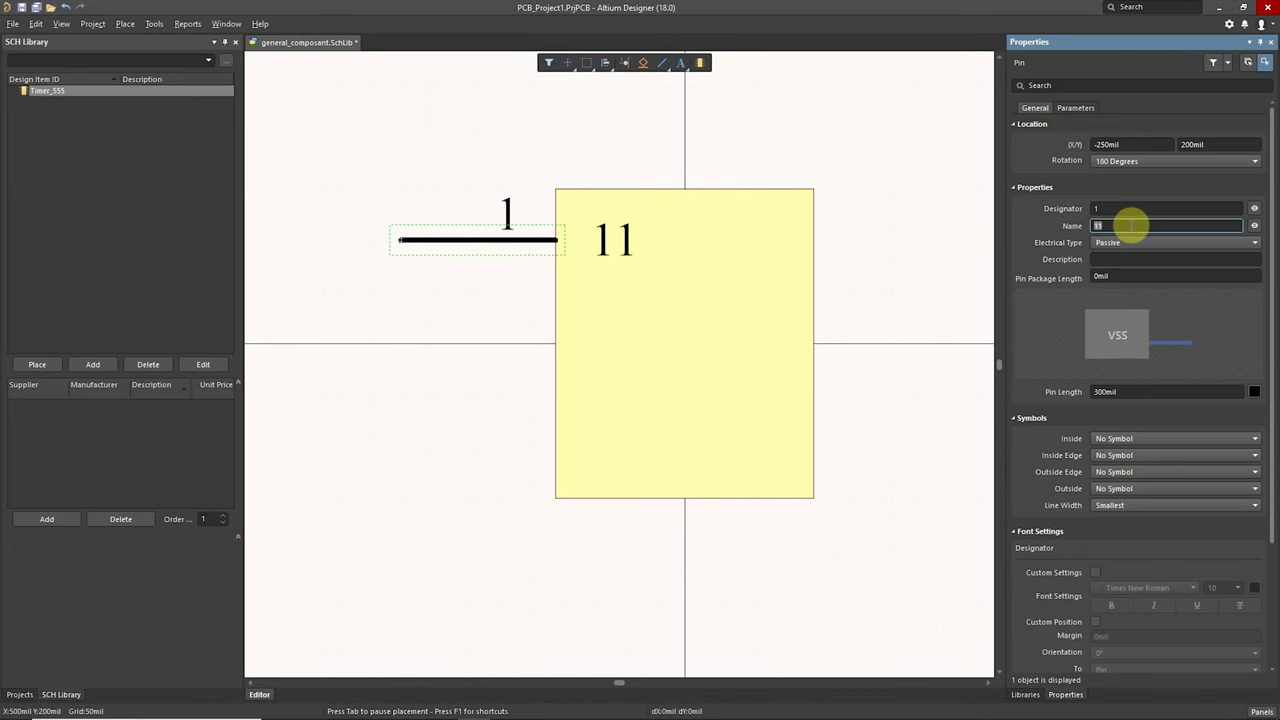
Step: Name pin 1 GND and set its length to 200mil
type("GND")
key("Return")
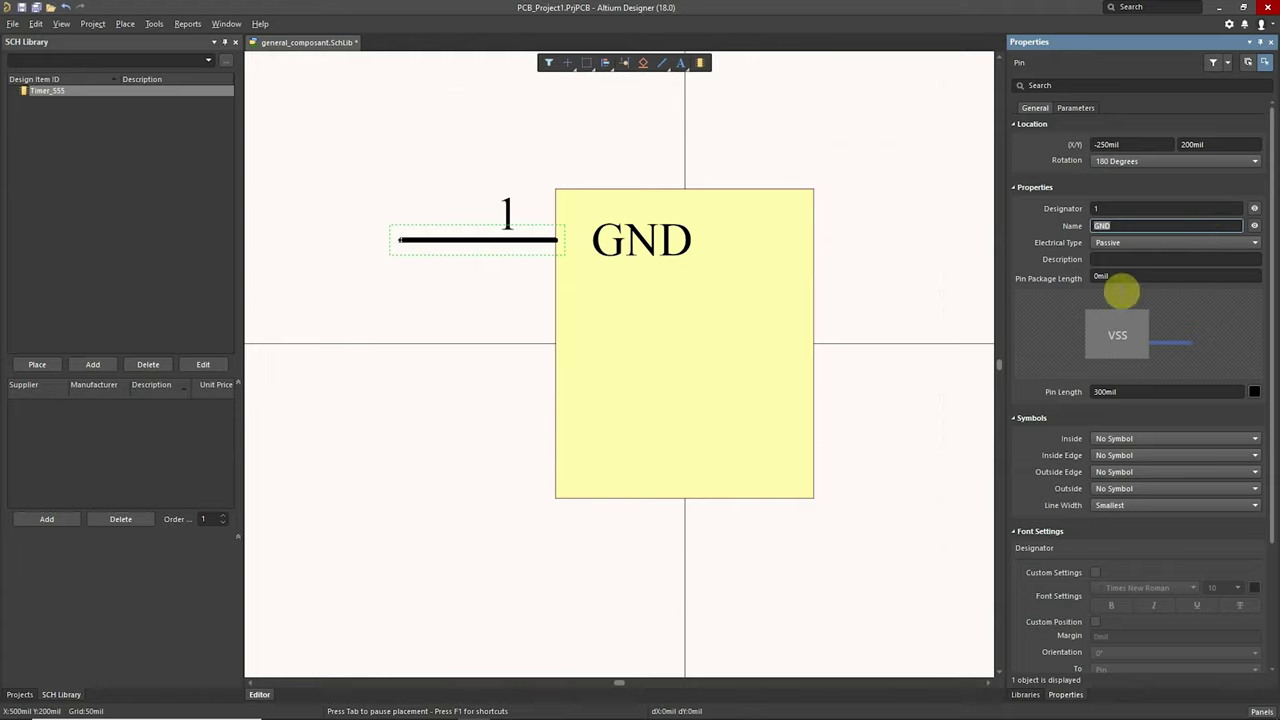
left_click(1134, 392)
type("200")
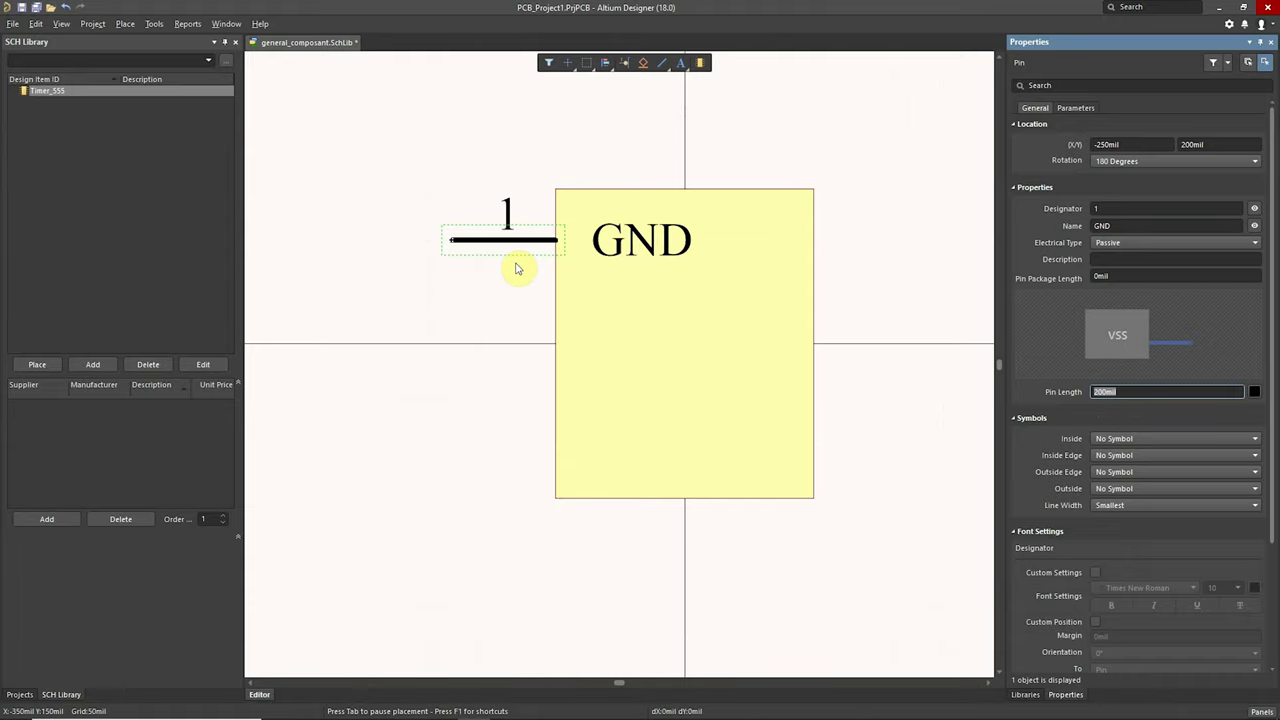
Step: Widen the body rectangle to 750mil and shift pin and body left together
right_click_drag(517, 268, 408, 280)
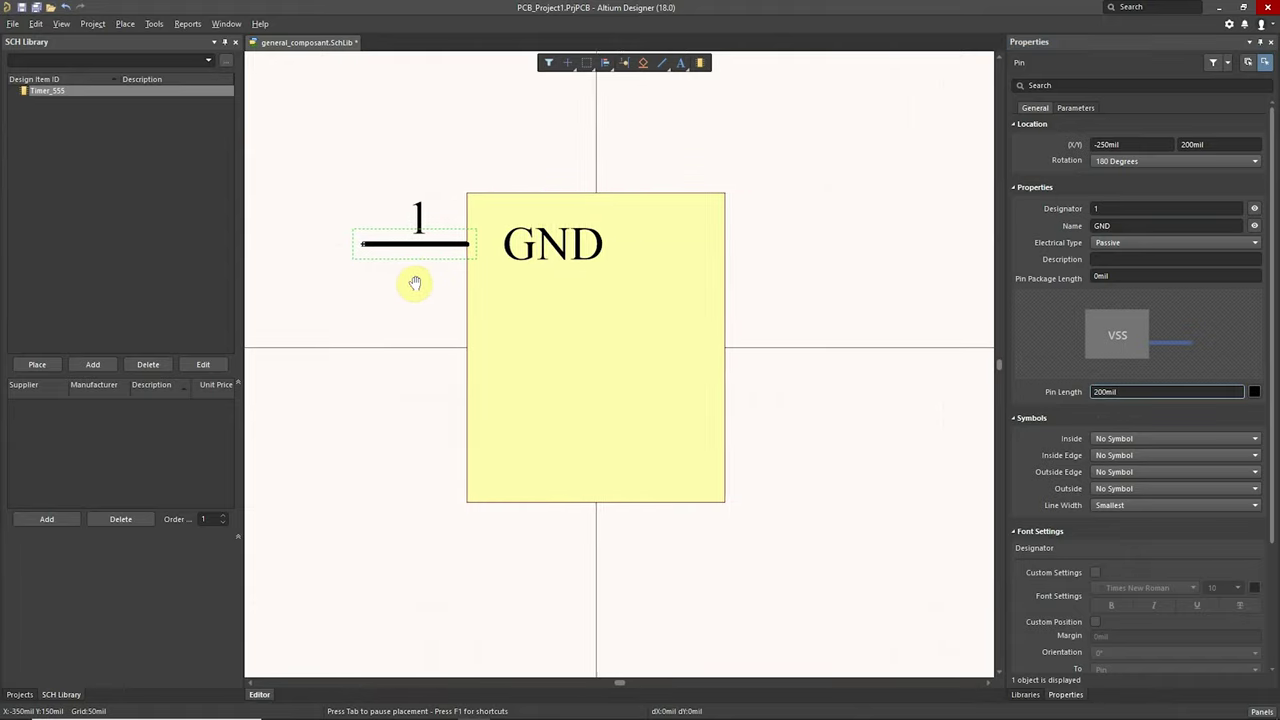
left_click(490, 295)
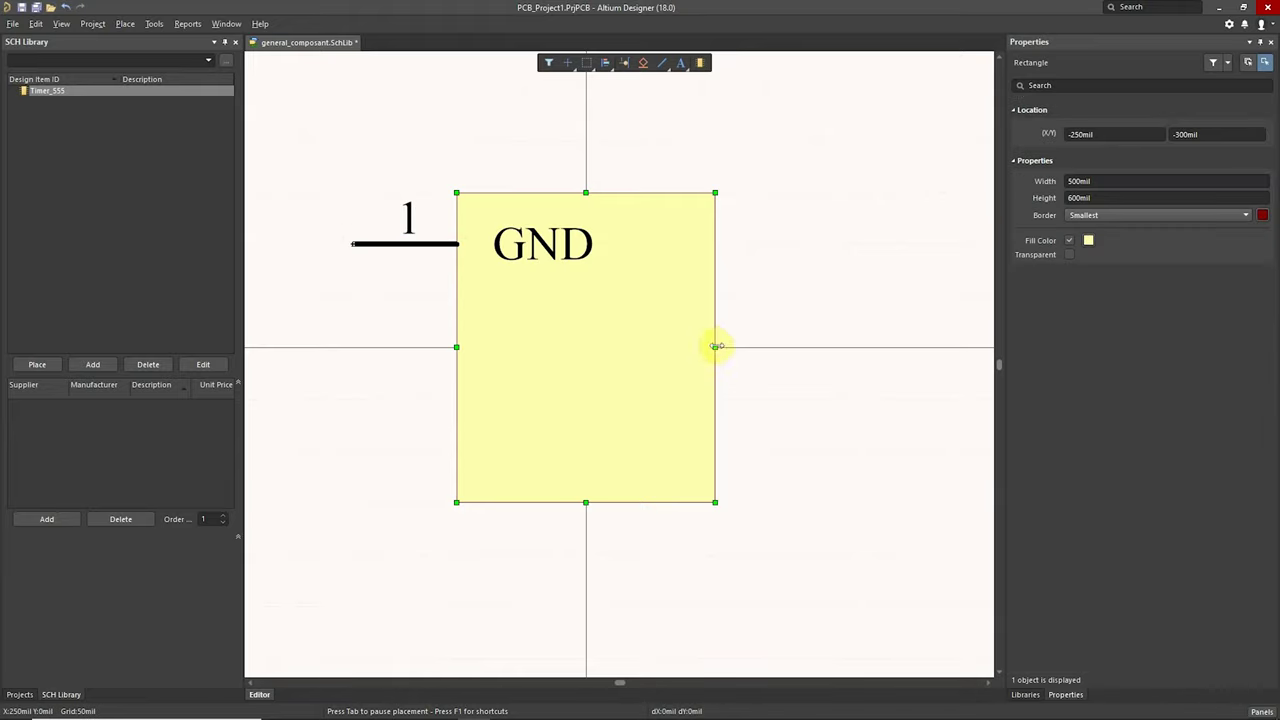
left_click_drag(716, 346, 834, 343)
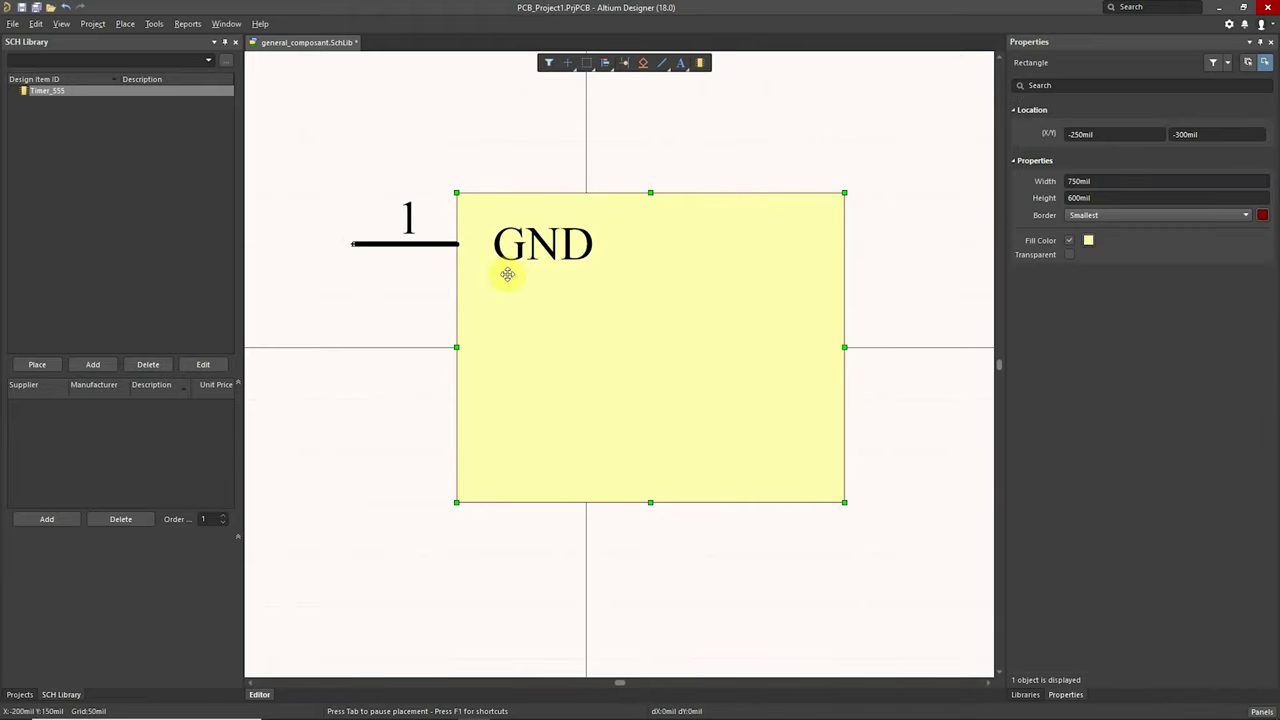
left_click_drag(362, 194, 894, 583)
left_click_drag(349, 246, 300, 243)
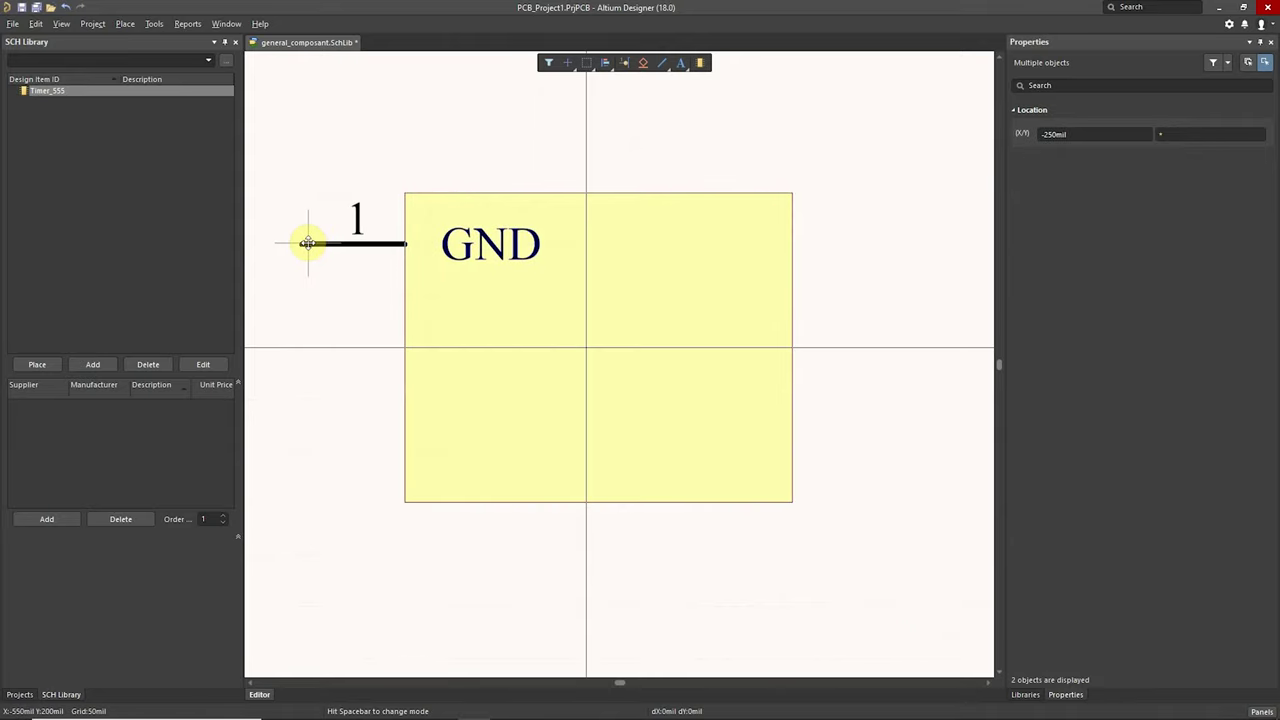
left_click(340, 172)
scroll(380, 251, "down", 1, "ctrl")
scroll(400, 262, "left", 1, "shift")
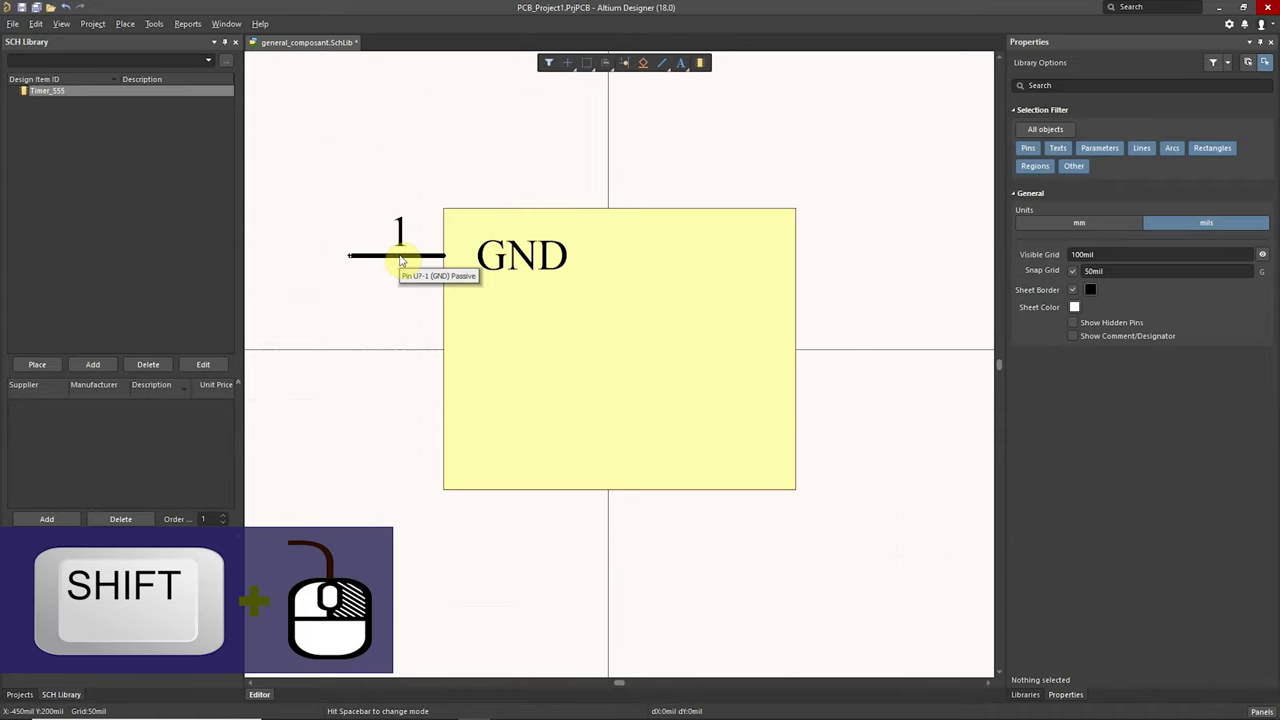
Step: Duplicate pin 1 into pins 2–4 down the left and flipped pins 5–8 up the right
left_click(400, 262)
left_click_drag(400, 257, 357, 310, "shift")
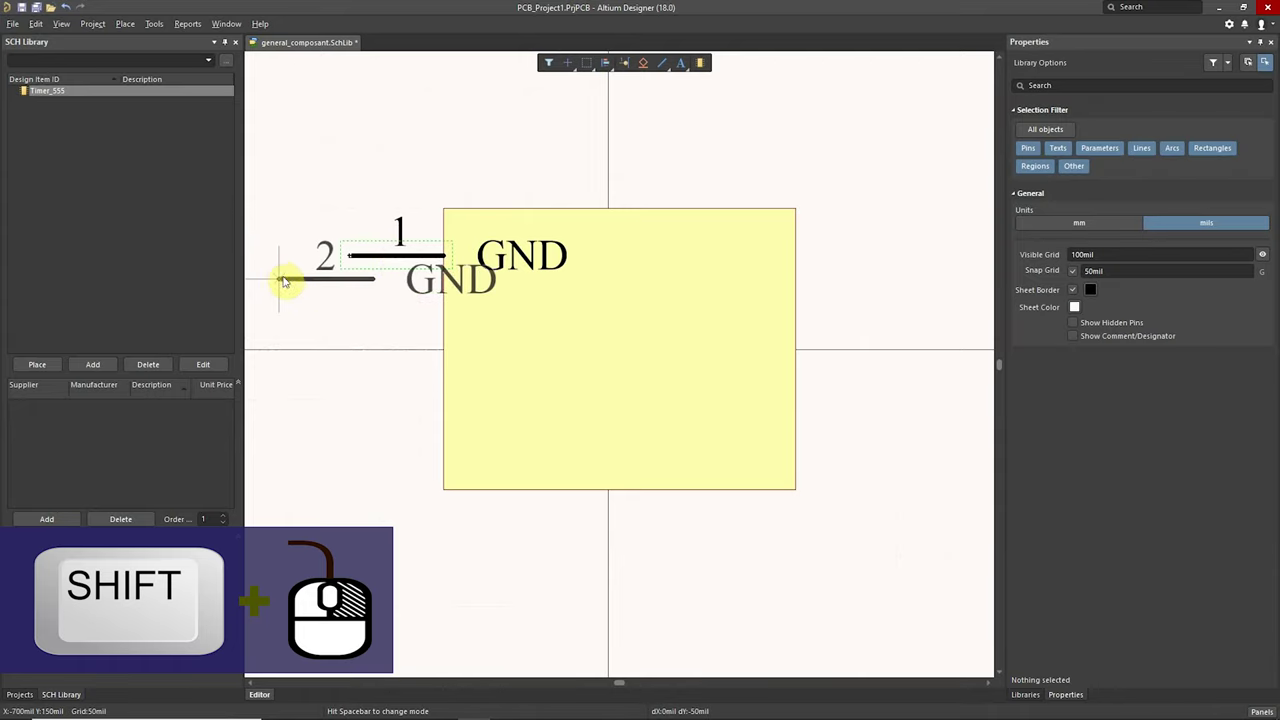
left_click_drag(357, 310, 357, 310, "shift")
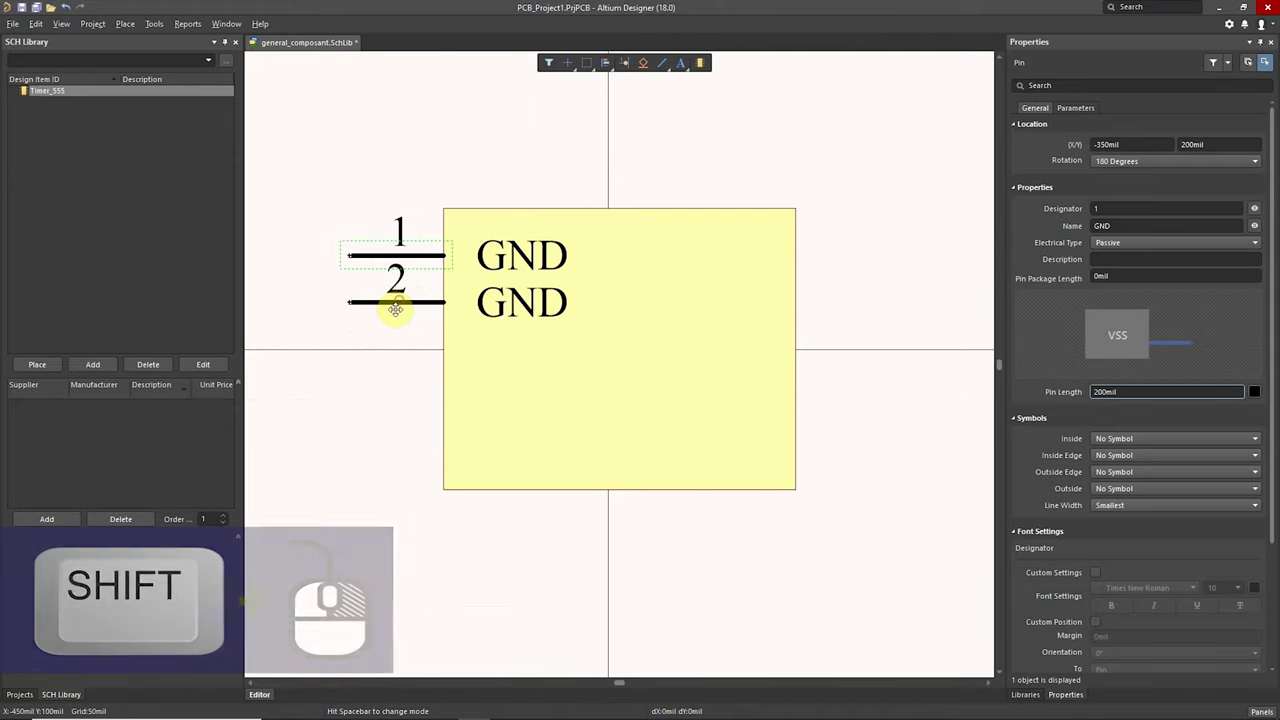
left_click_drag(400, 300, 350, 350, "shift")
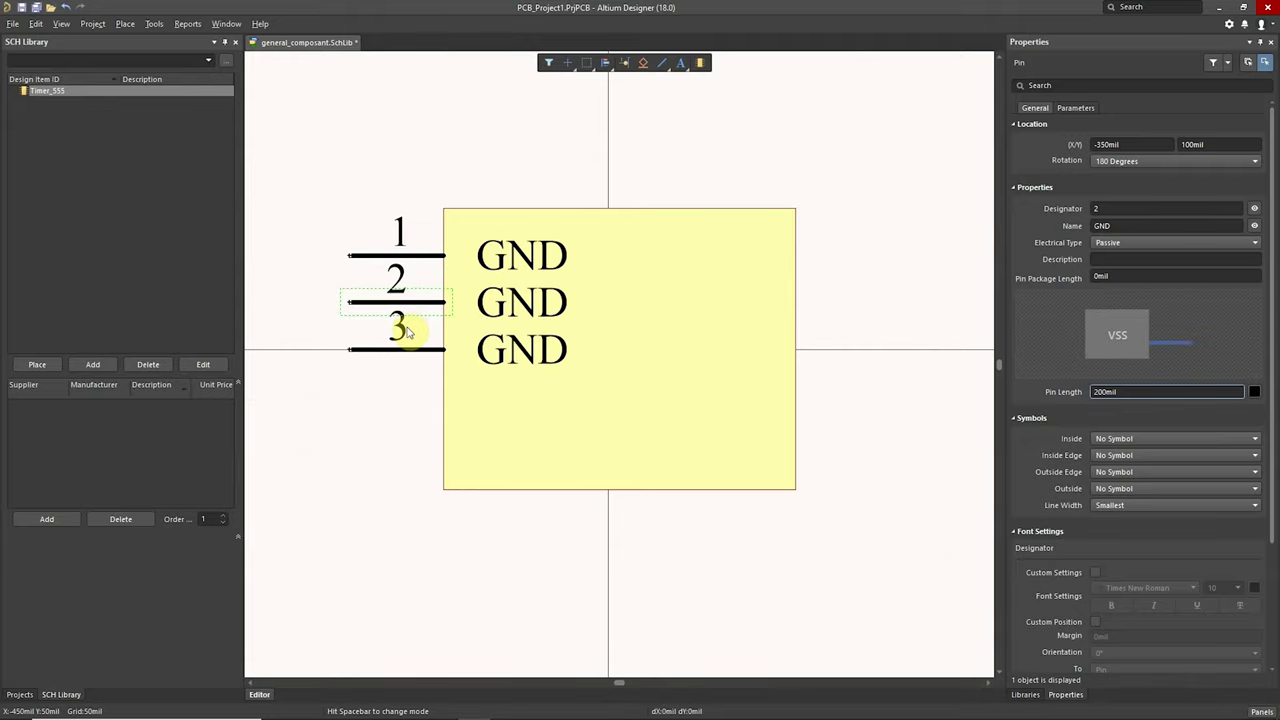
left_click(399, 384)
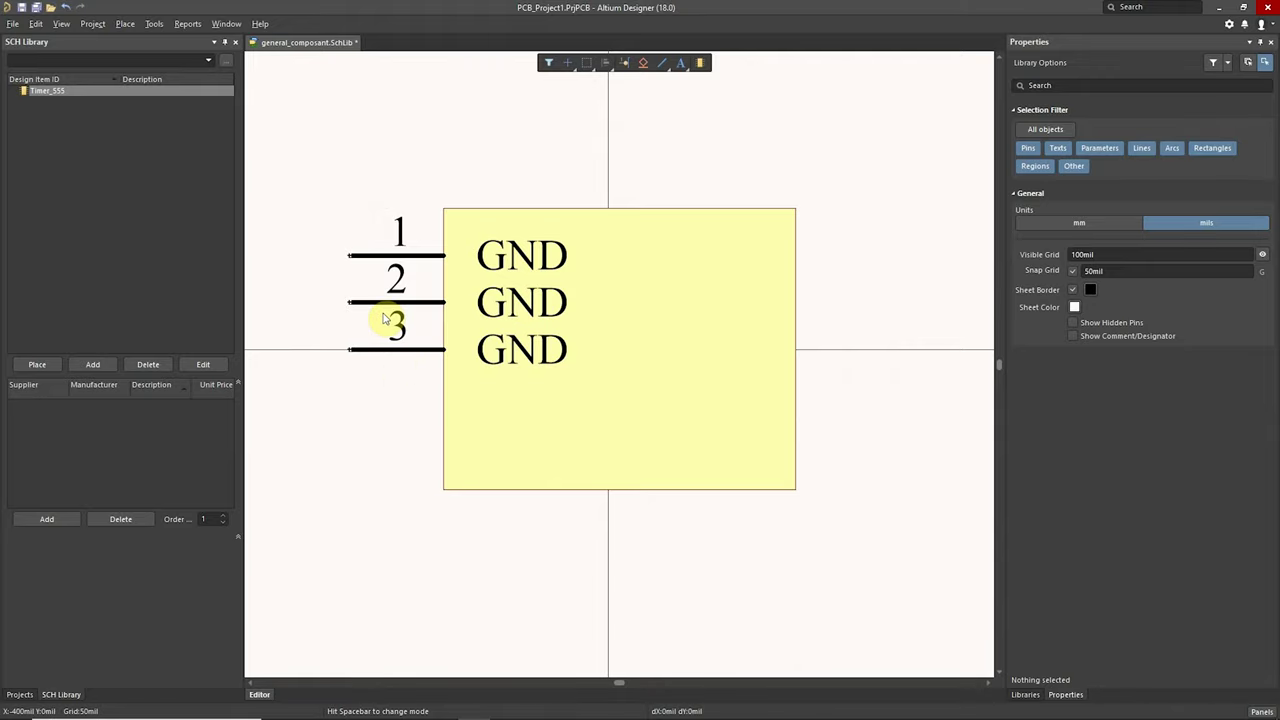
mouse_move(398, 350)
left_mouse_down("shift")
mouse_move(357, 396)
mouse_move(886, 396)
mouse_move(898, 308)
mouse_move(880, 286)
mouse_move(888, 255)
left_mouse_up("shift")
key("space")
key("space")
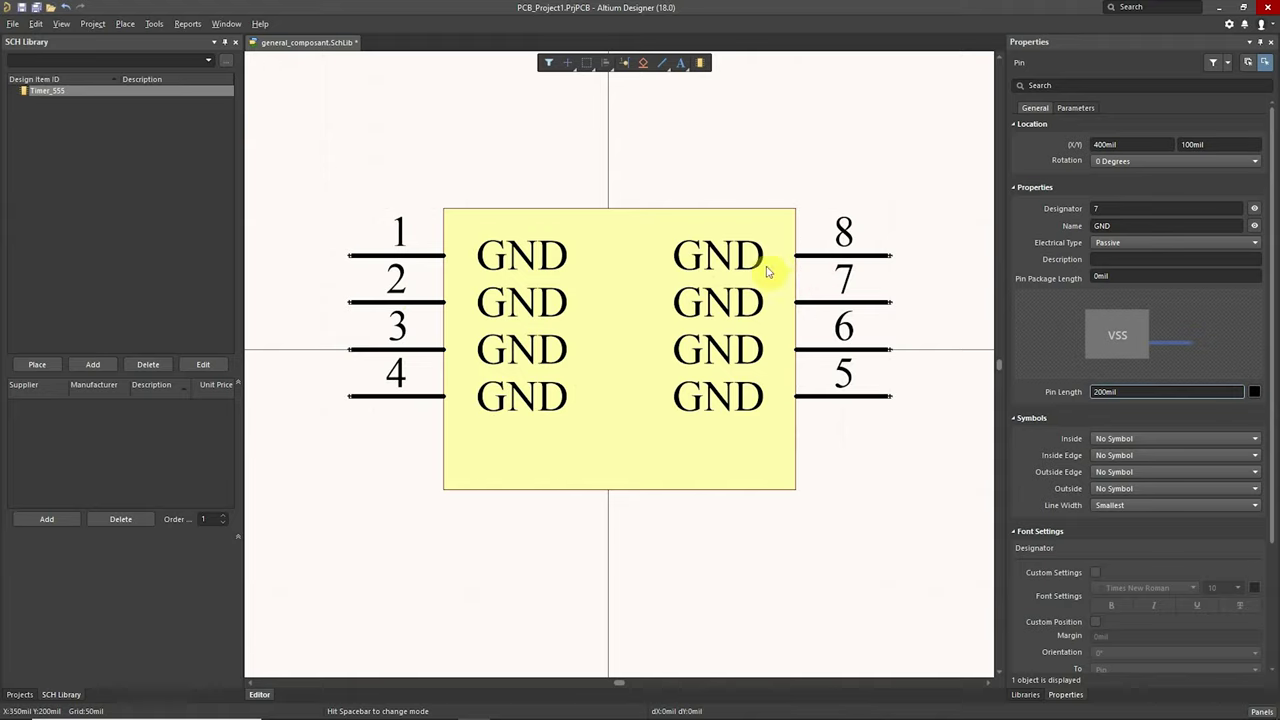
left_click(805, 257)
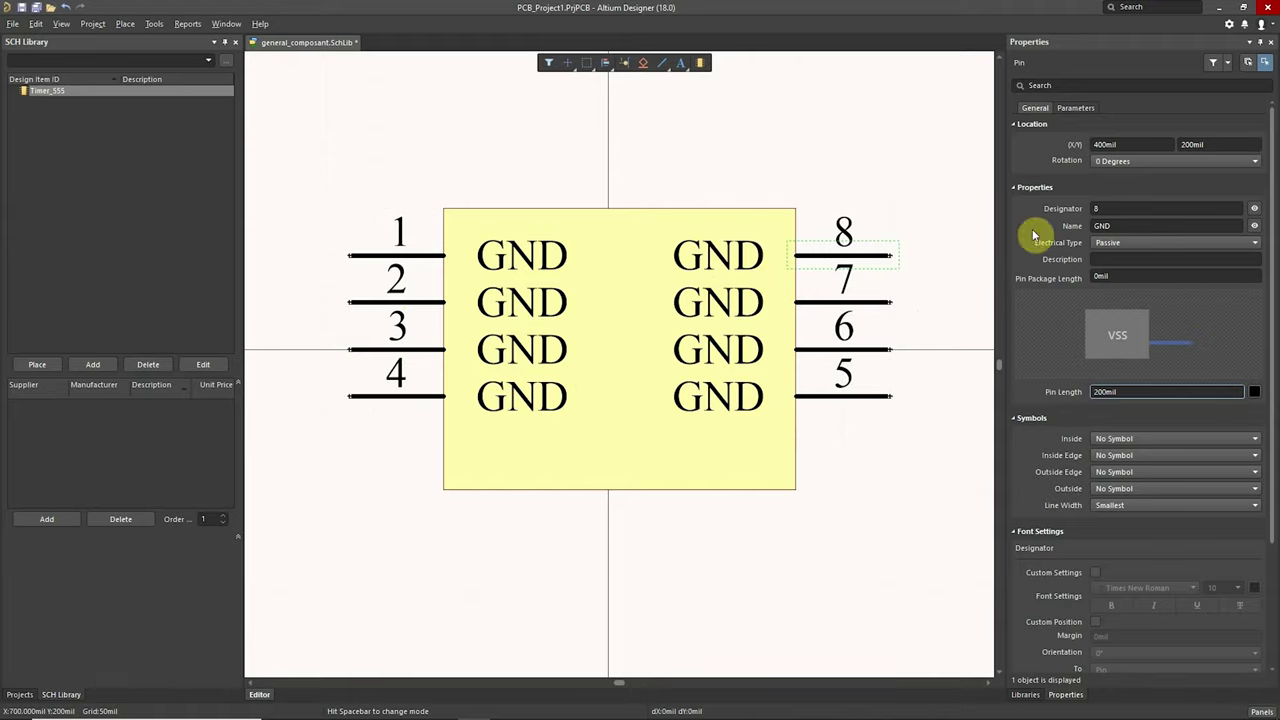
Step: Rename pin 8 to VCC and check the LM555 datasheet
left_click(1128, 226)
type("VCC")
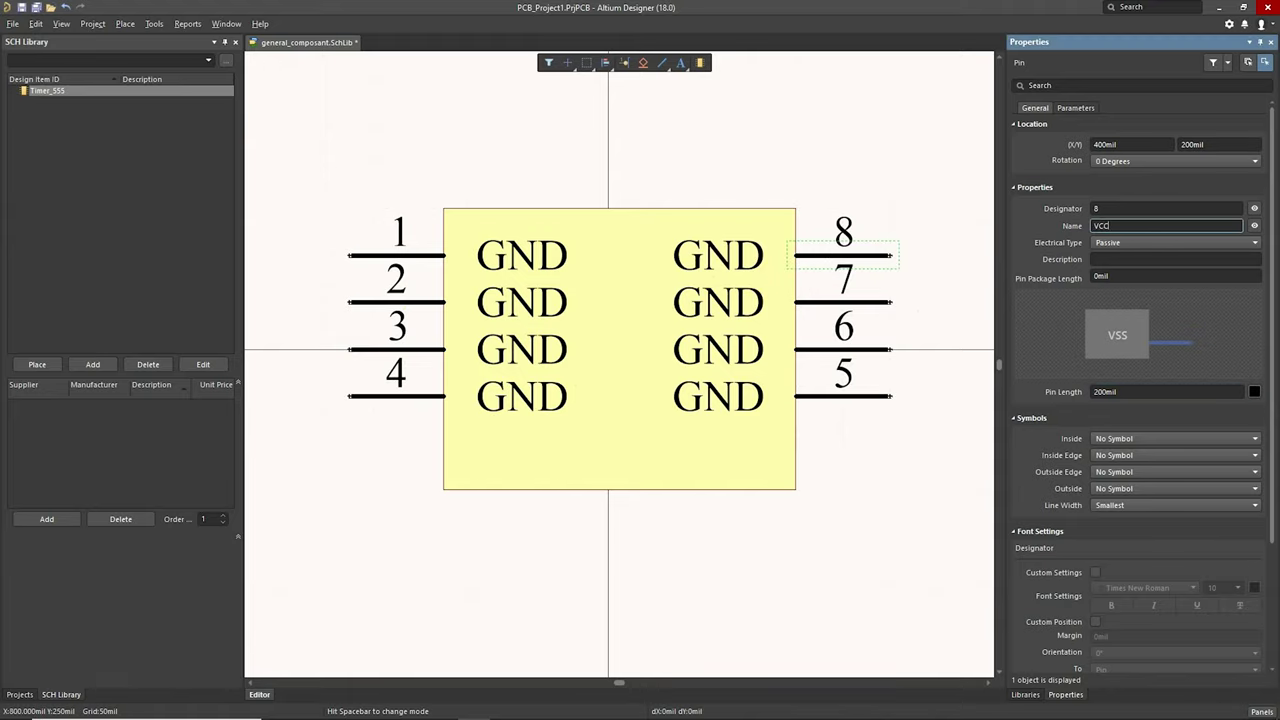
left_click(956, 333)
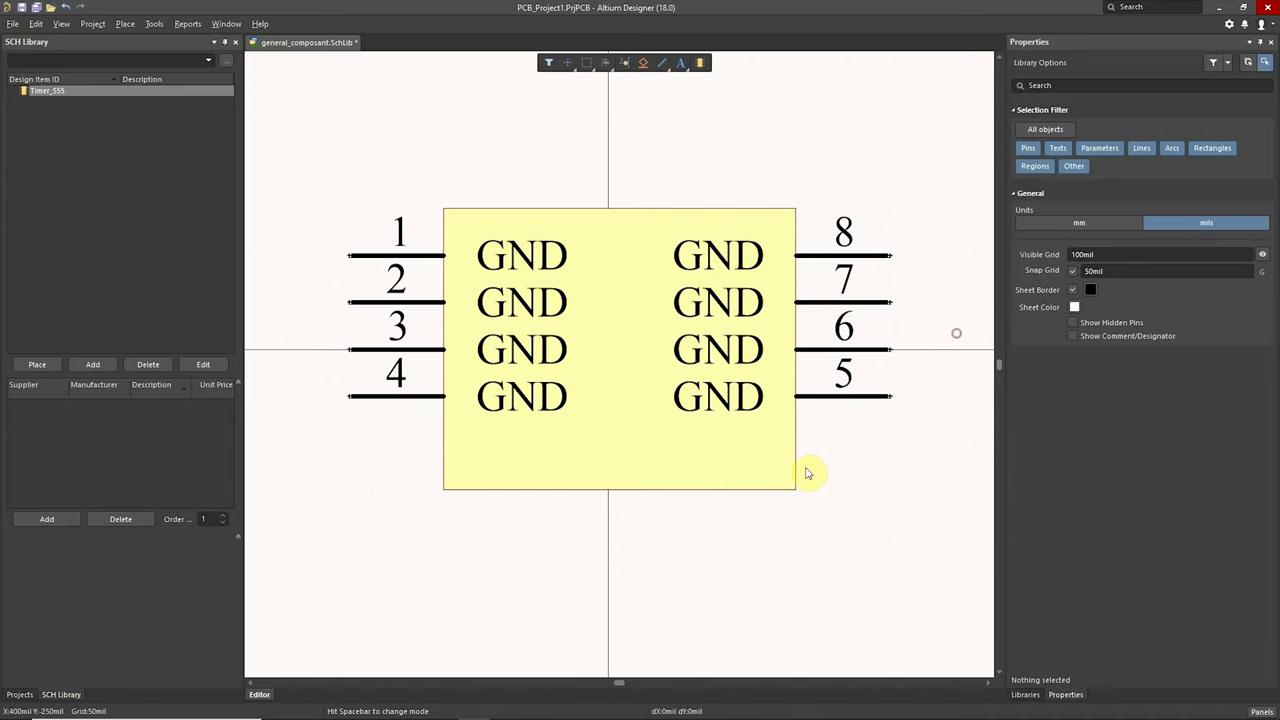
left_click(859, 256)
left_click(1134, 228)
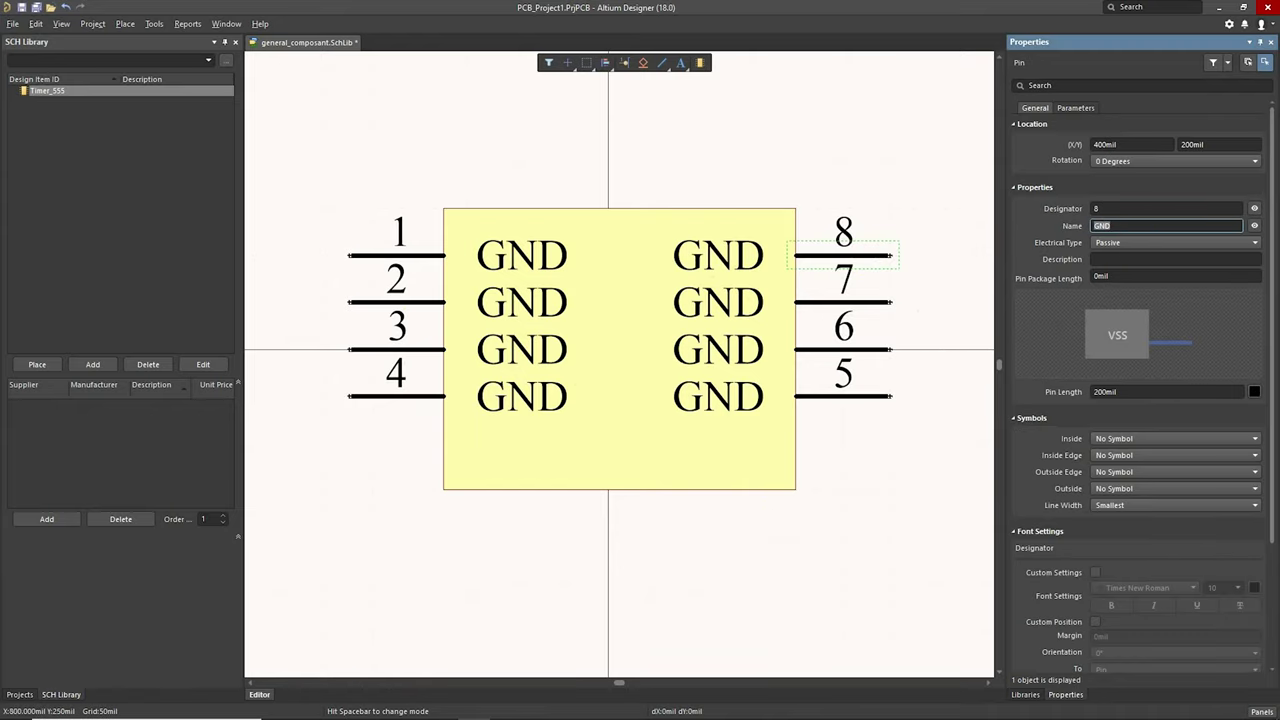
type("VCC")
key("Return")
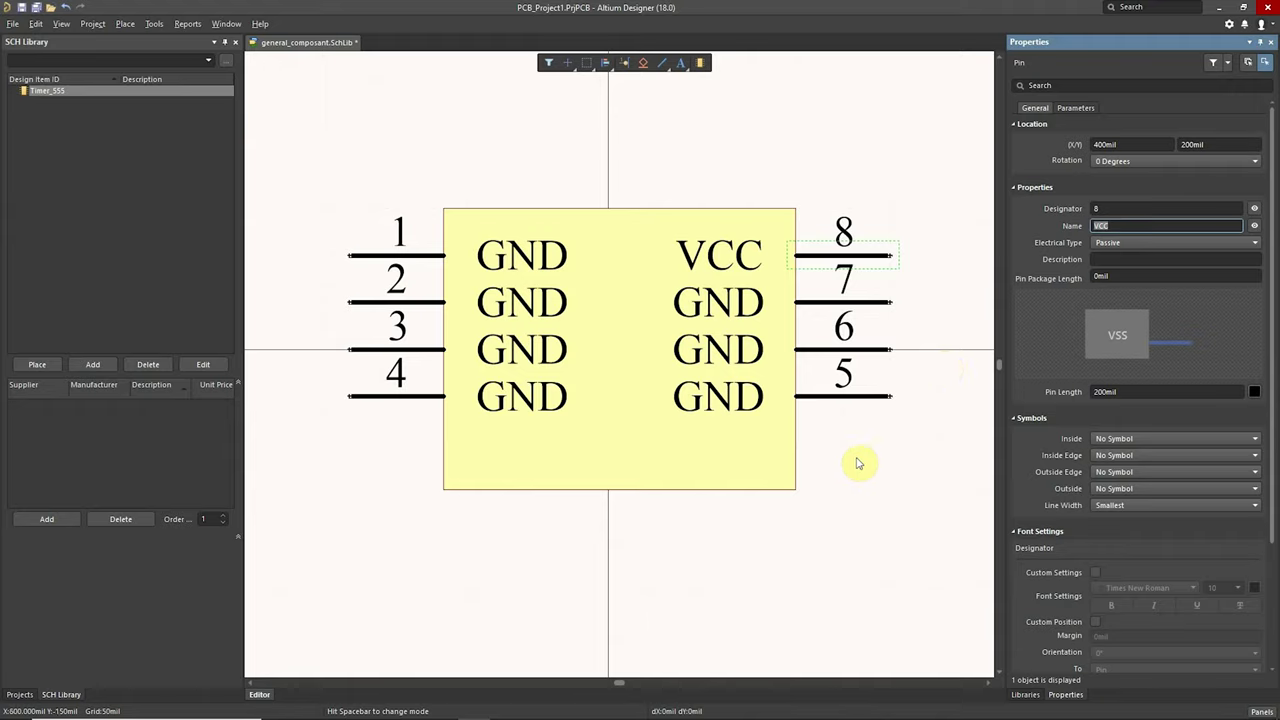
left_click(845, 488)
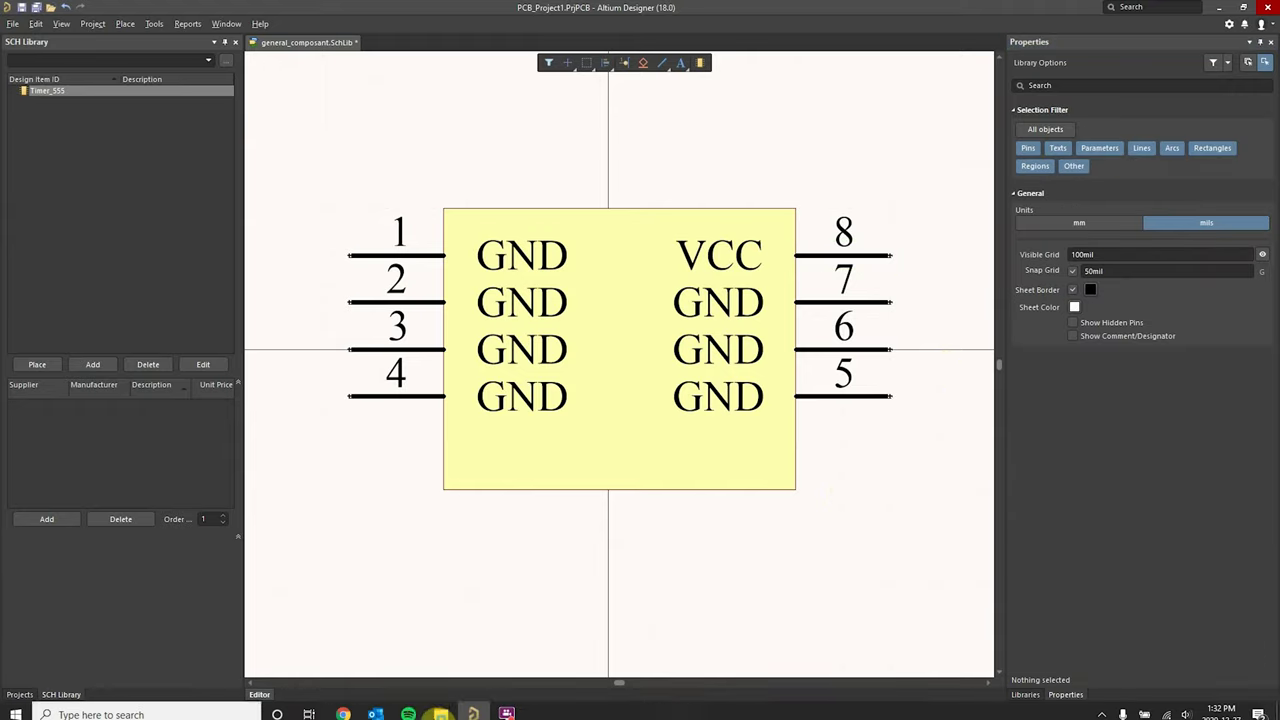
left_click(344, 707)
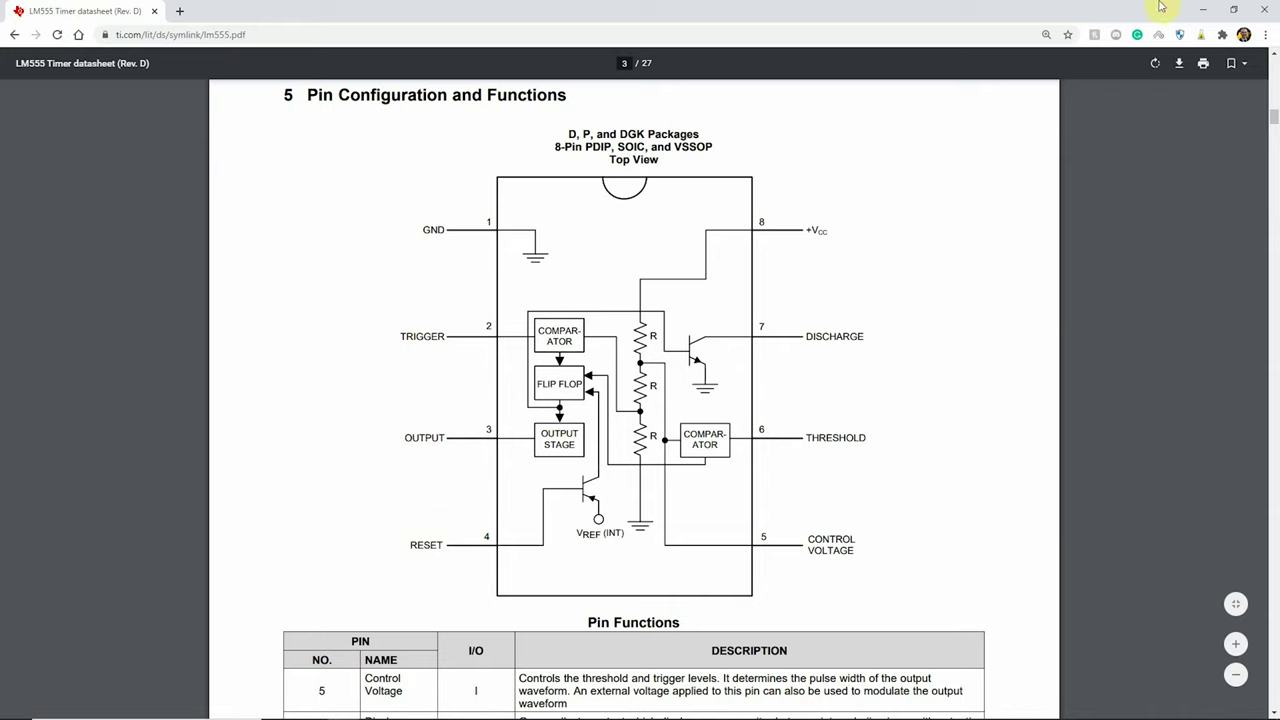
left_click(1203, 9)
Step: Rename pin 2 to TRIGGER and pin 3 to OUTPUT
left_click(377, 308)
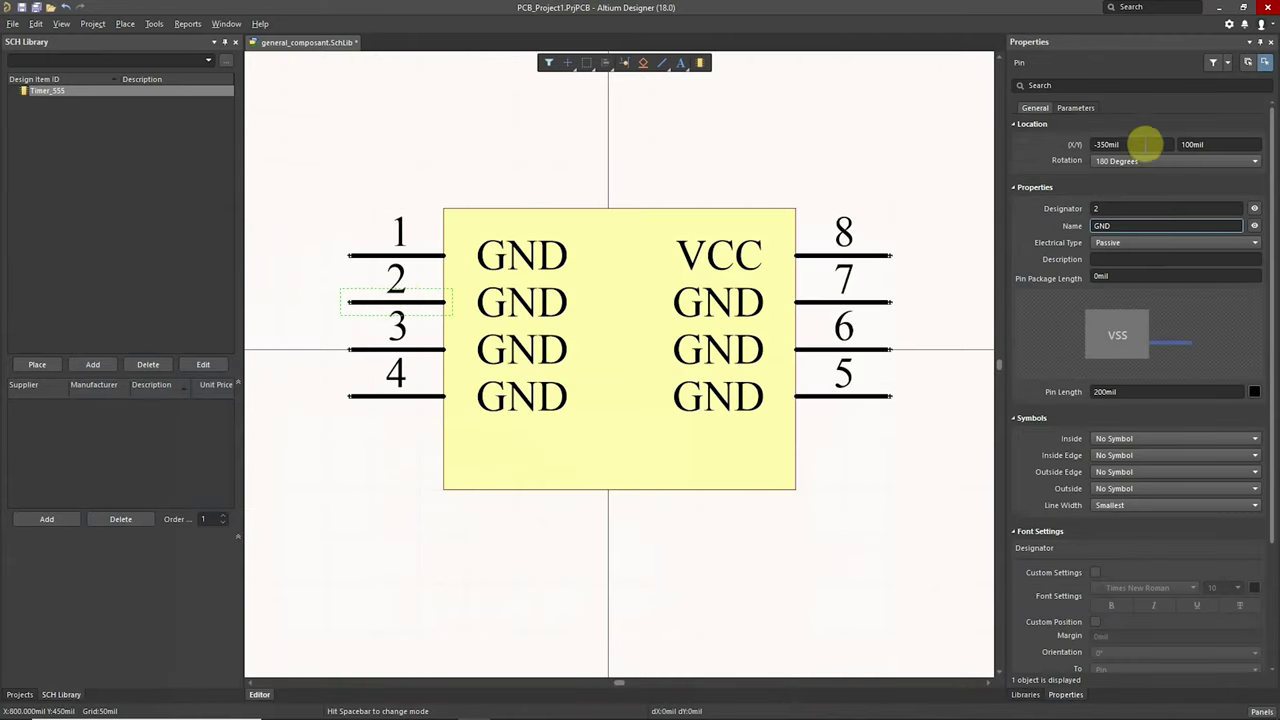
double_click(1128, 226)
type("TRIG")
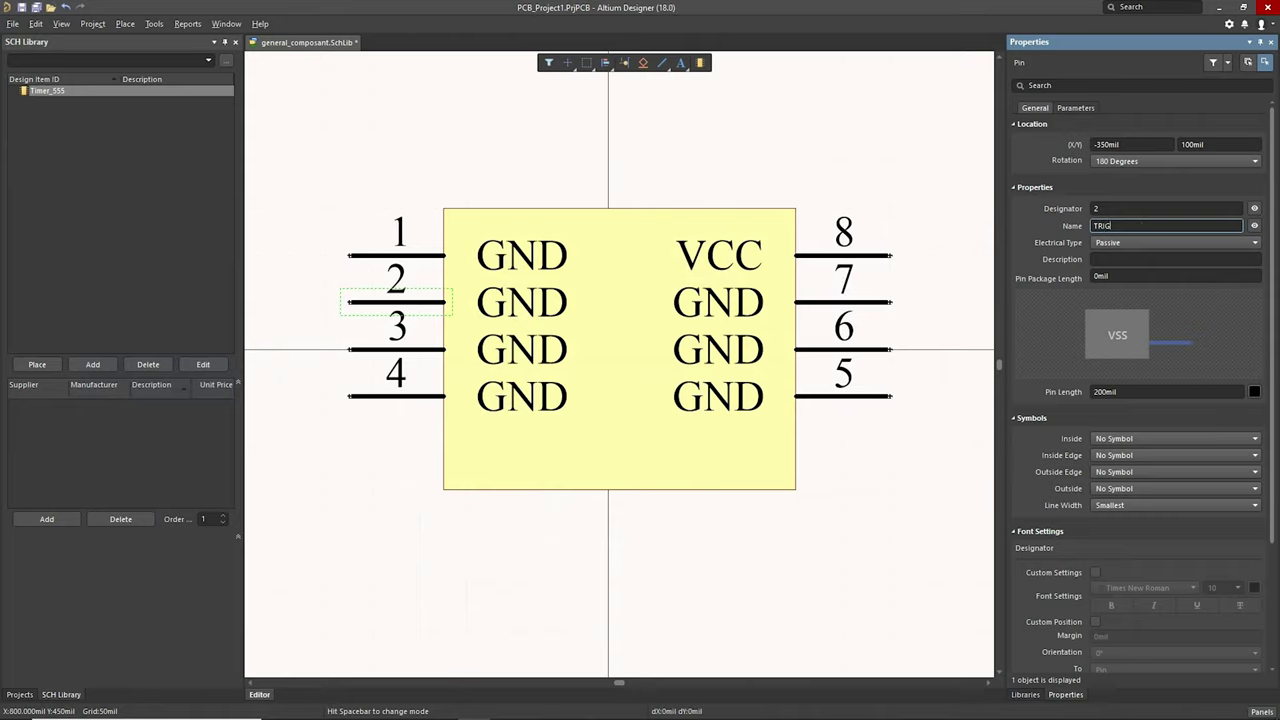
key("Return")
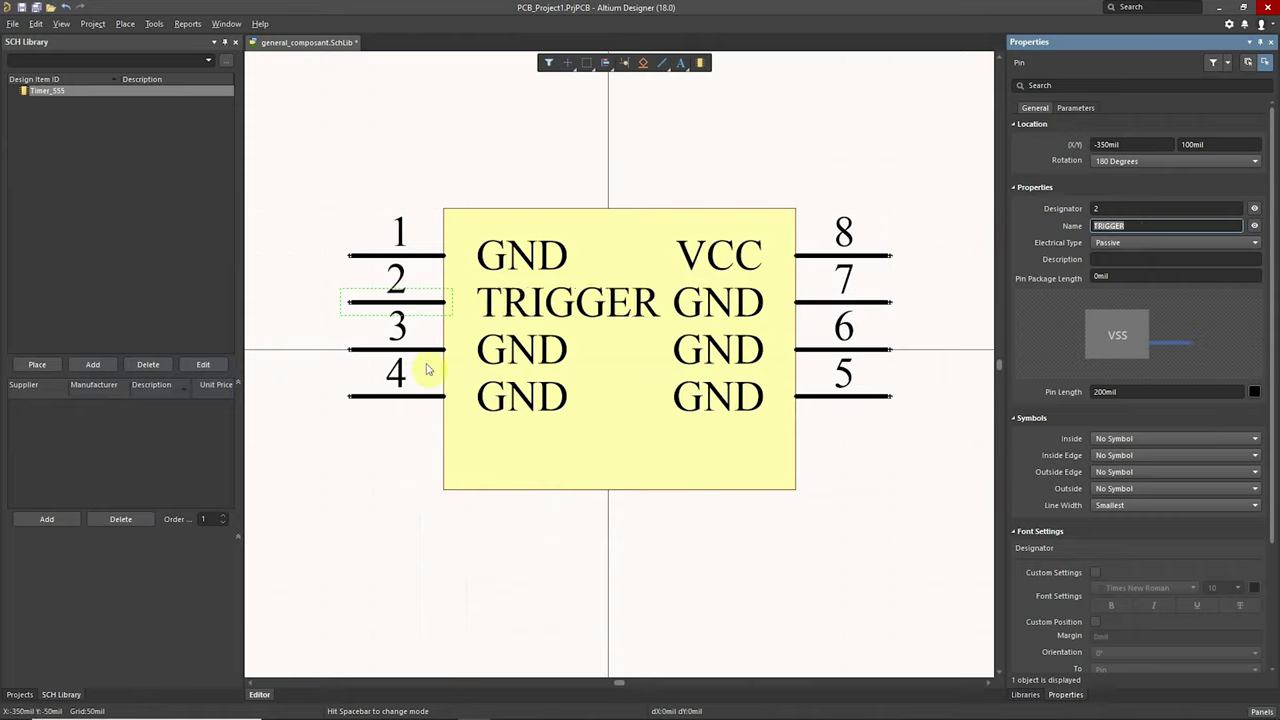
left_click(428, 350)
left_click(1118, 226)
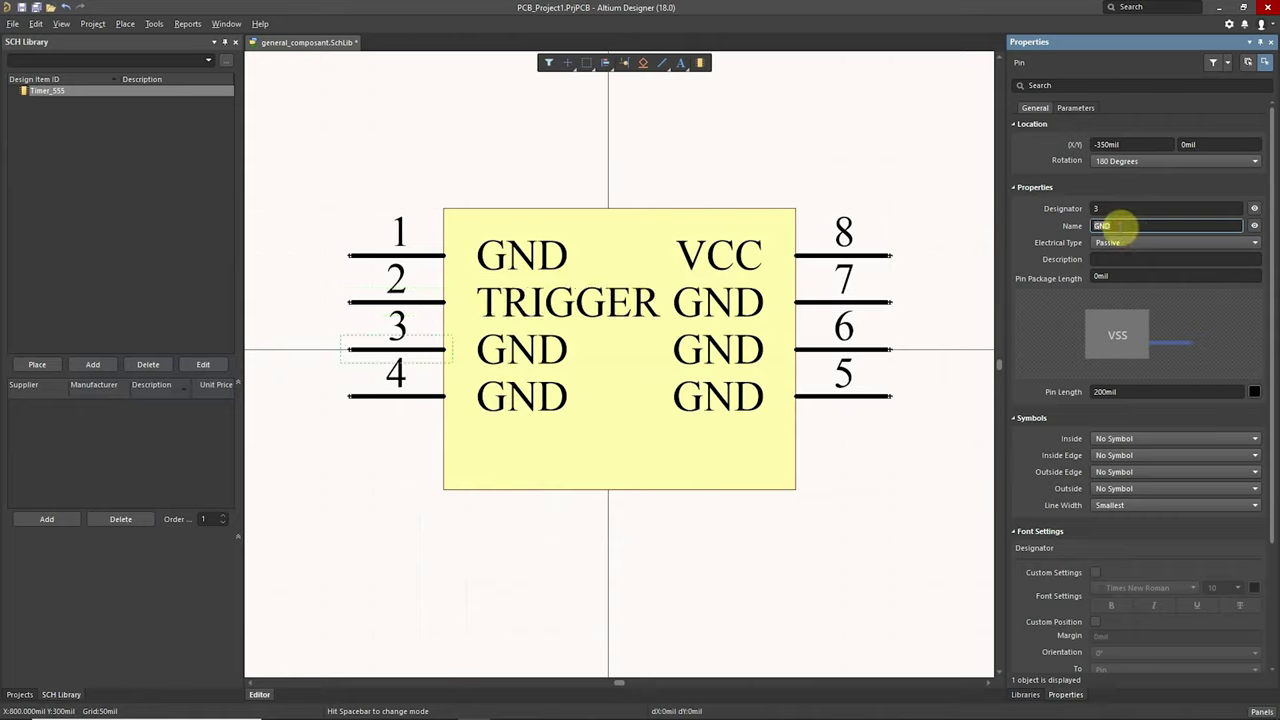
type("OUTPU")
key("Return")
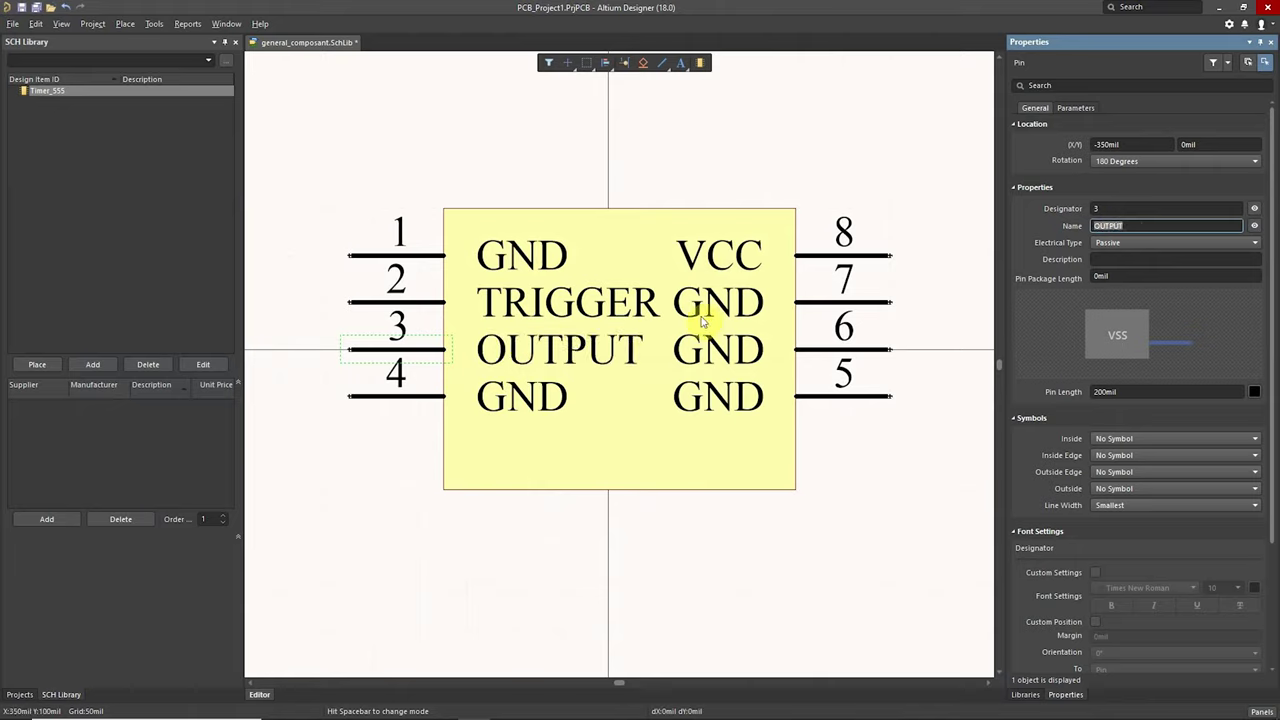
Step: Rename pin 4 to RESET and recheck the datasheet pin diagram
left_click(417, 396)
left_click(1145, 226)
type("RESET")
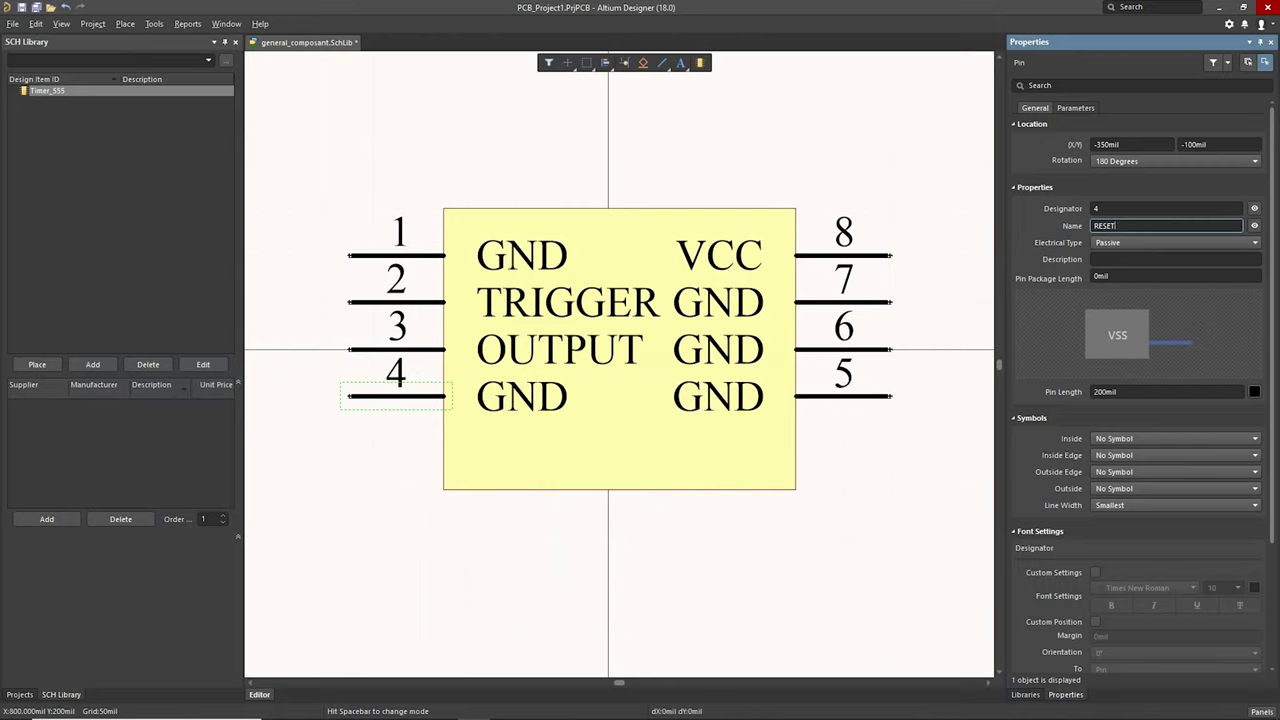
key("Return")
left_click(420, 551)
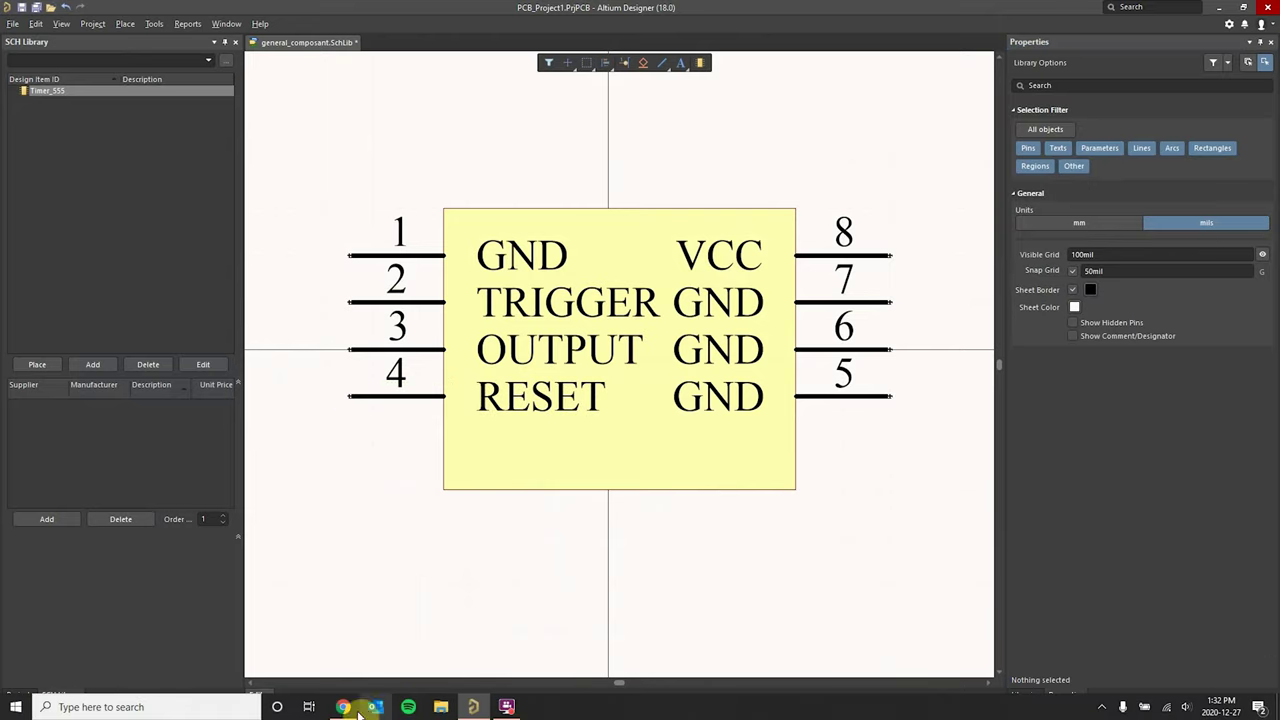
left_click(350, 708)
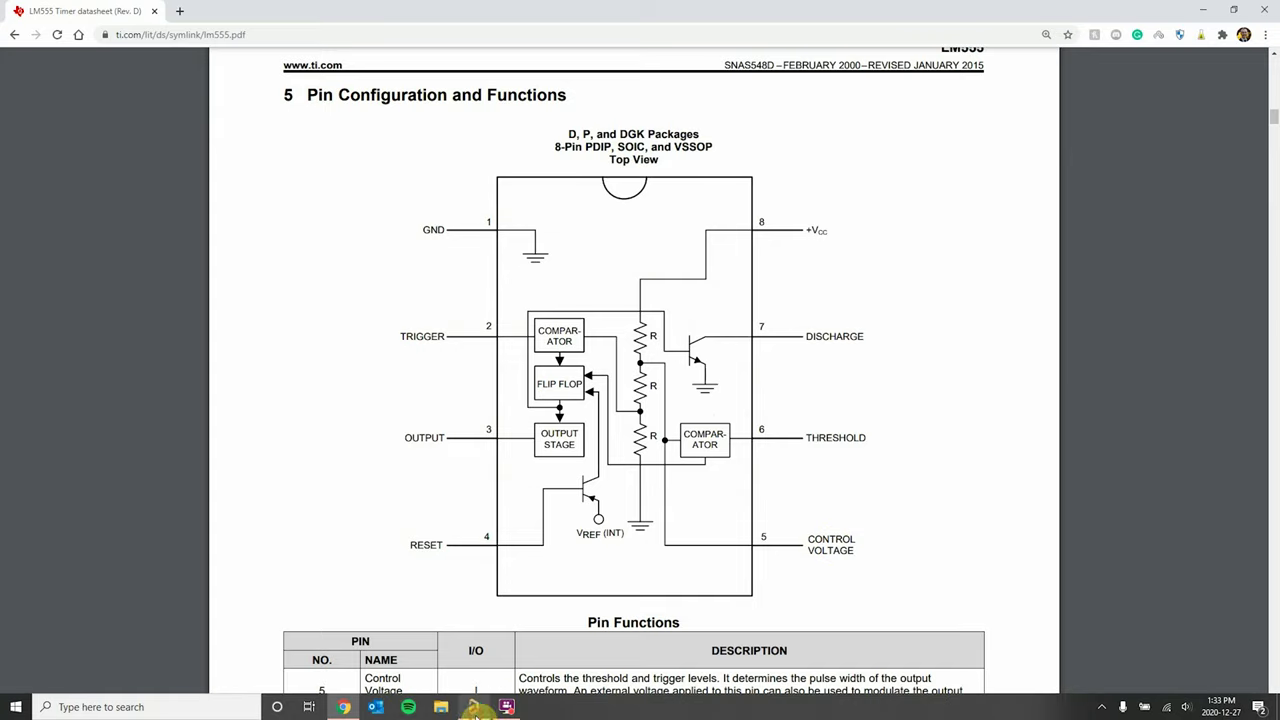
left_click(473, 712)
left_click(829, 394)
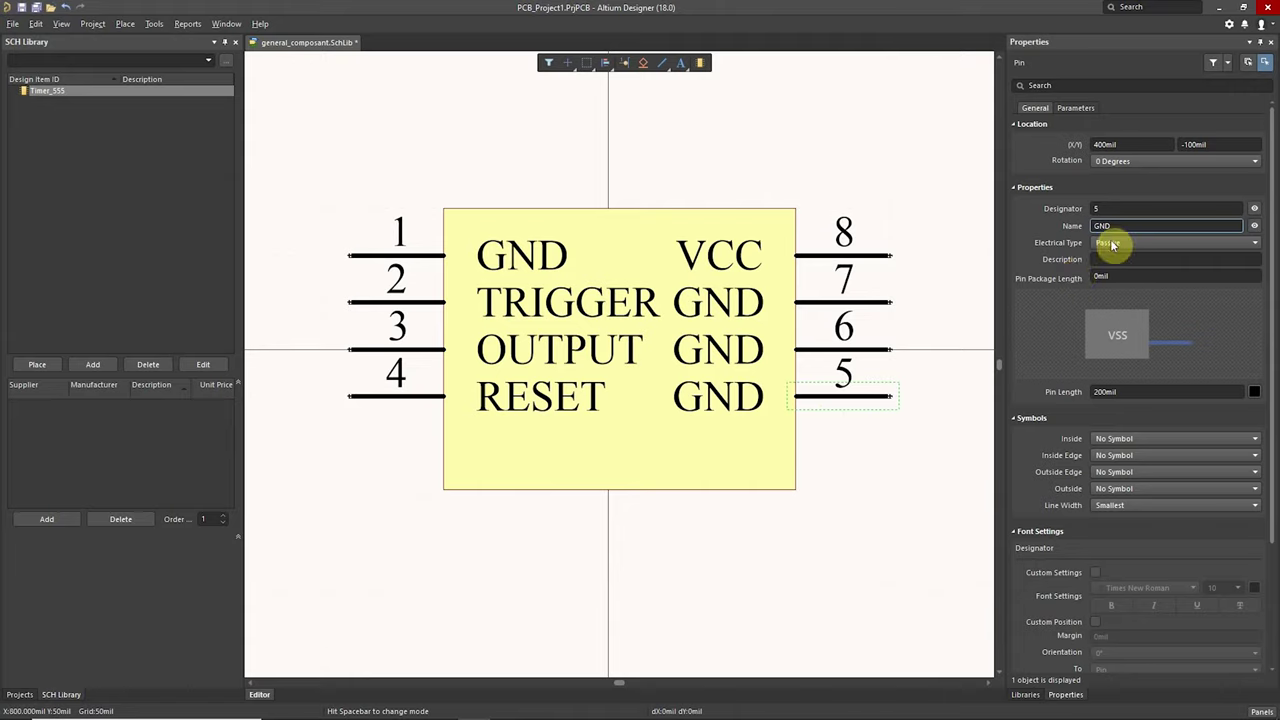
Step: Name pin 5 V_CTRL, shortening it from the first entry VOLT_CTRL
left_click(1130, 226)
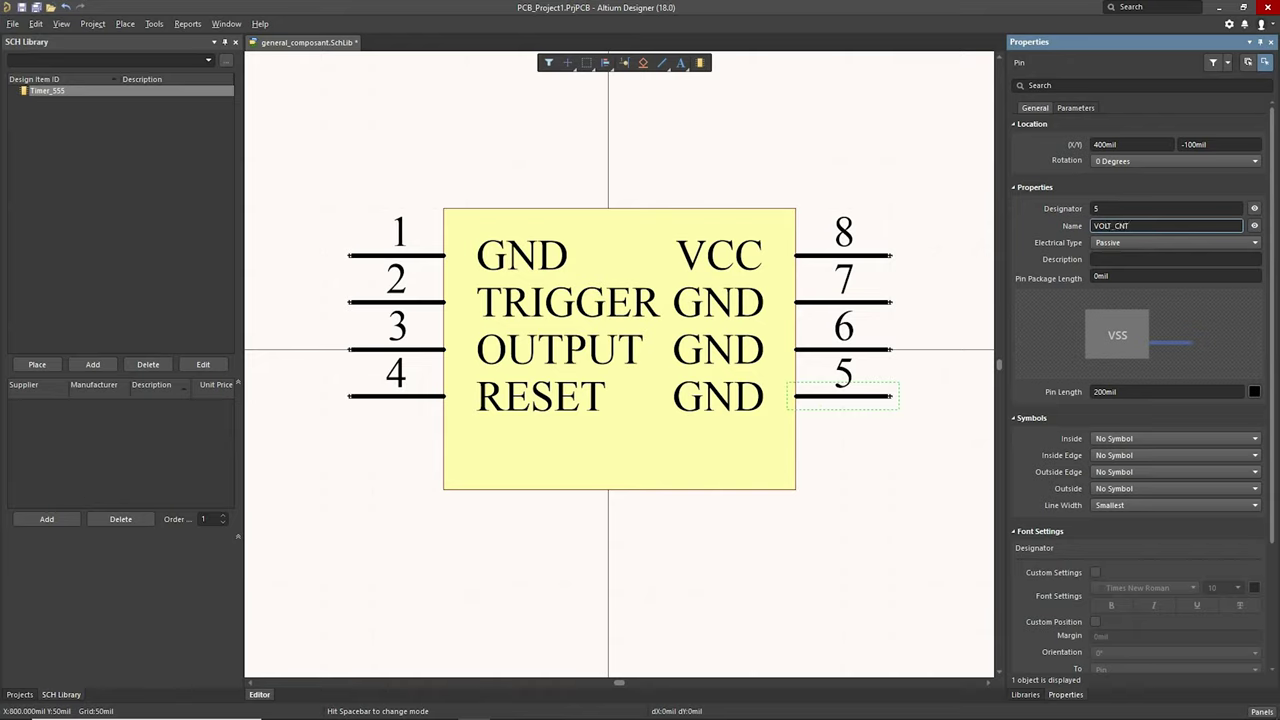
type("L")
key("Return")
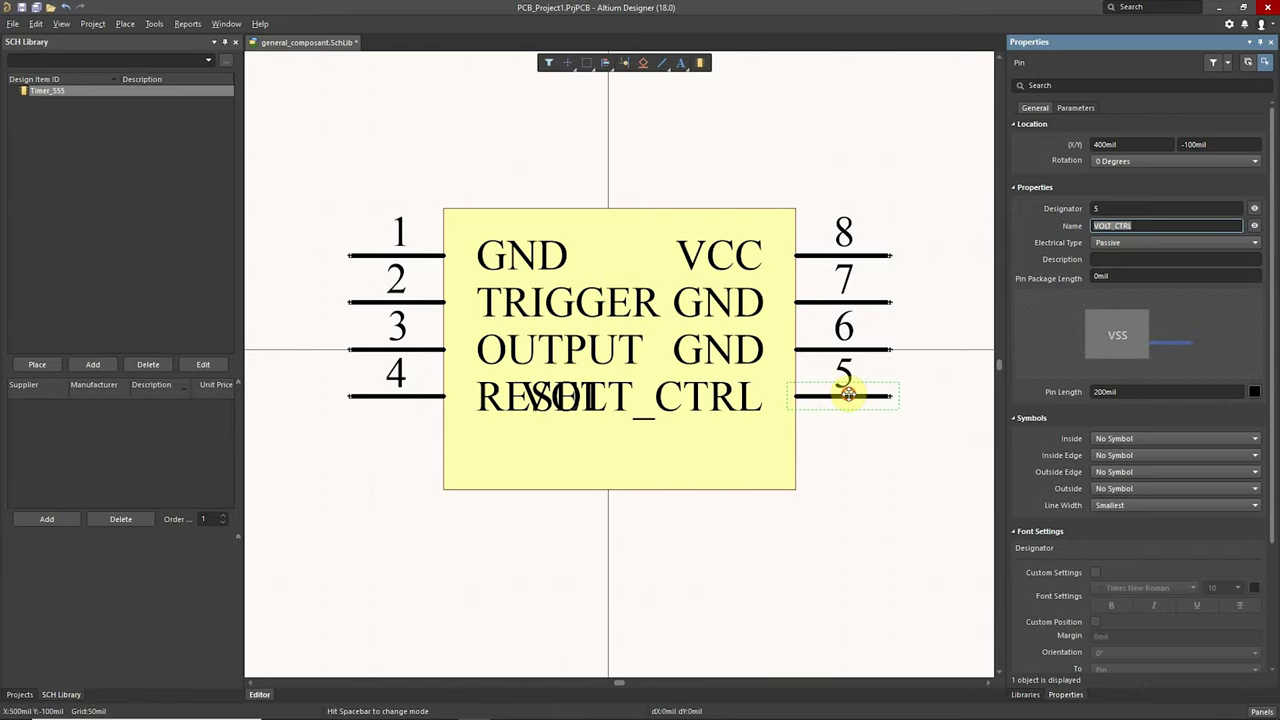
left_click(972, 313)
left_click(865, 396)
left_click(1110, 226)
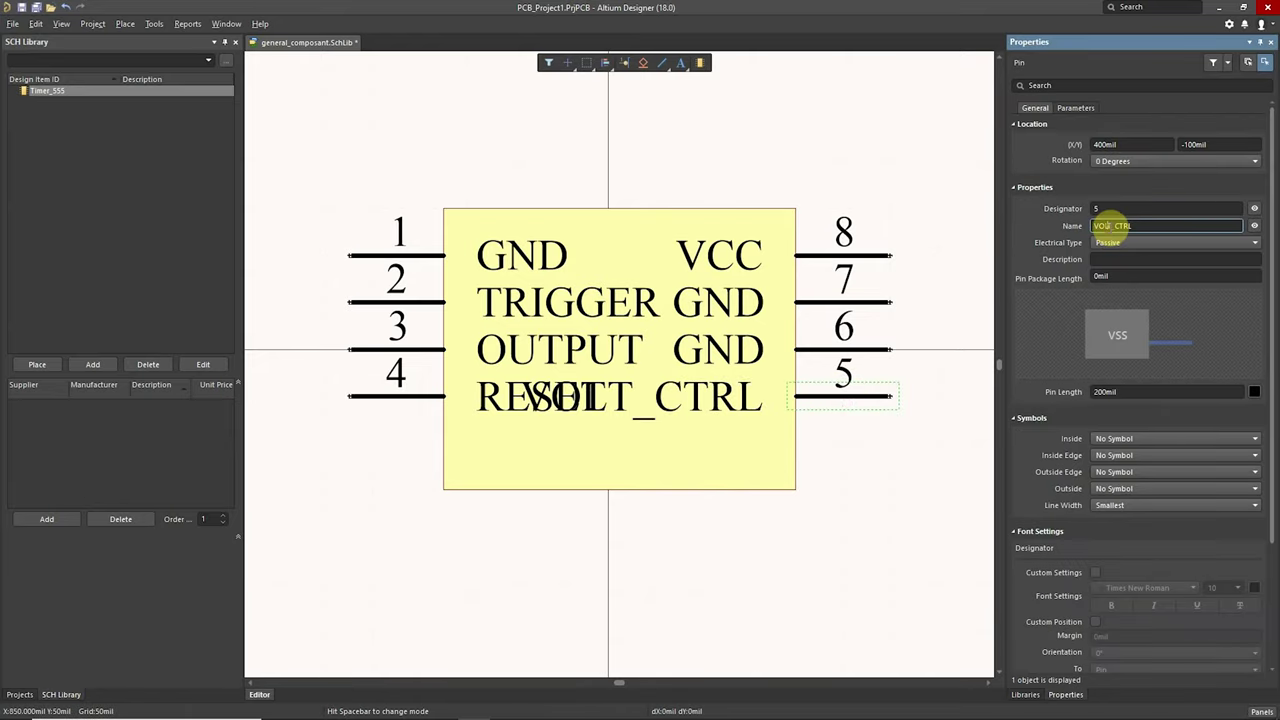
key("Delete")
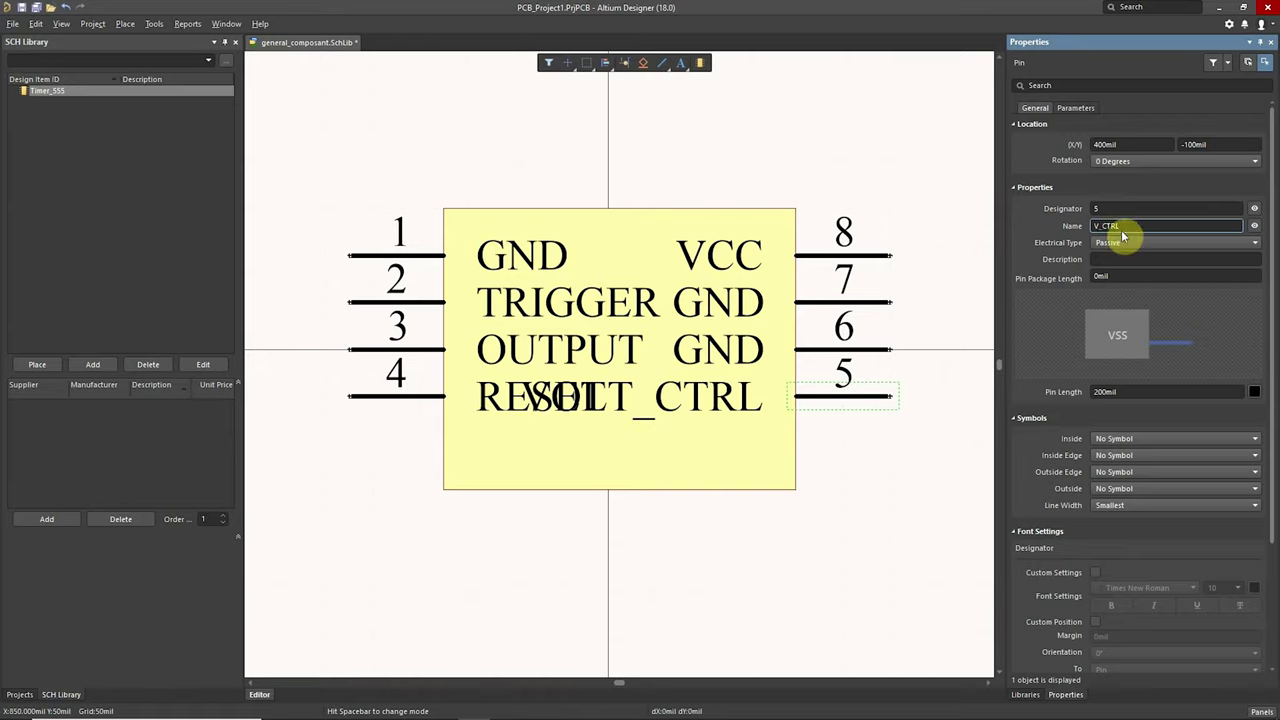
key("Return")
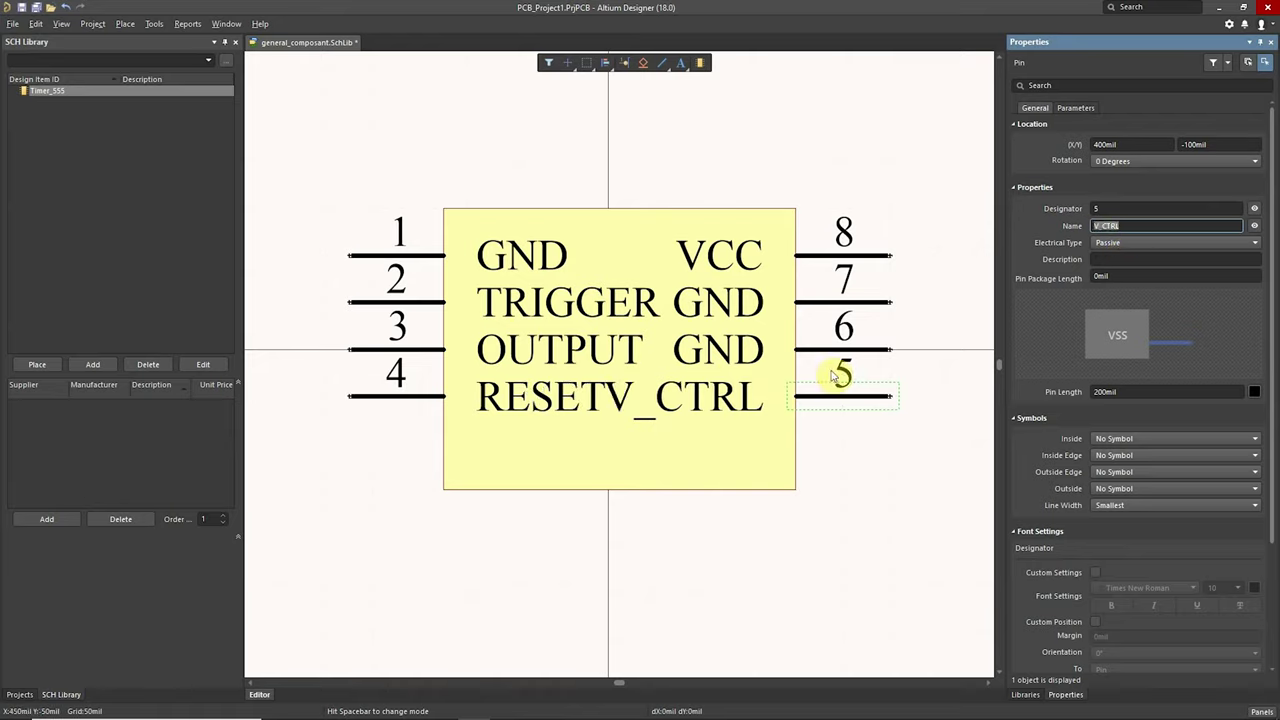
Step: Name pin 6 THRESHOLD and start renaming pin 7 to DISCHARGE
left_click(857, 350)
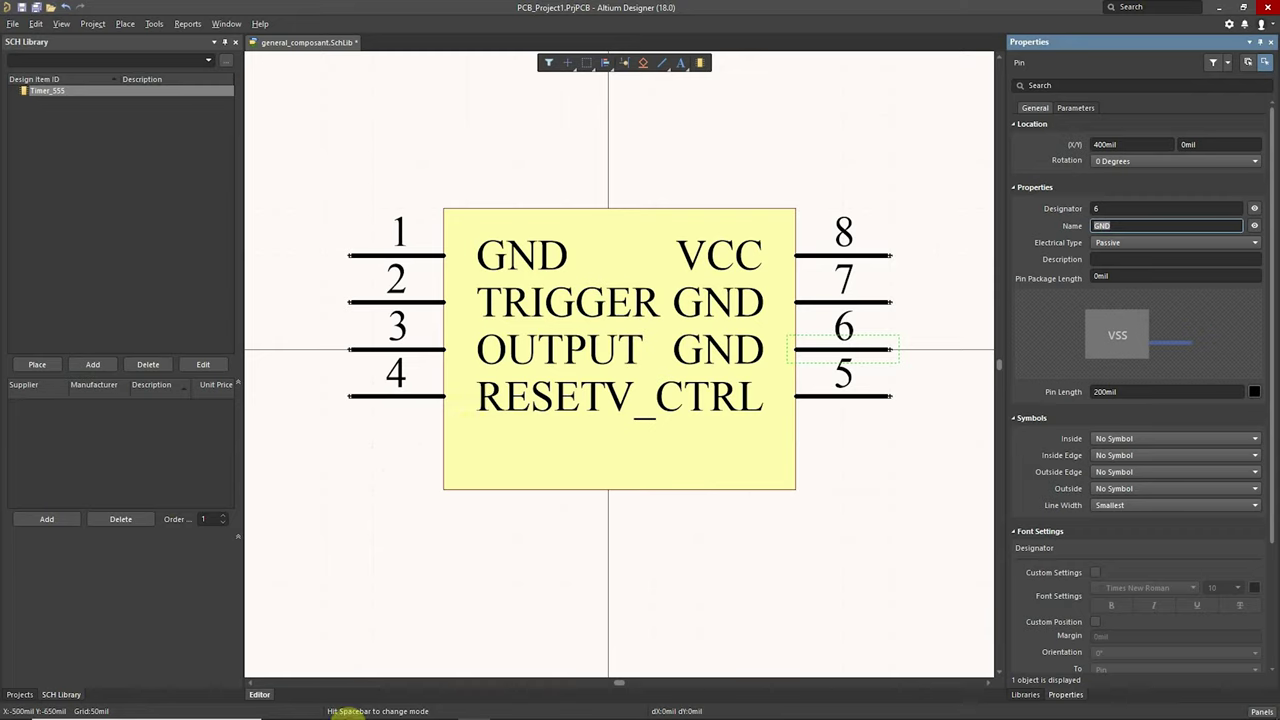
left_click(332, 708)
left_click(343, 707)
type("THRES")
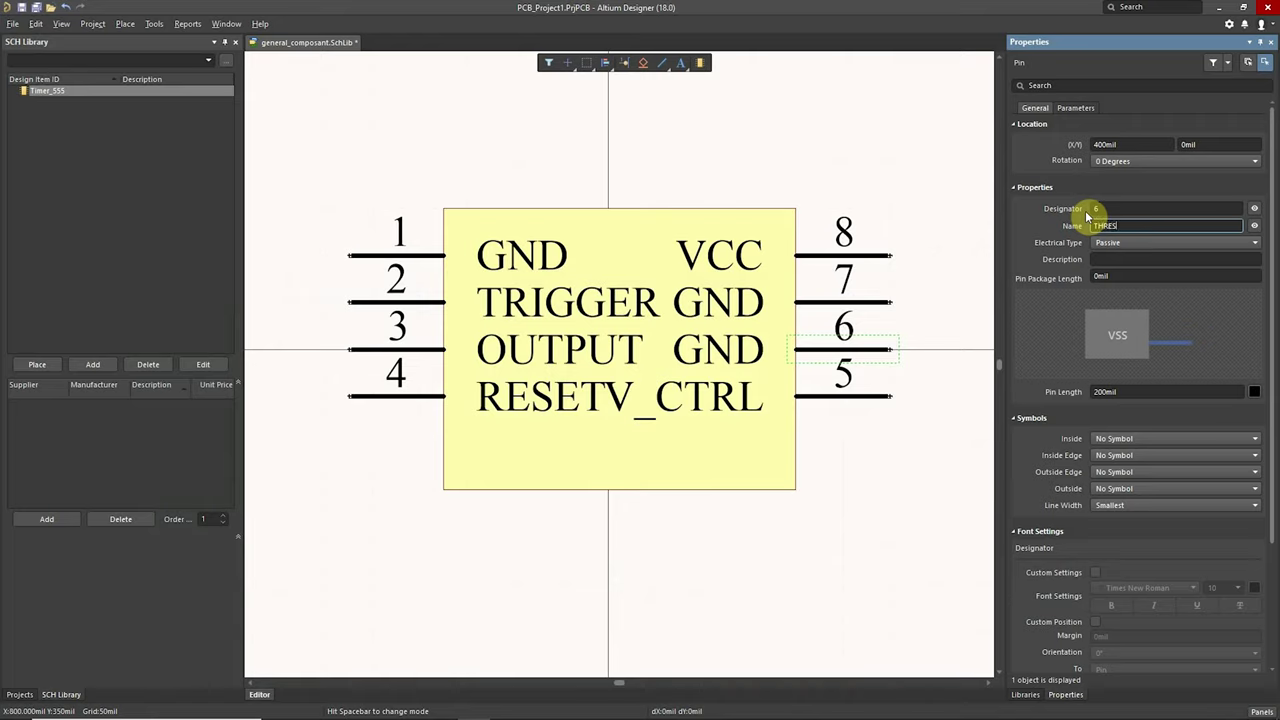
type("HOLD")
key("Return")
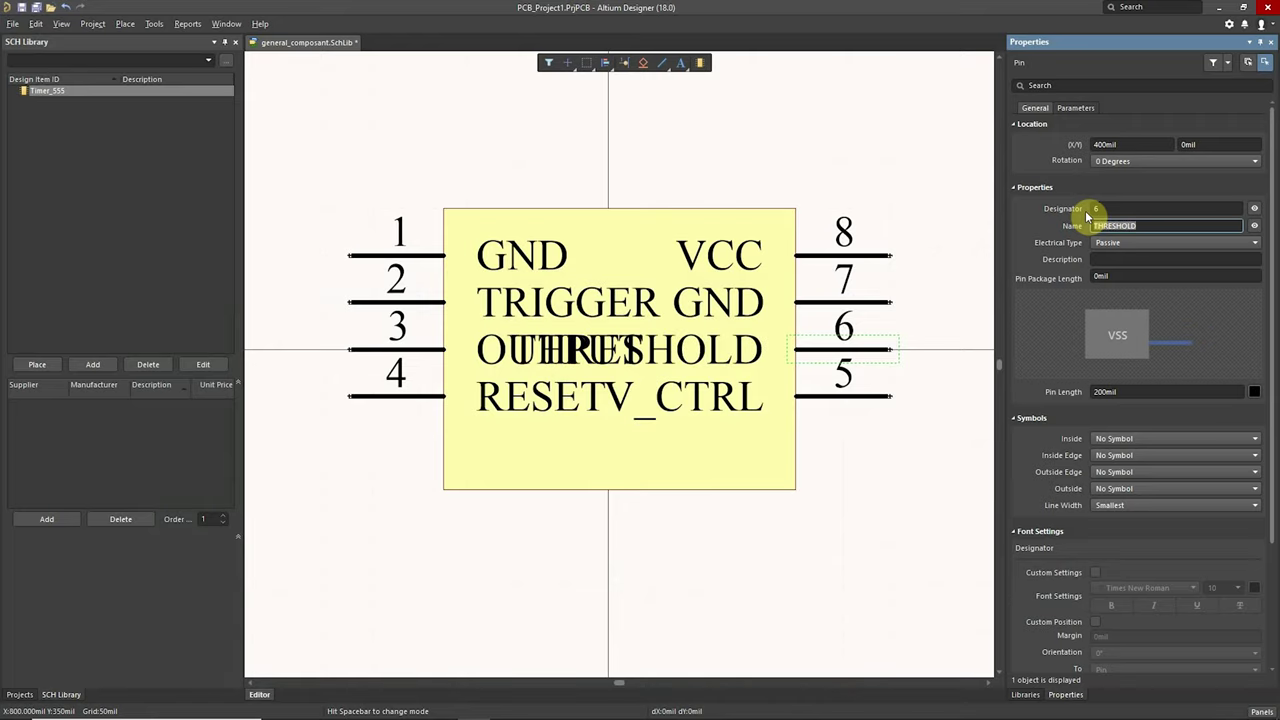
left_click(837, 305)
double_click(1128, 226)
type("D")
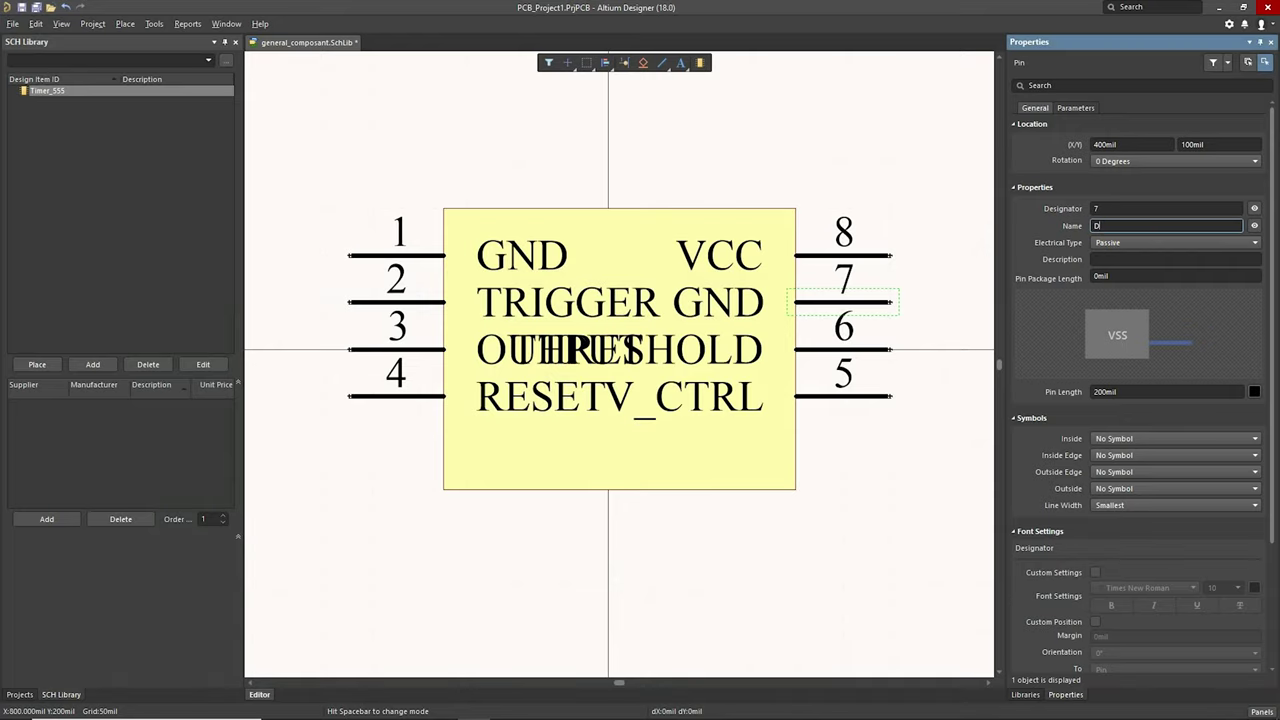
type("ISCHARGE")
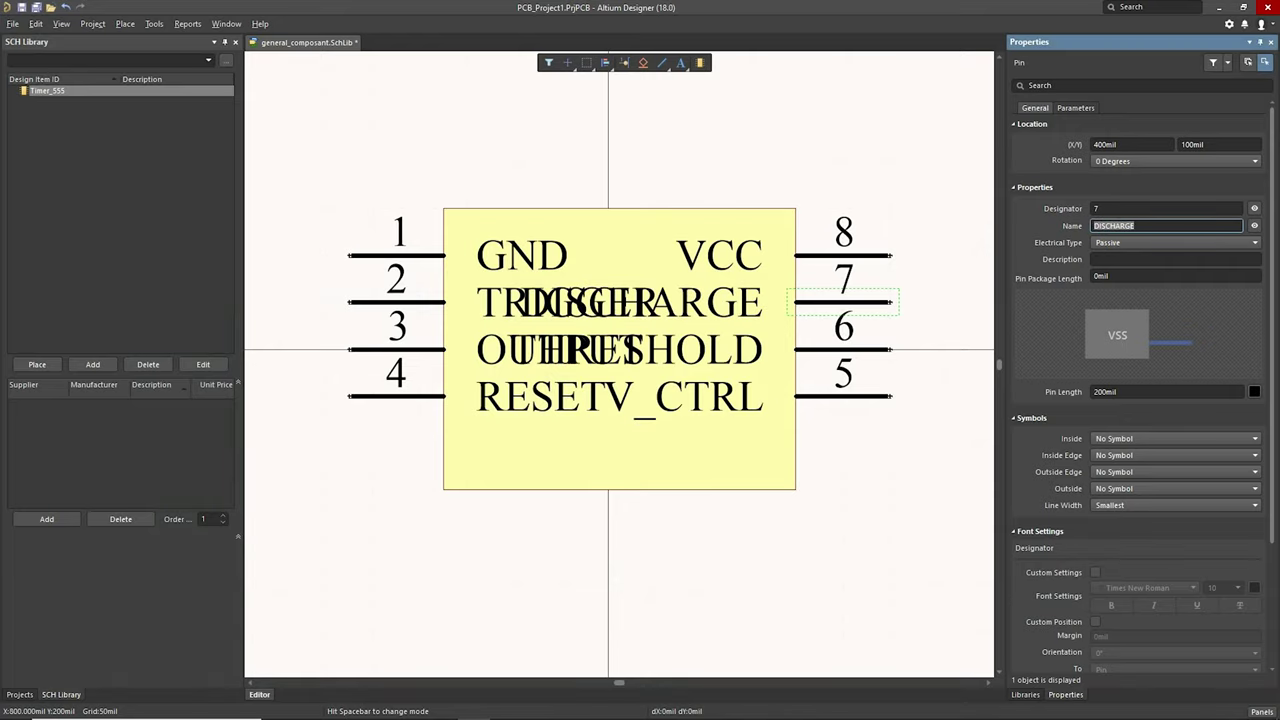
Step: Move pins 1–4 together onto the left edge of the Timer_555 body
right_click_drag(704, 357, 593, 352)
scroll(610, 380, "down", 2, "ctrl")
scroll(640, 420, "down", 1, "ctrl")
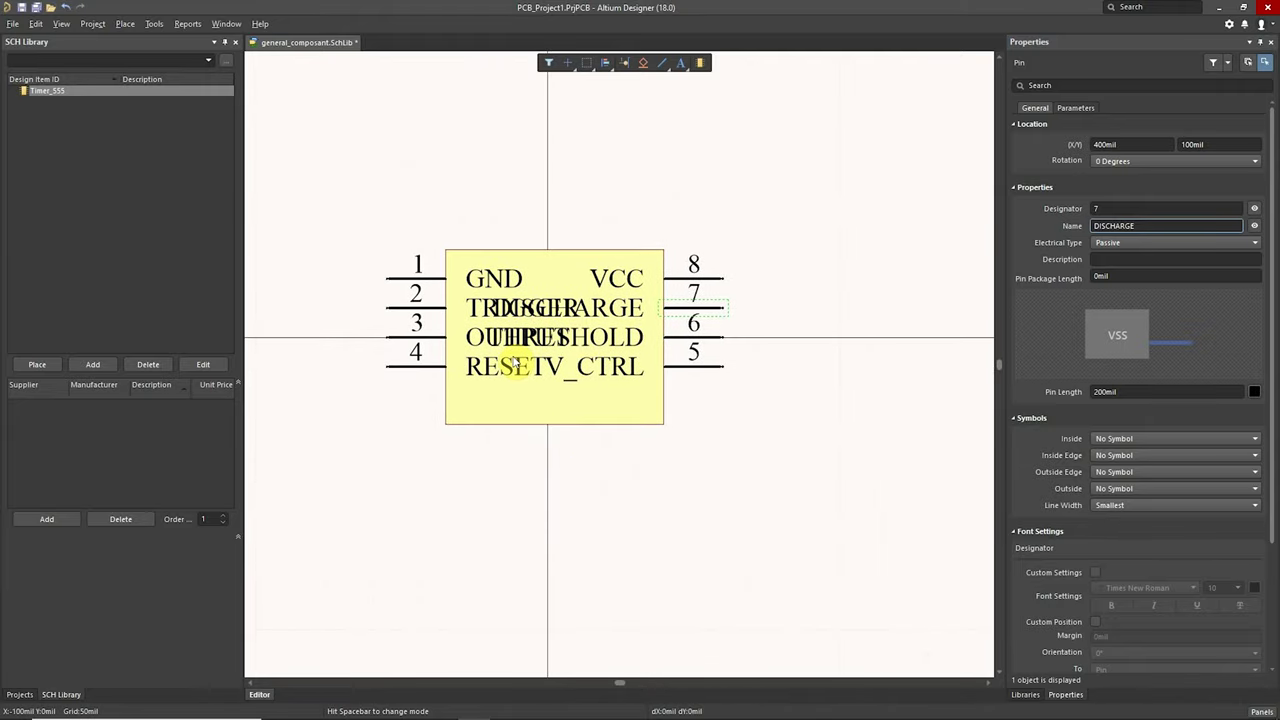
mouse_move(359, 246)
left_mouse_down()
mouse_move(449, 388)
mouse_move(260, 363)
mouse_move(331, 358)
left_mouse_up()
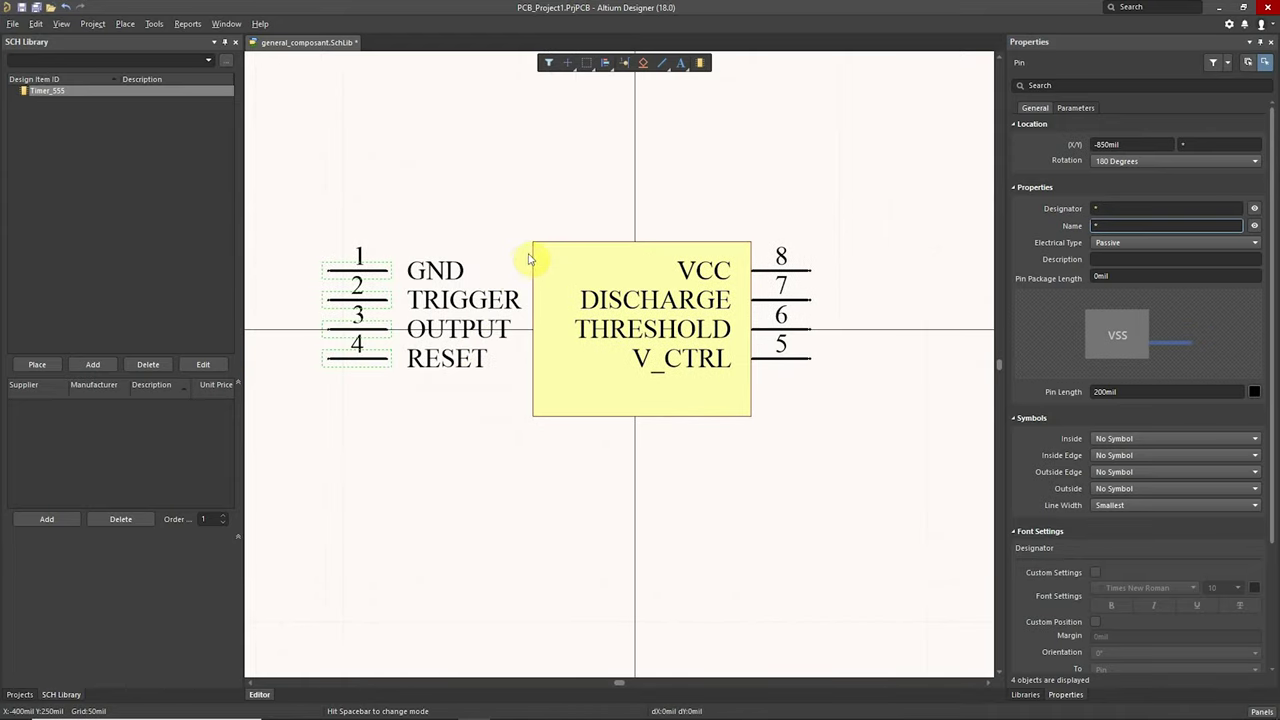
left_click(541, 290)
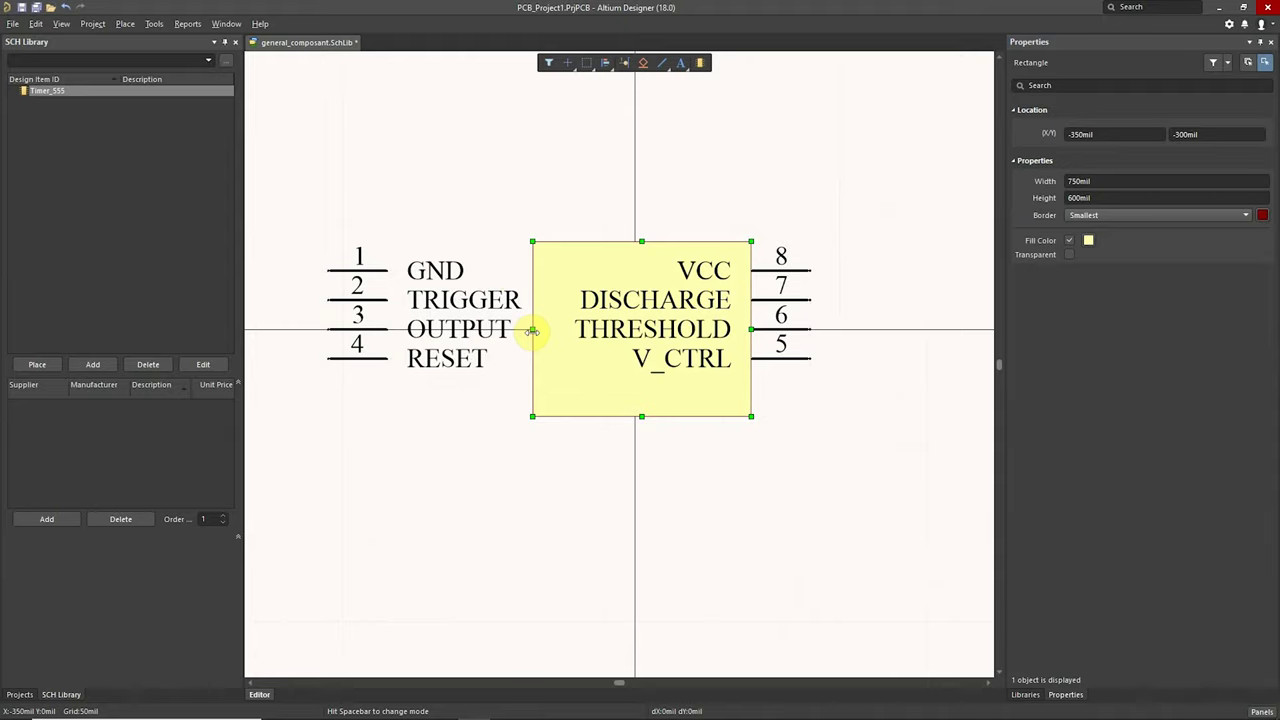
Step: Widen the body to 1250mil, shorten its bottom edge, and recentre the symbol
left_click_drag(534, 330, 386, 329)
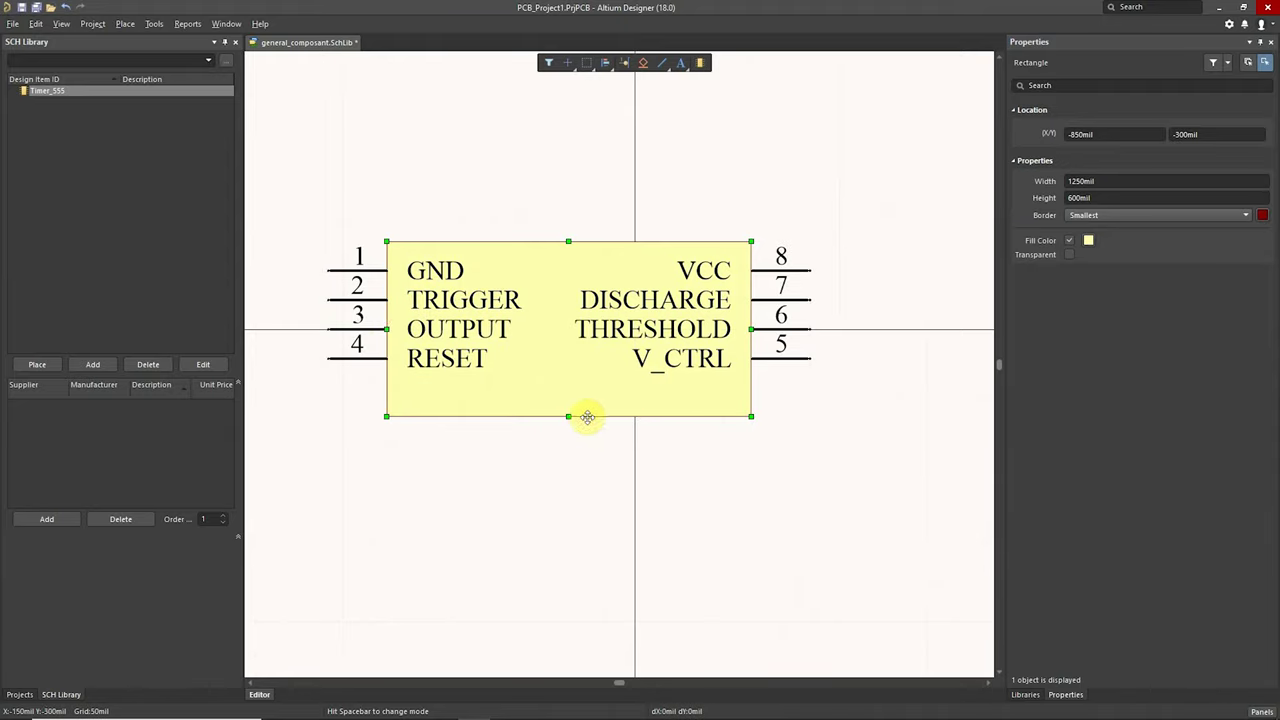
left_click_drag(568, 415, 566, 395)
left_click(574, 440)
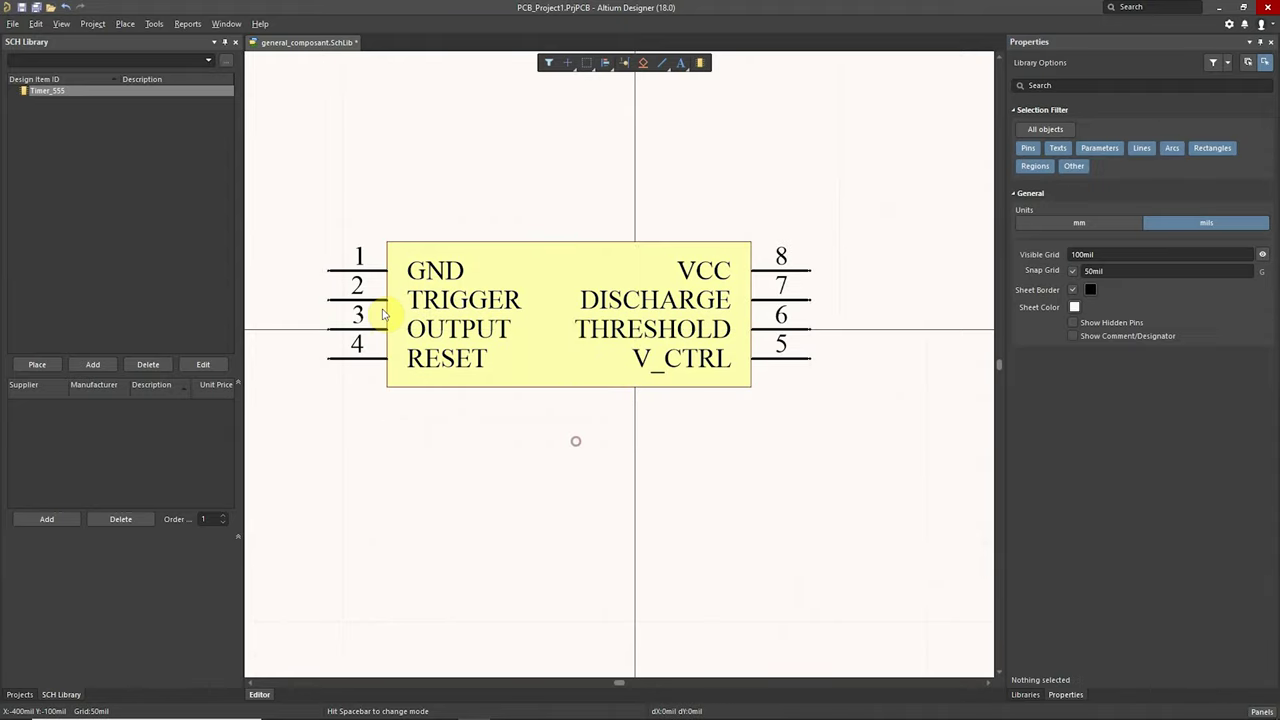
left_click_drag(300, 206, 843, 443)
left_click_drag(823, 328, 877, 344)
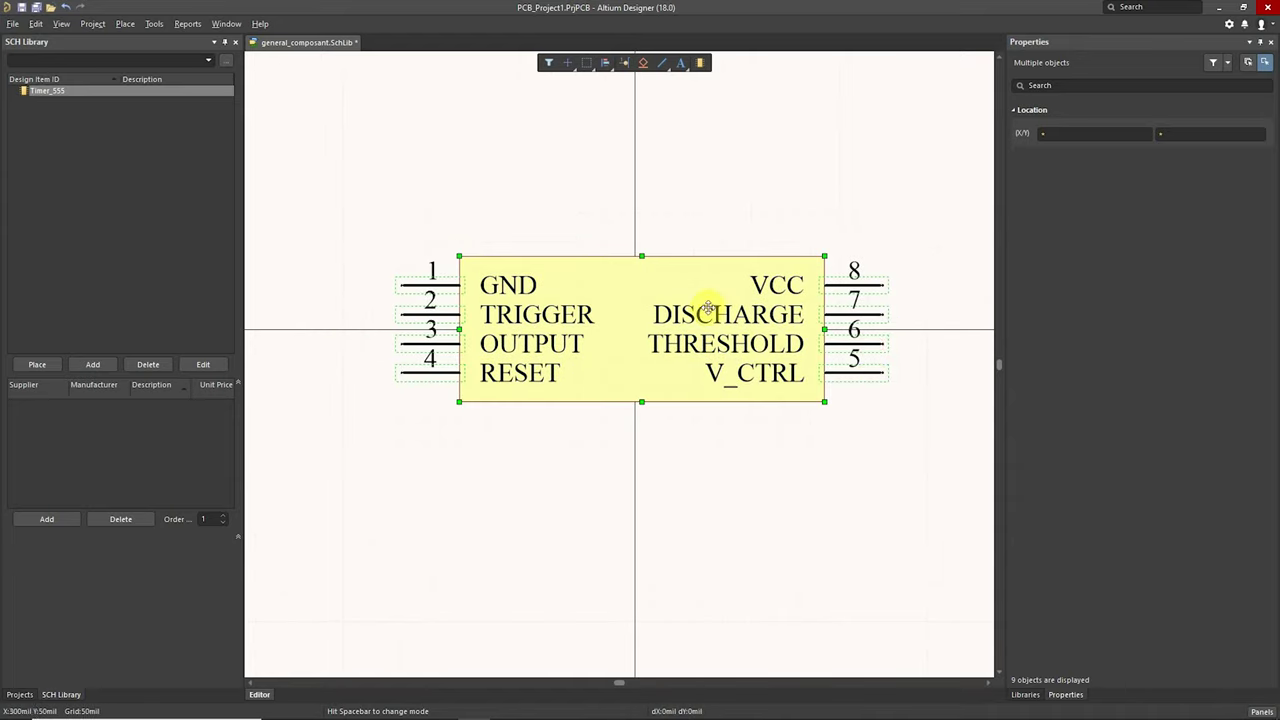
left_click(781, 428)
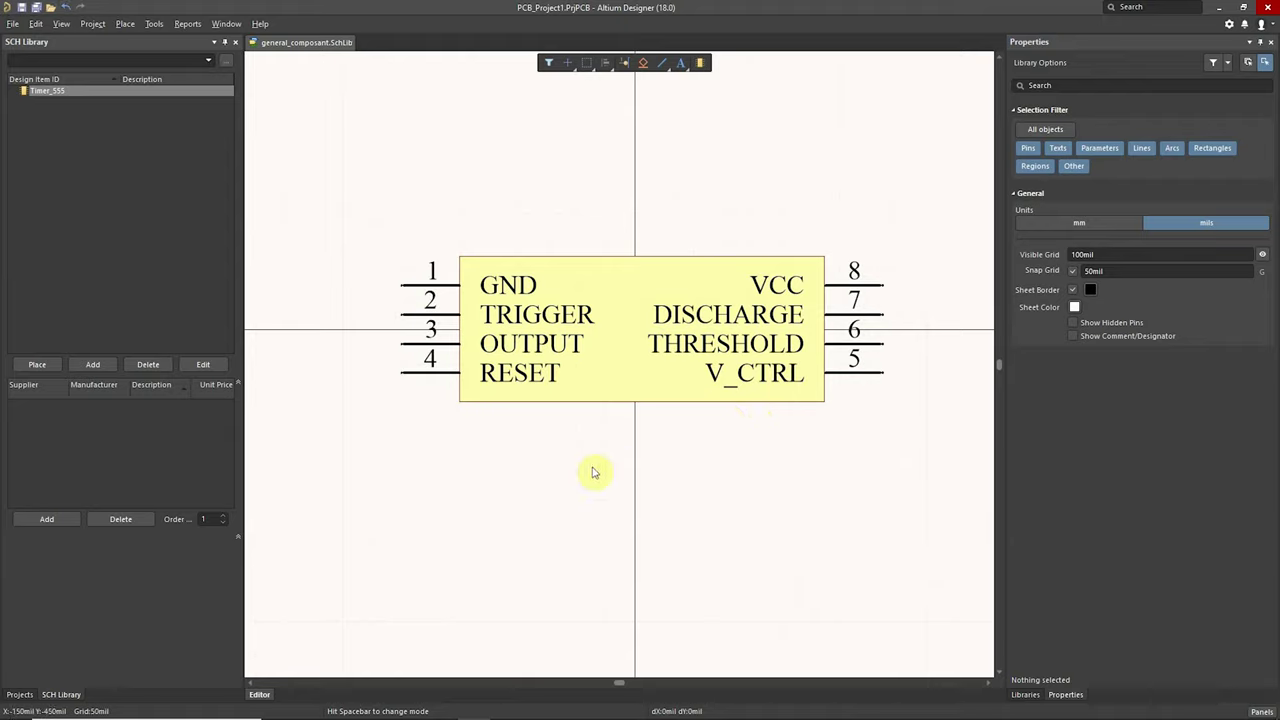
left_click(341, 700)
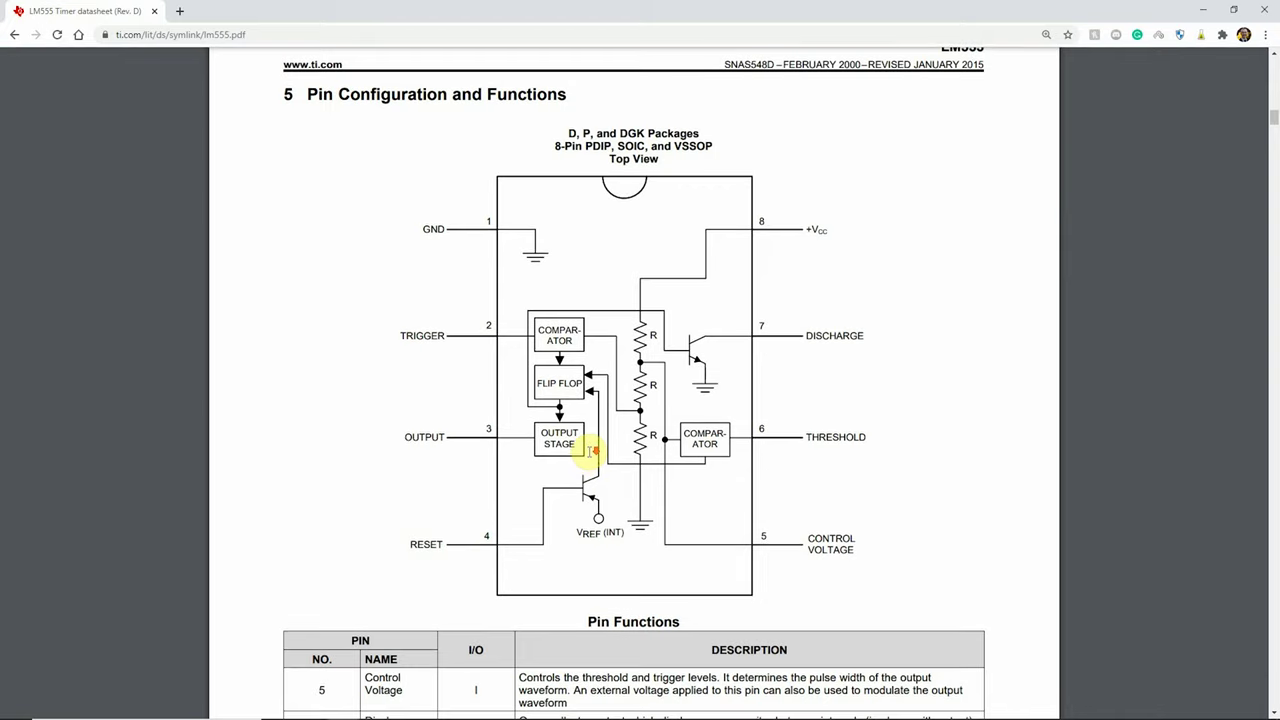
Step: Scroll the LM555 PDF past the pin diagram to section 7.4.2's Figure 14 Astable circuit
scroll(589, 452, "down", 5)
scroll(590, 440, "down", 3, "ctrl")
scroll(683, 455, "down", 3)
scroll(811, 423, "down", 5)
scroll(837, 429, "down", 5)
scroll(843, 429, "down", 5)
scroll(843, 422, "down", 5)
scroll(840, 423, "down", 4)
scroll(838, 423, "down", 5)
scroll(837, 423, "up", 6)
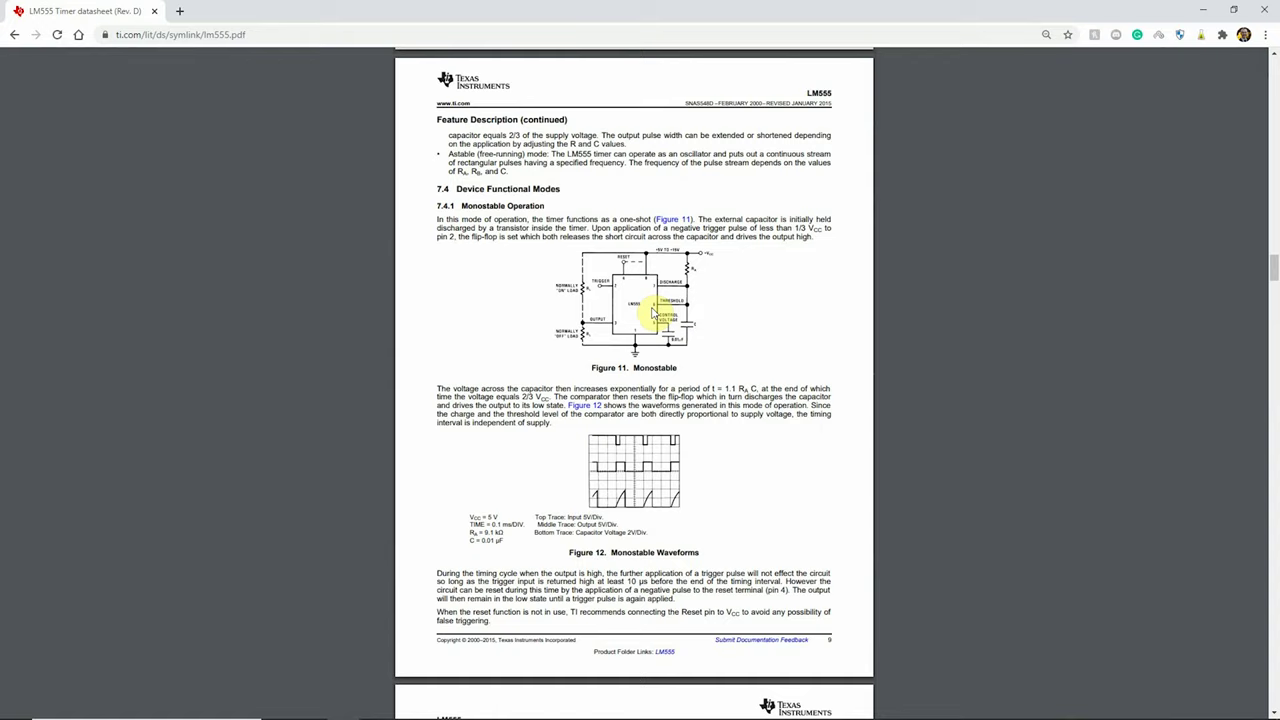
scroll(655, 340, "up", 1, "ctrl")
scroll(662, 400, "down", 3)
scroll(669, 445, "down", 1)
scroll(650, 460, "down", 3)
scroll(637, 471, "up", 1, "ctrl")
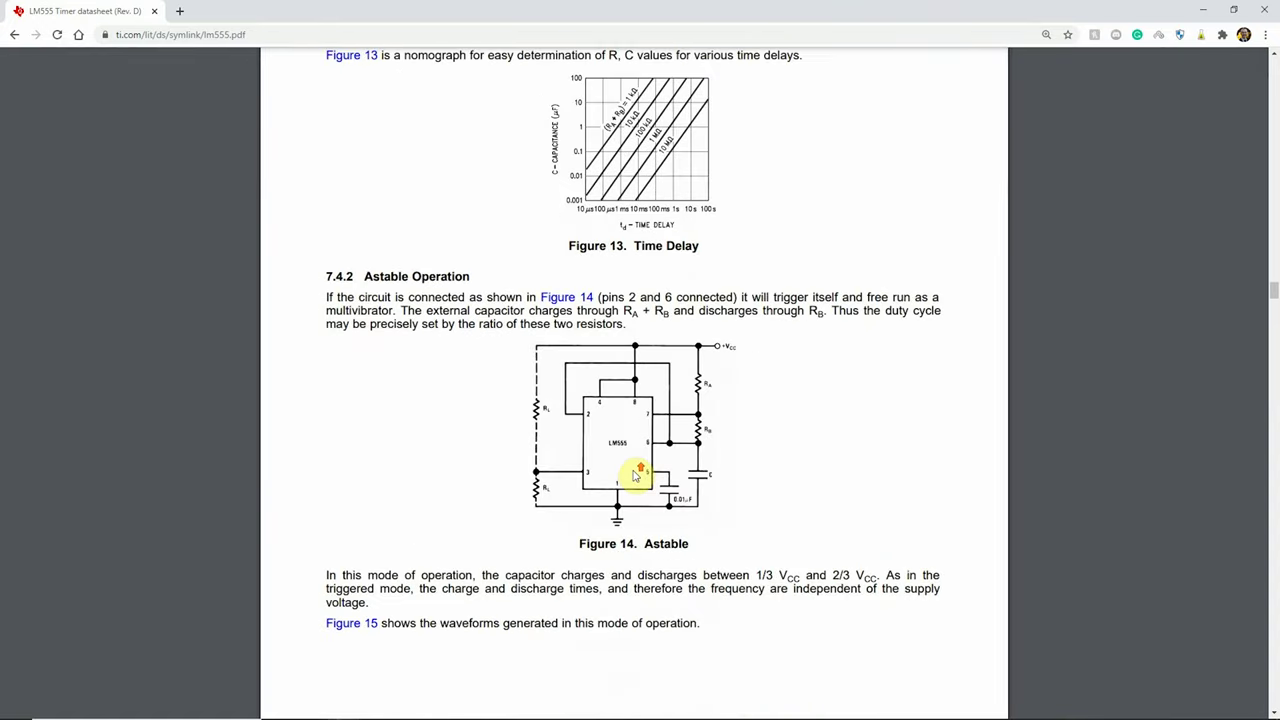
scroll(625, 458, "up", 2, "ctrl")
scroll(424, 429, "down", 1, "ctrl")
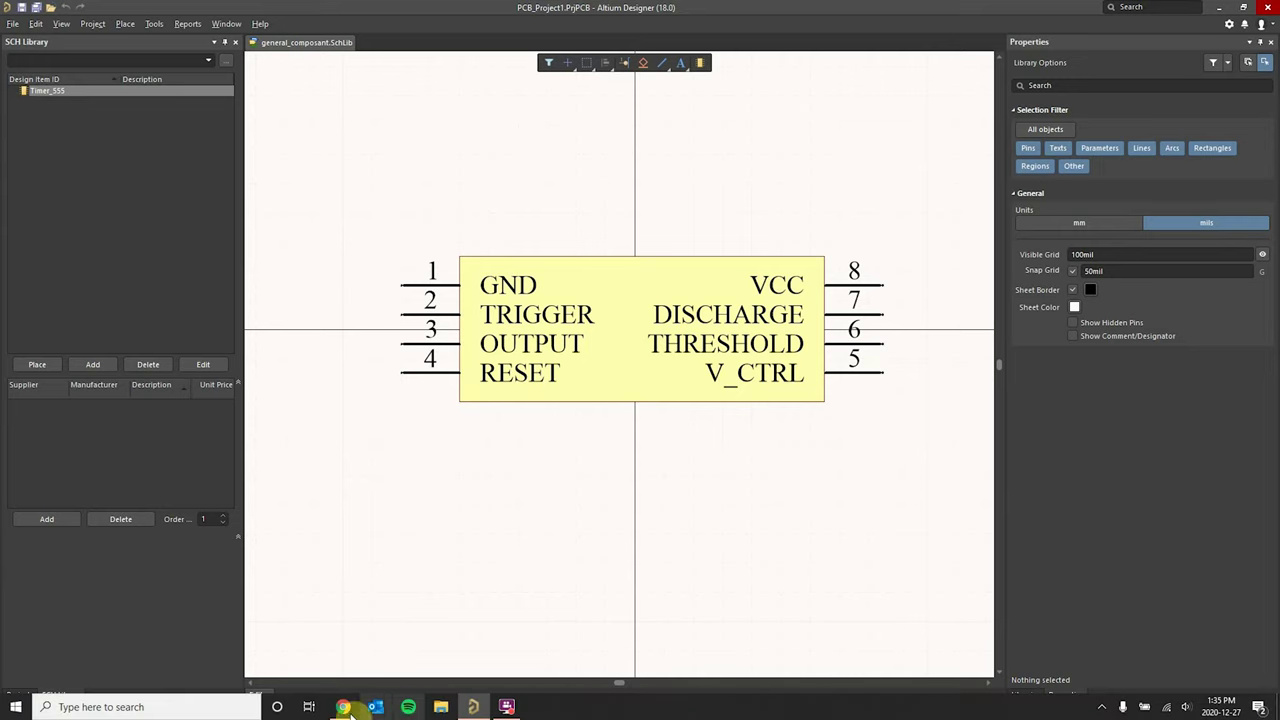
Step: Make the body 800mil tall and move OUTPUT pin 3 to the right edge under V_CTRL
left_click(348, 708)
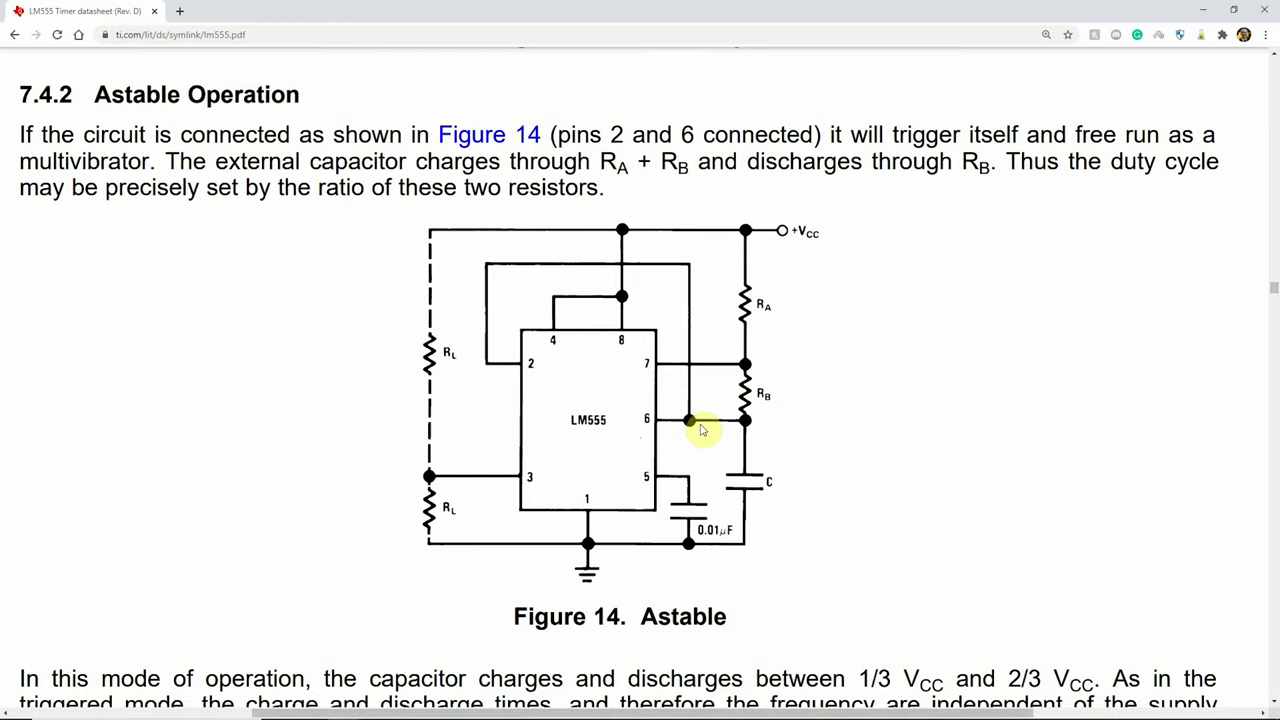
left_click(473, 707)
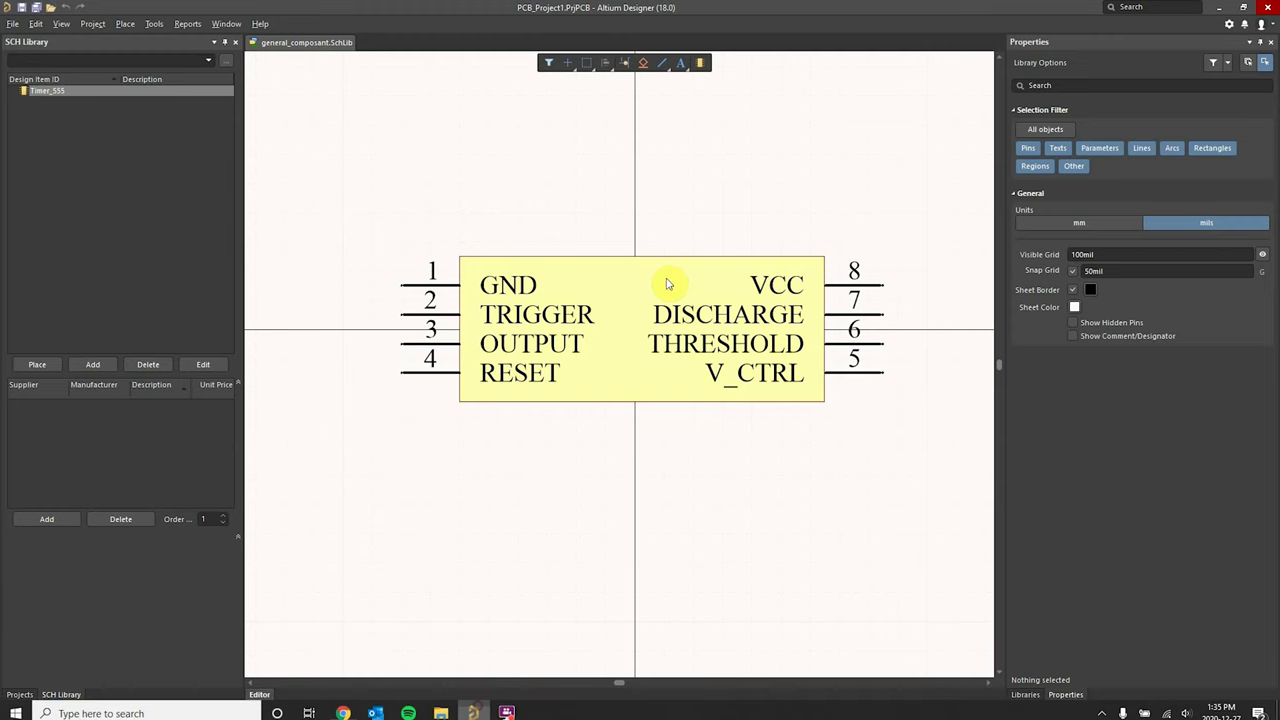
left_click_drag(698, 398, 700, 489)
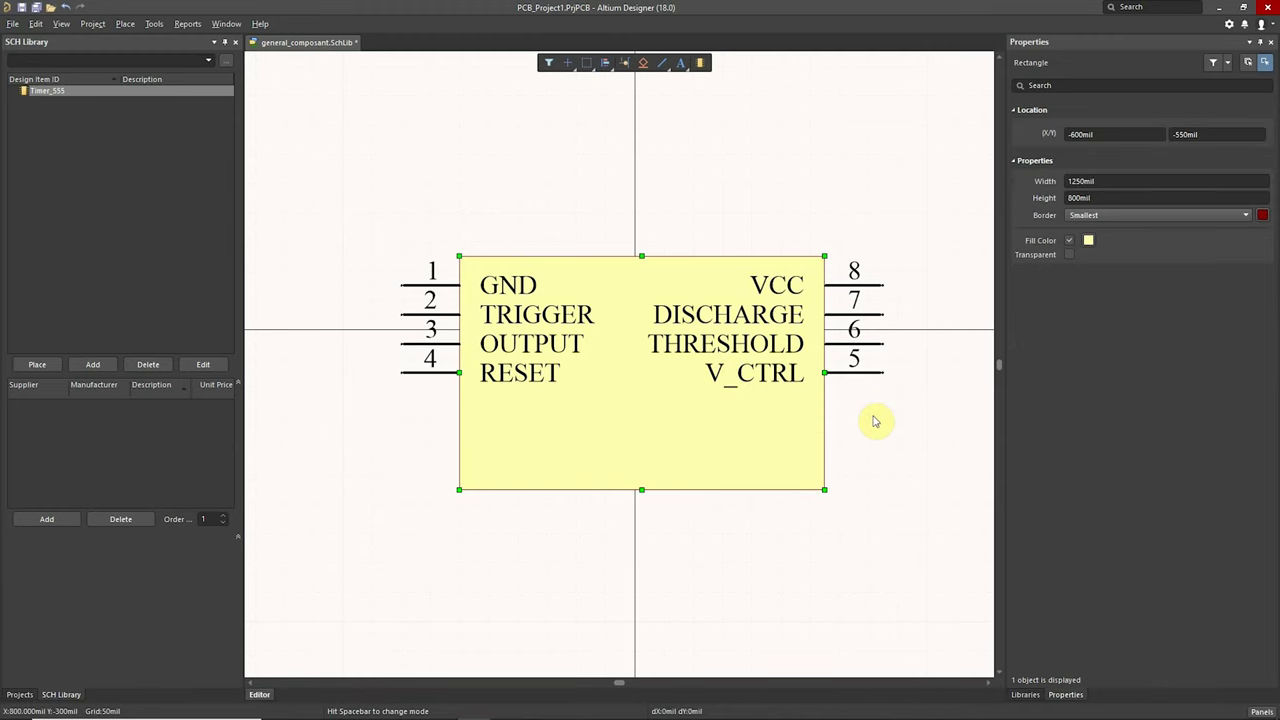
left_click(873, 408)
left_click_drag(415, 343, 685, 416)
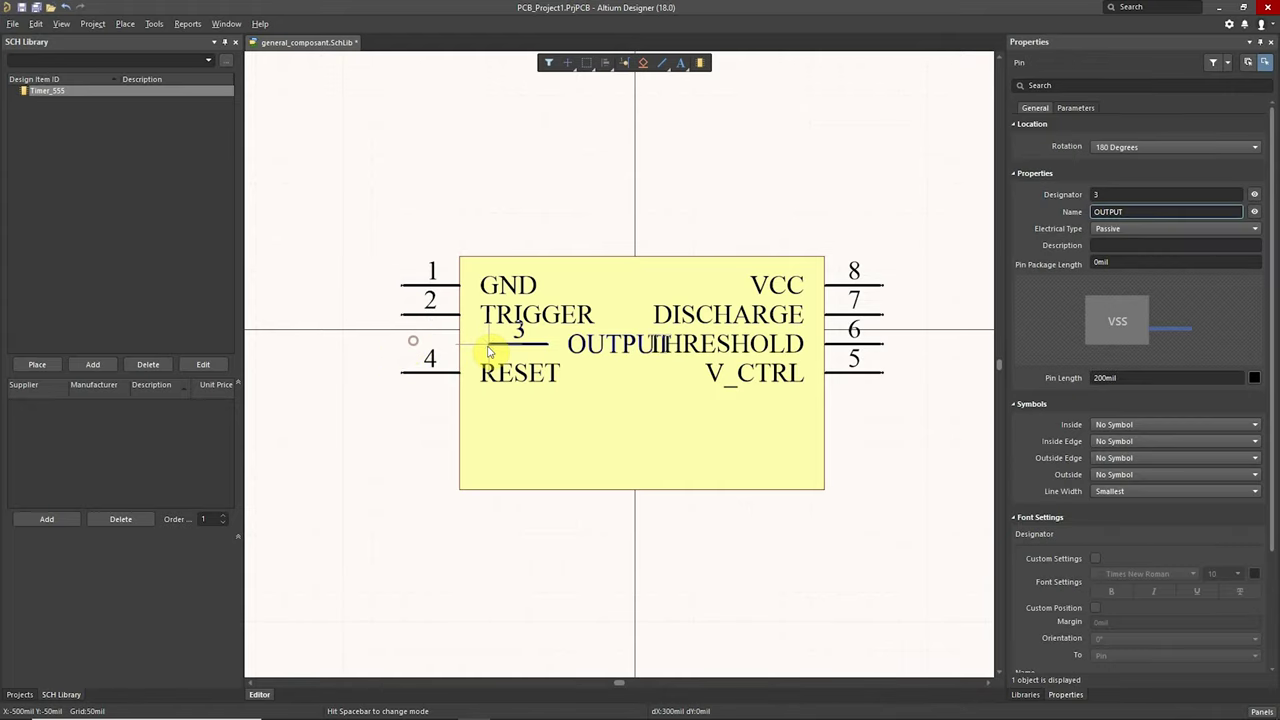
left_click(685, 416)
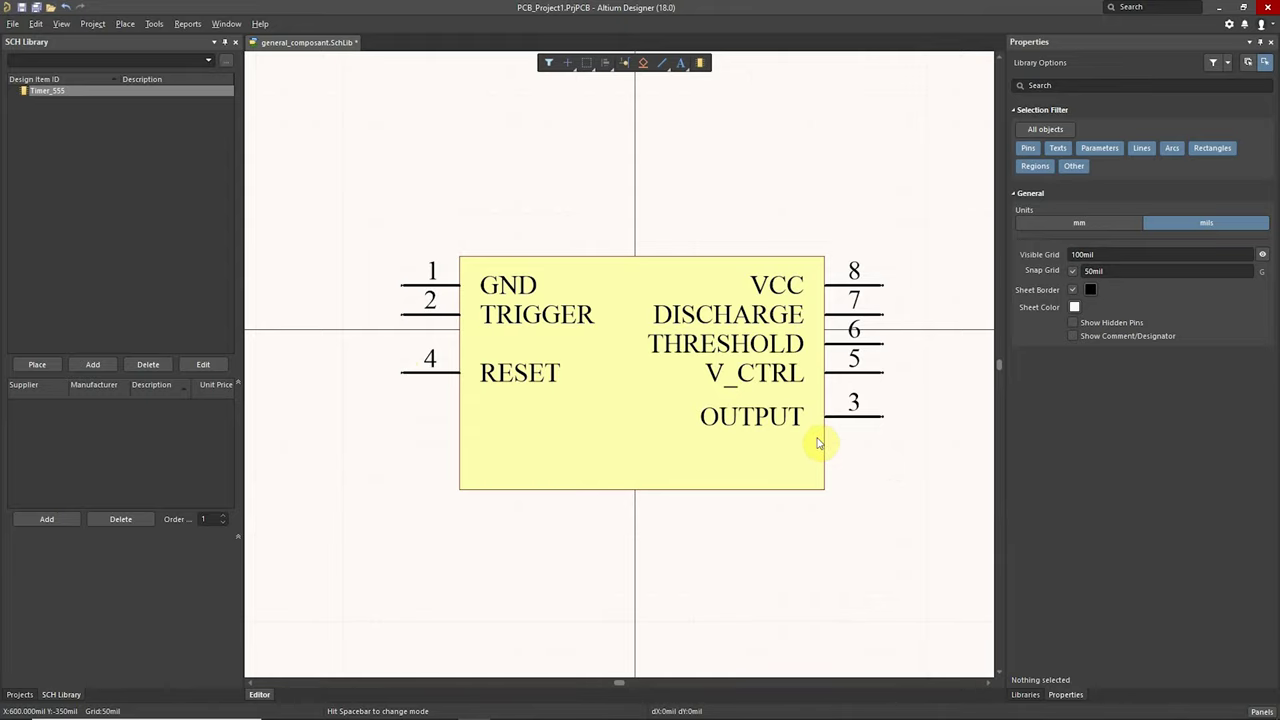
left_click_drag(884, 418, 878, 435)
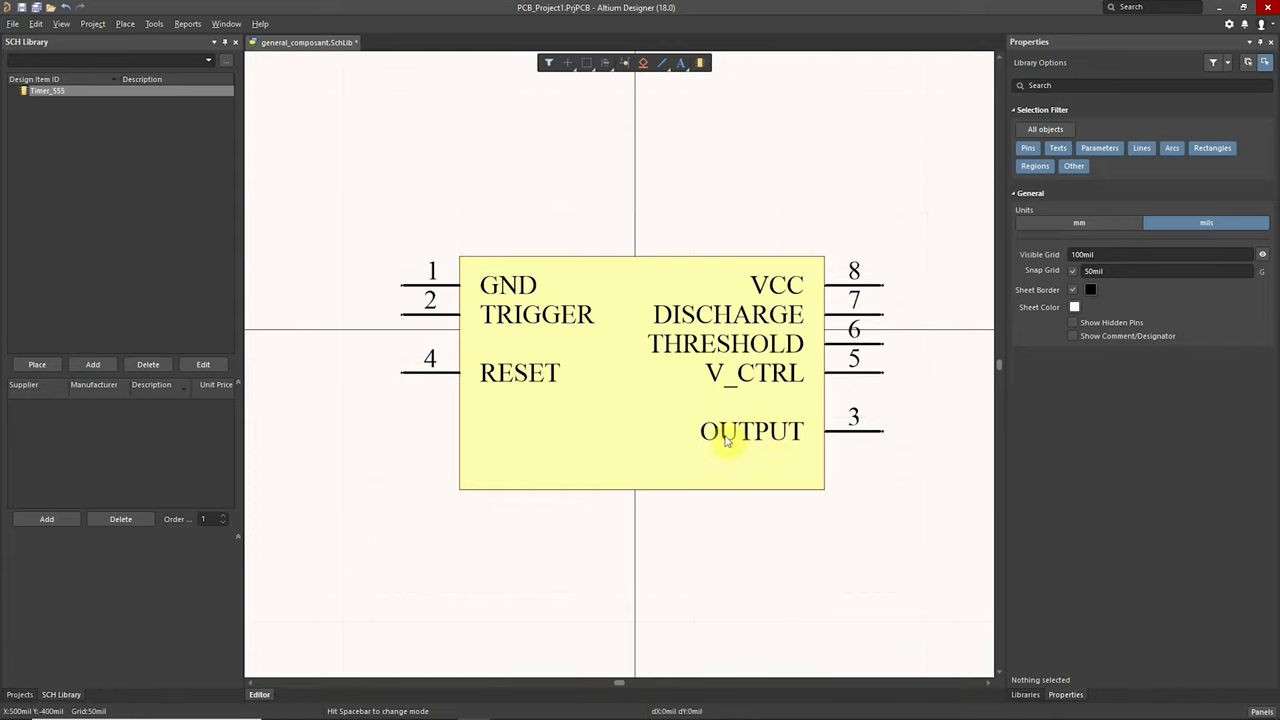
Step: Order the left-side pins VCC, RESET, TRIGGER, GND, rotating VCC pin 8 to face left
left_click_drag(443, 376, 392, 374)
left_click_drag(408, 286, 401, 470)
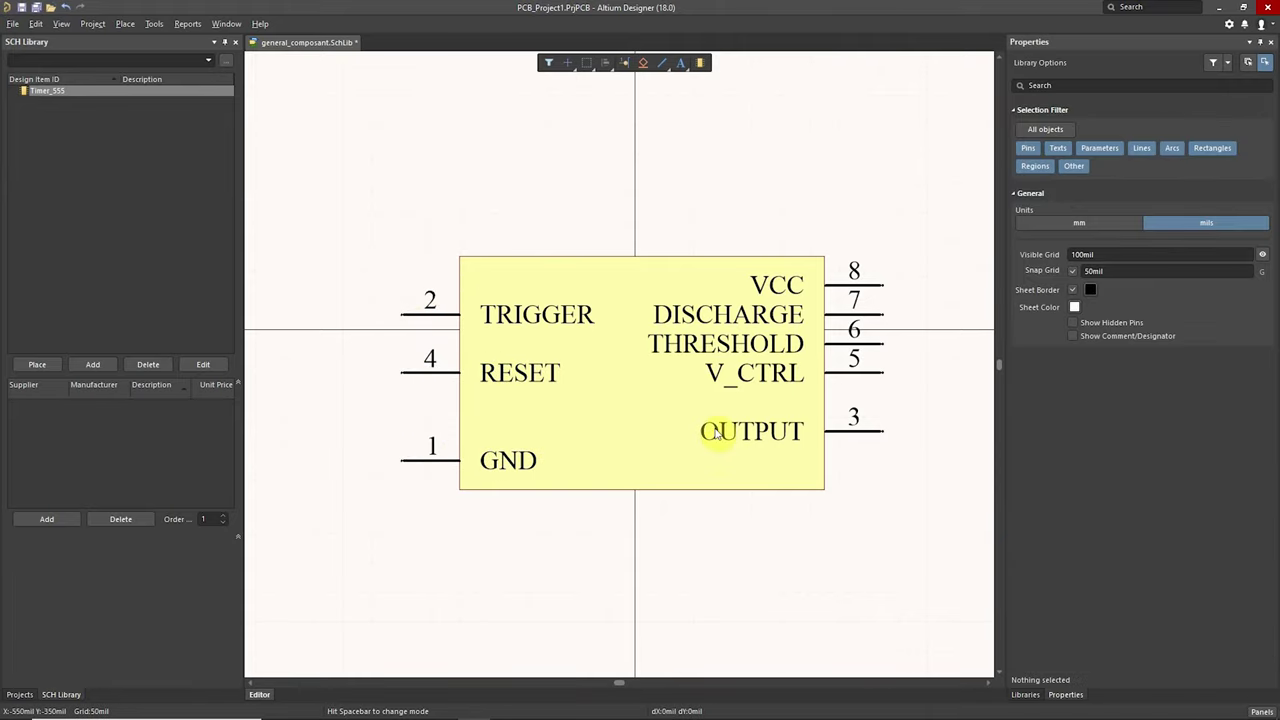
left_click_drag(840, 285, 400, 285)
key("space")
key("space")
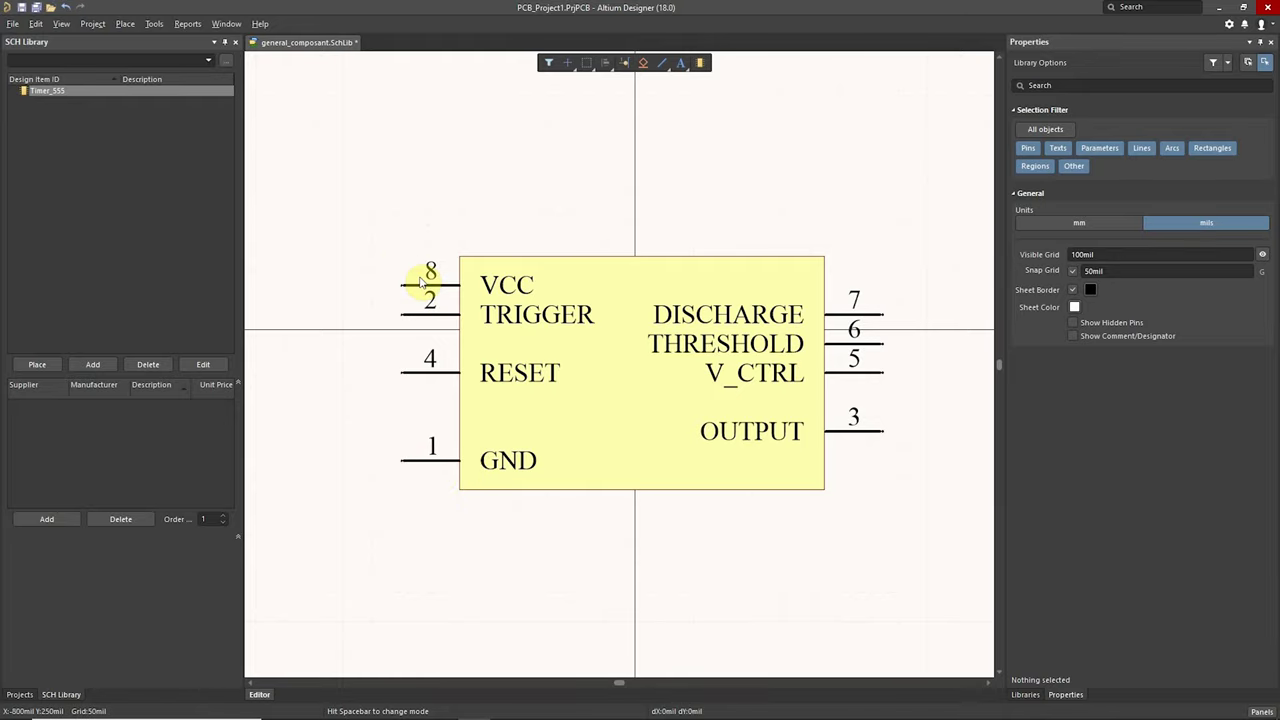
left_click_drag(409, 286, 409, 425)
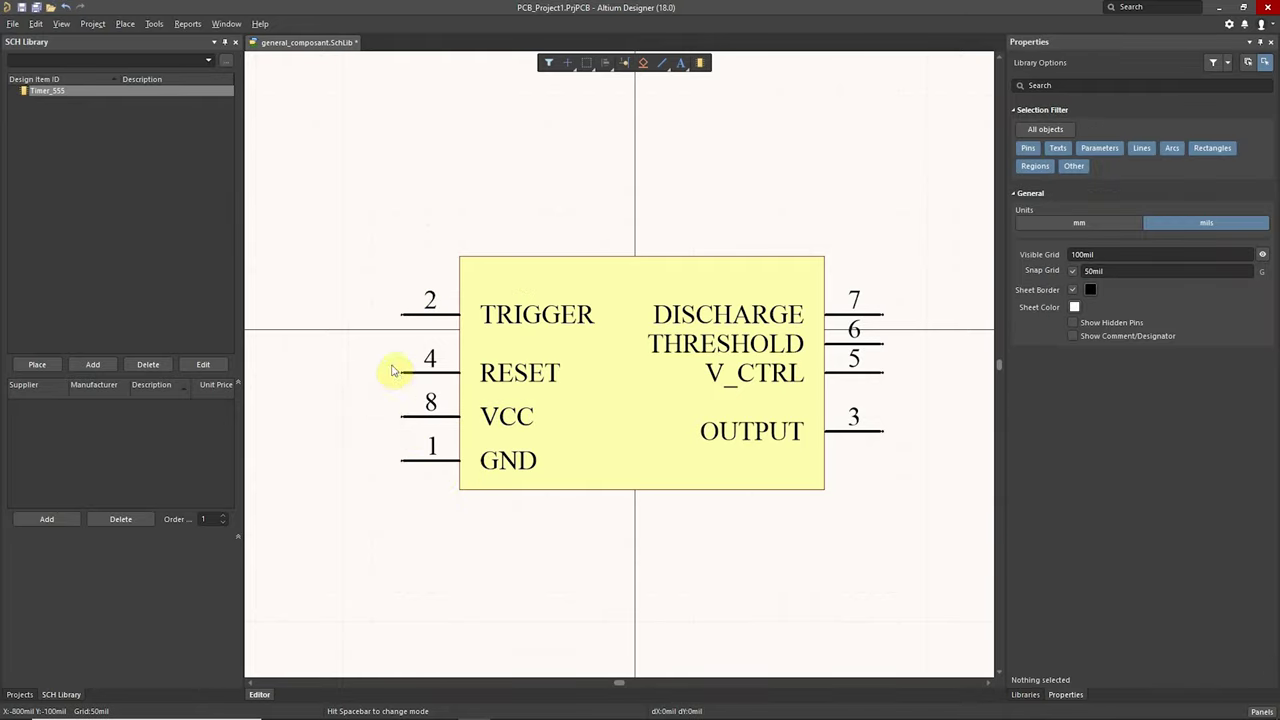
left_click_drag(405, 418, 402, 287)
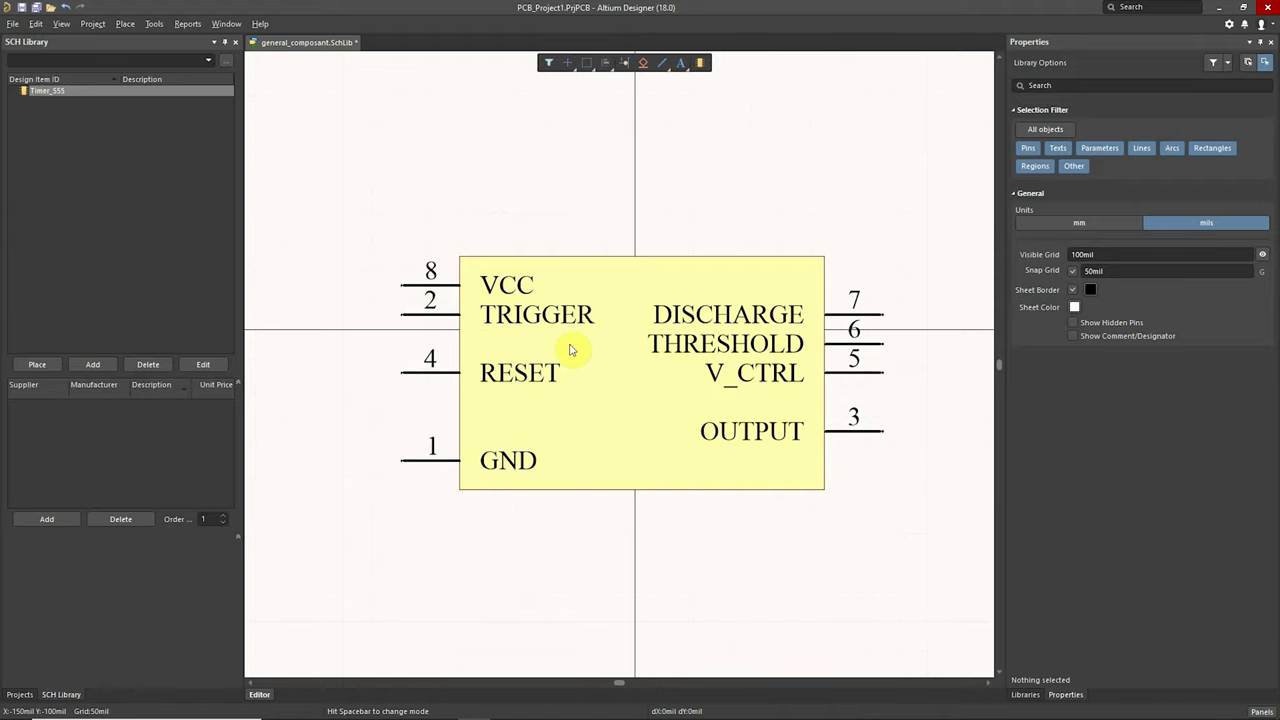
left_click_drag(452, 318, 402, 402)
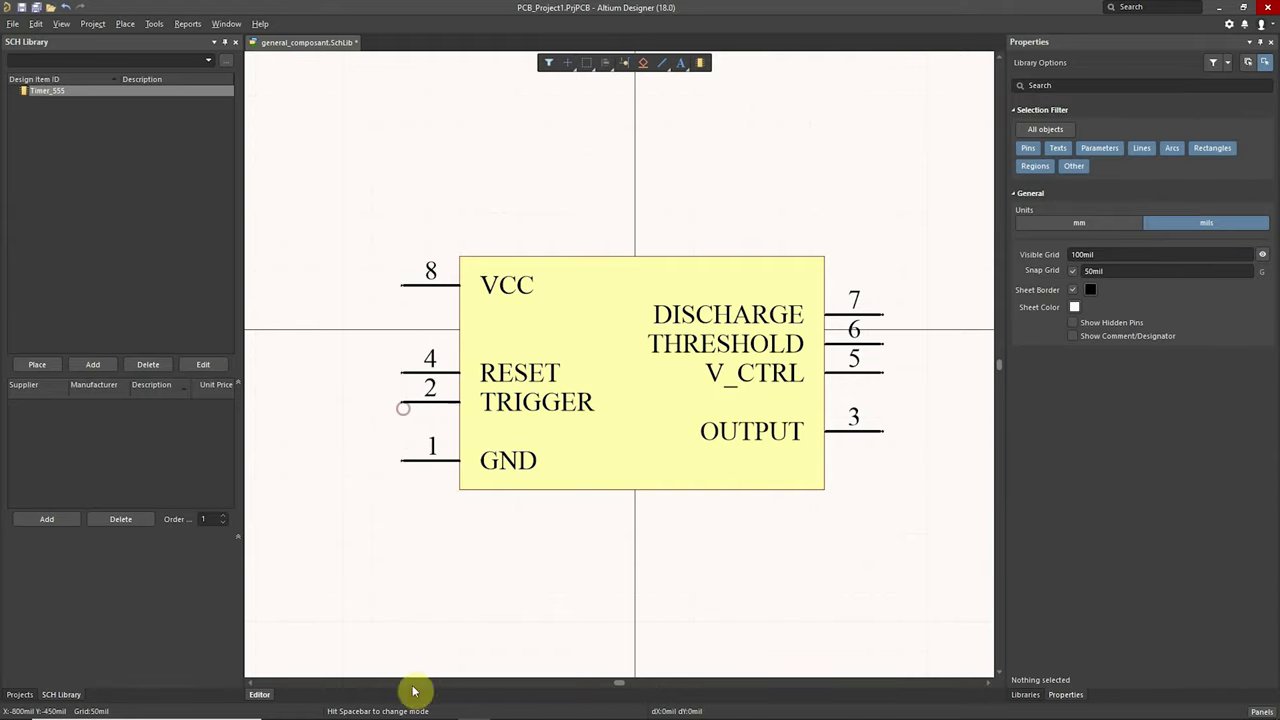
left_click(343, 707)
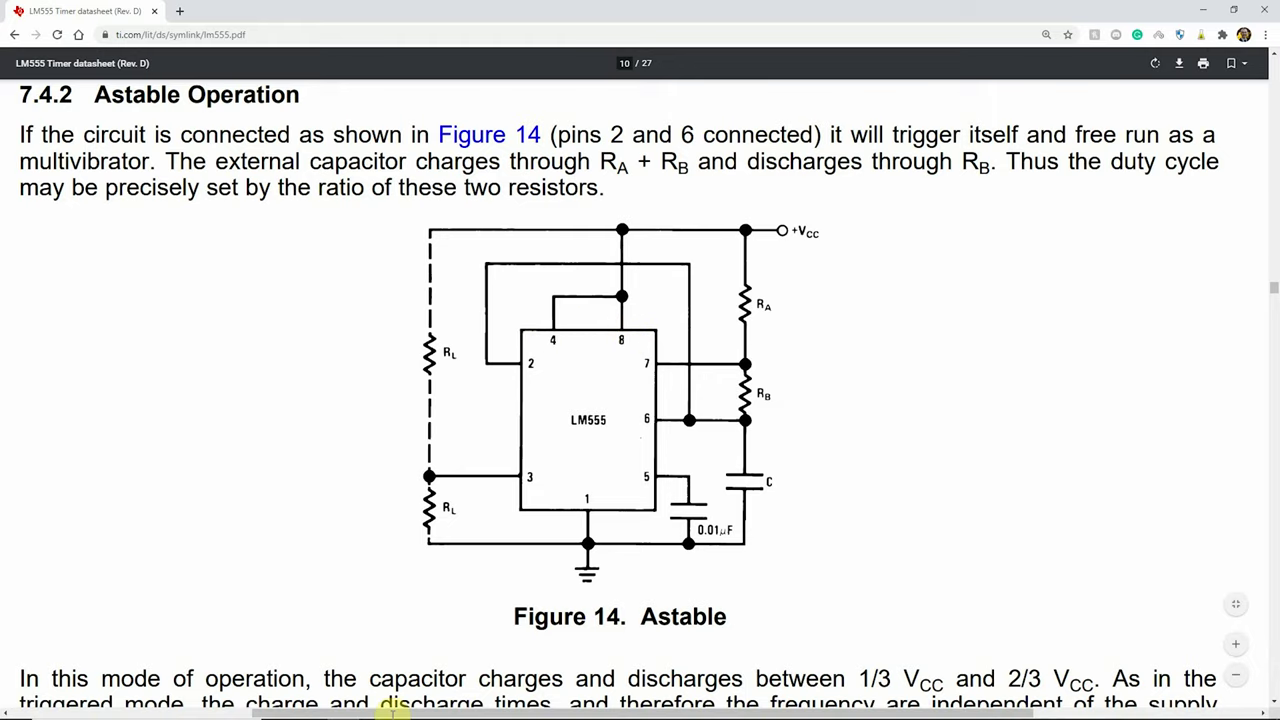
Step: Move RESET pin 4 up directly under VCC pin 8, checking against Figure 14
left_click(472, 705)
left_click_drag(428, 372, 407, 321)
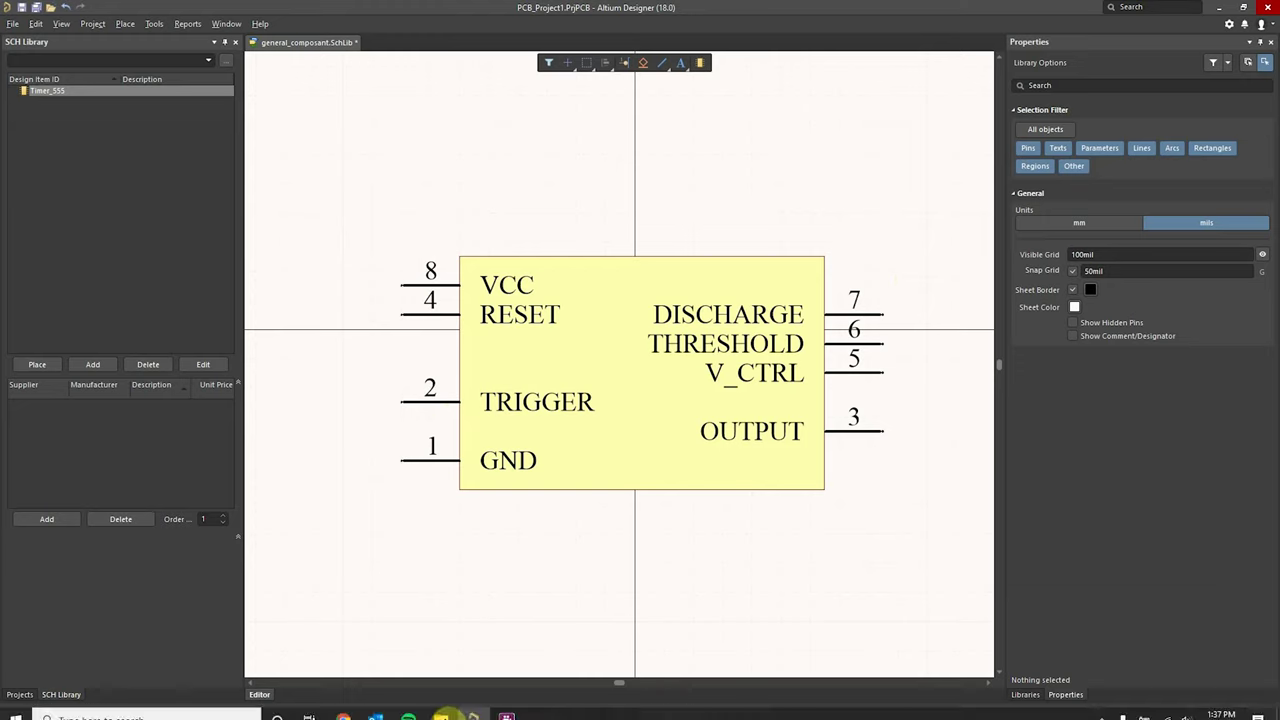
left_click(343, 706)
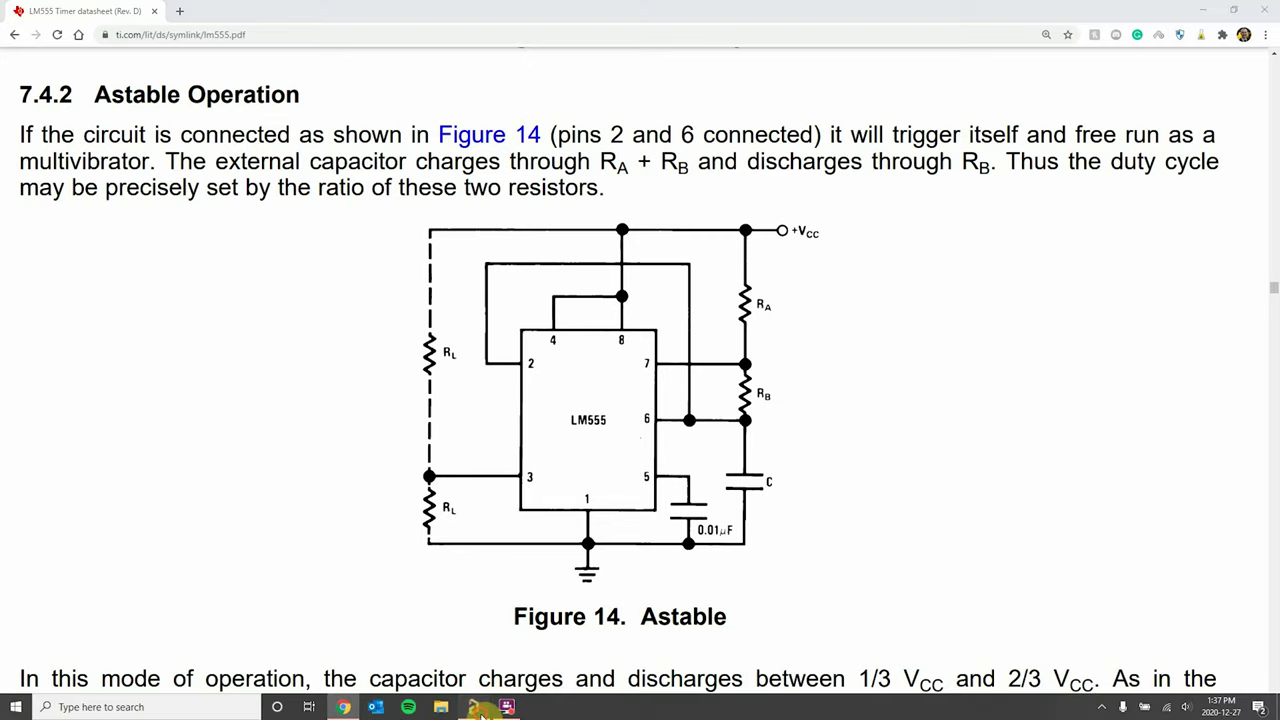
left_click(507, 707)
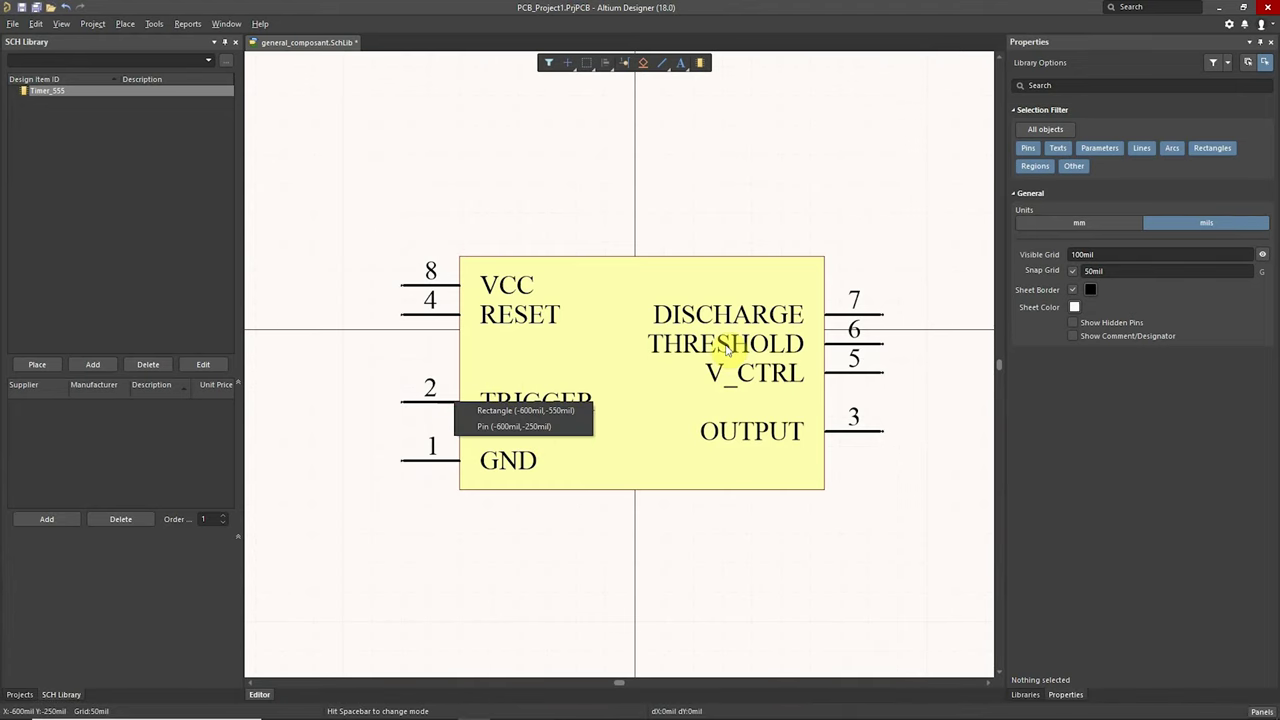
Step: Move V_CTRL pin 5 to the left below RESET and TRIGGER pin 2 below THRESHOLD
mouse_move(450, 405)
left_mouse_down()
mouse_move(425, 388)
mouse_move(875, 288)
left_mouse_up()
key("space")
key("space")
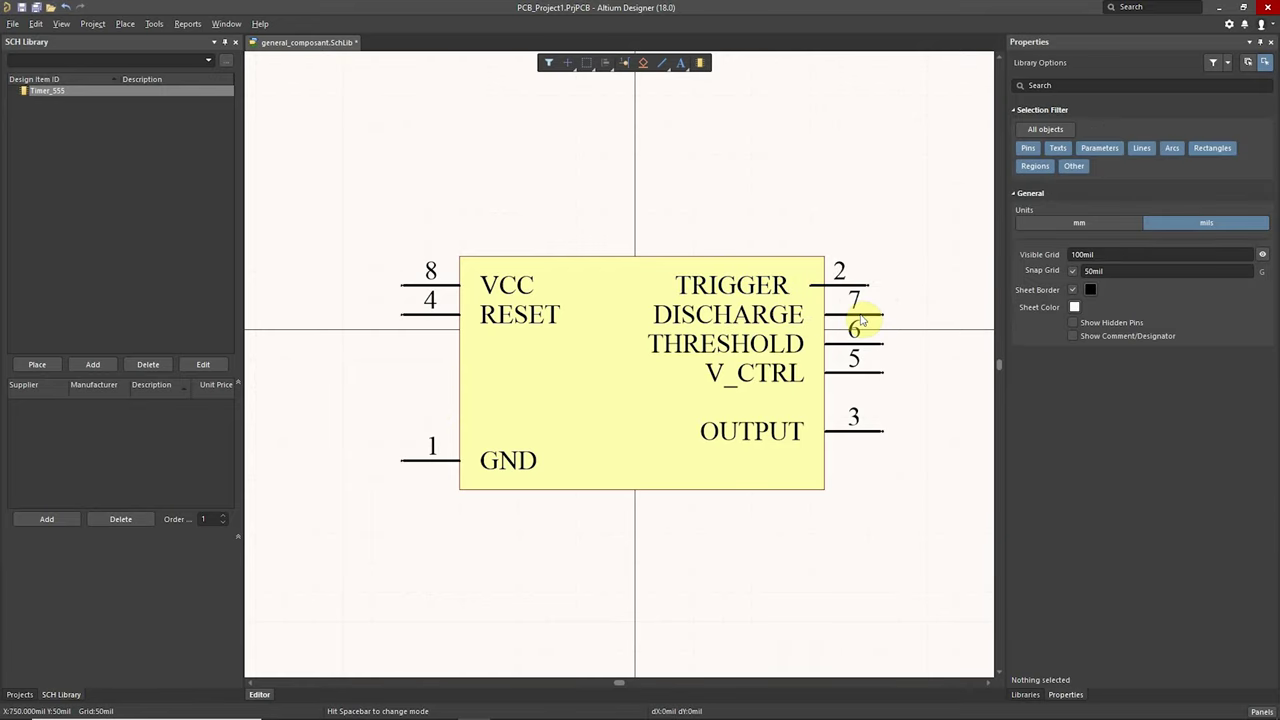
mouse_move(860, 371)
left_mouse_down()
mouse_move(402, 399)
mouse_move(402, 387)
left_mouse_up()
key("space")
key("space")
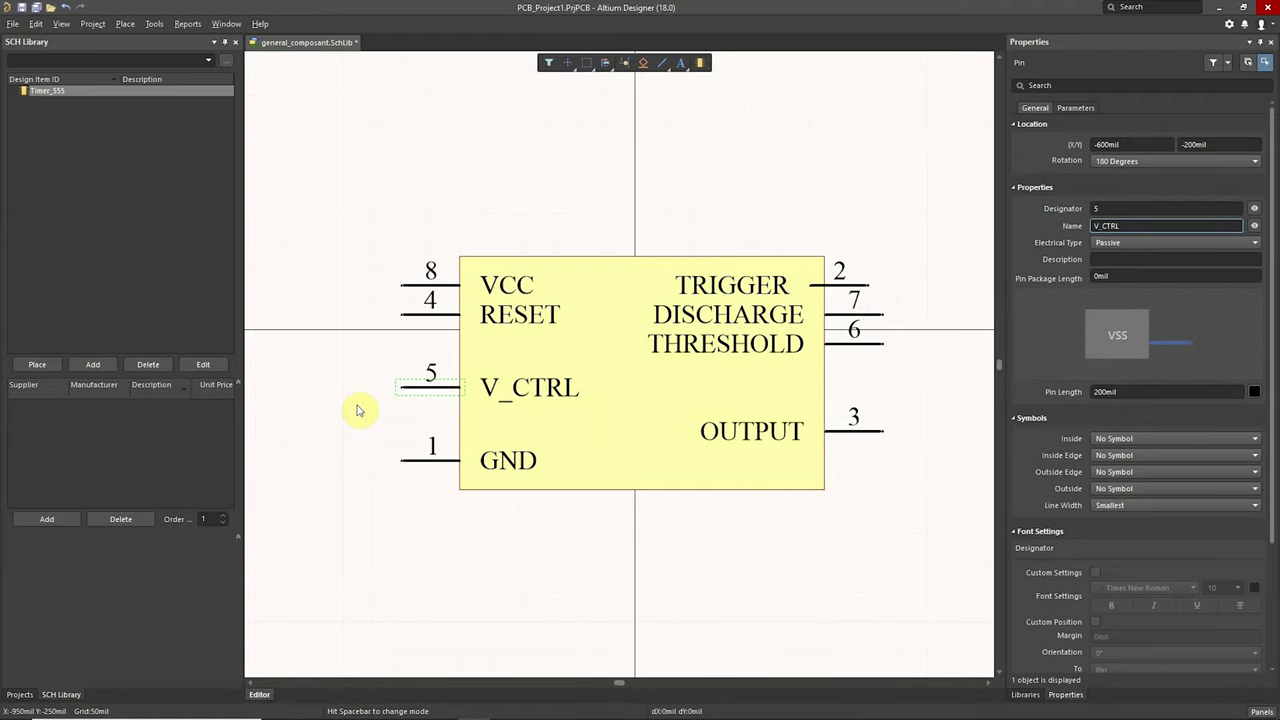
left_click_drag(405, 386, 400, 372)
left_click(383, 397)
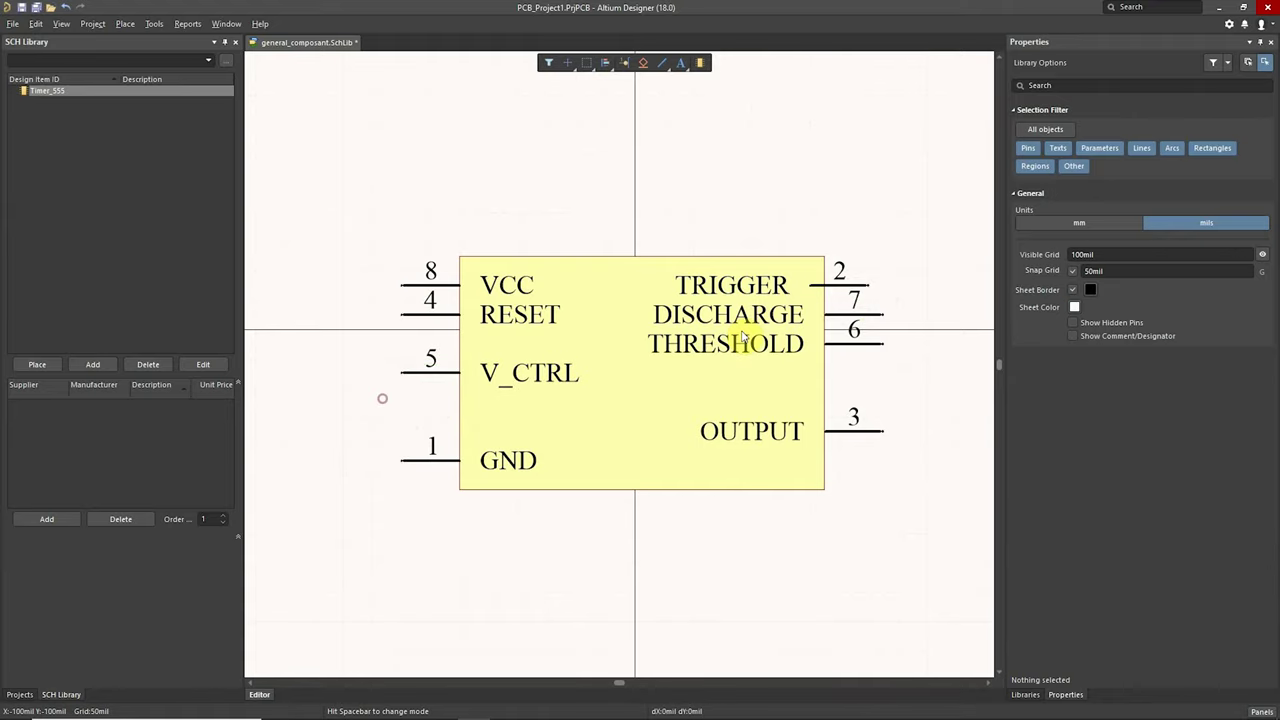
left_click_drag(850, 287, 884, 372)
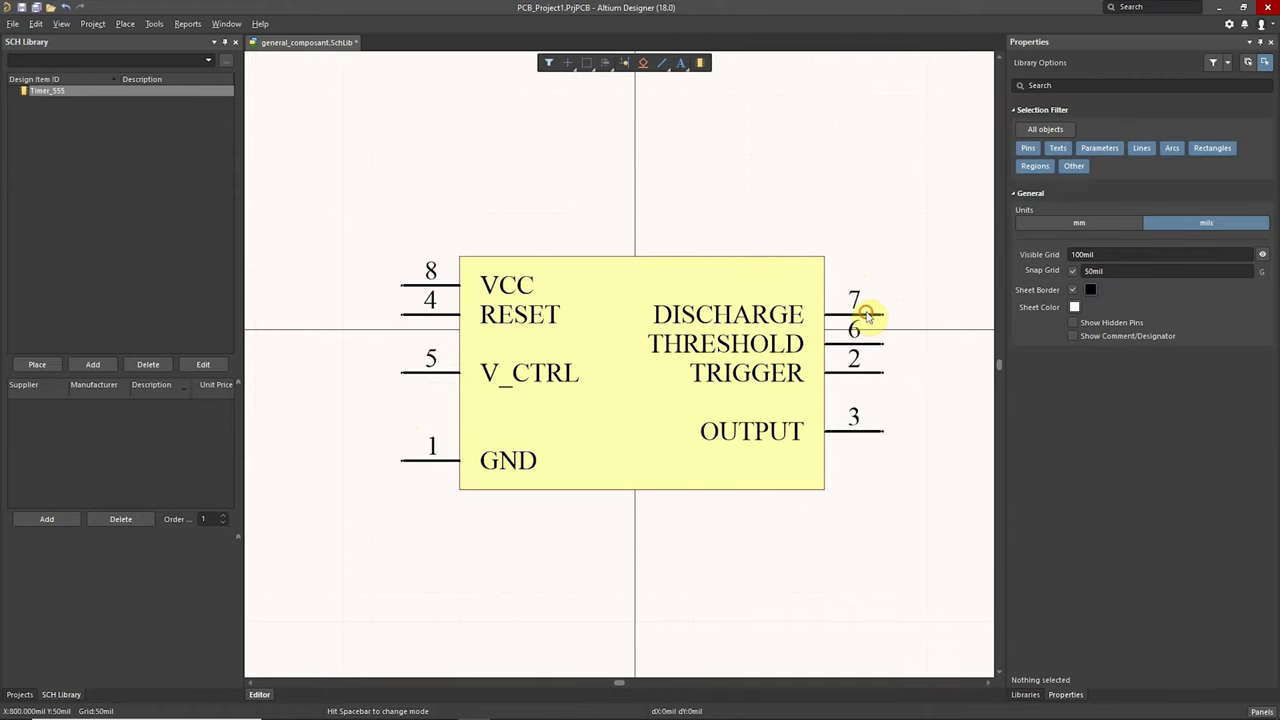
Step: Raise DISCHARGE pin 7 level with VCC, realign pins 6 and 2, keeping the body's original size
left_click_drag(871, 314, 884, 285)
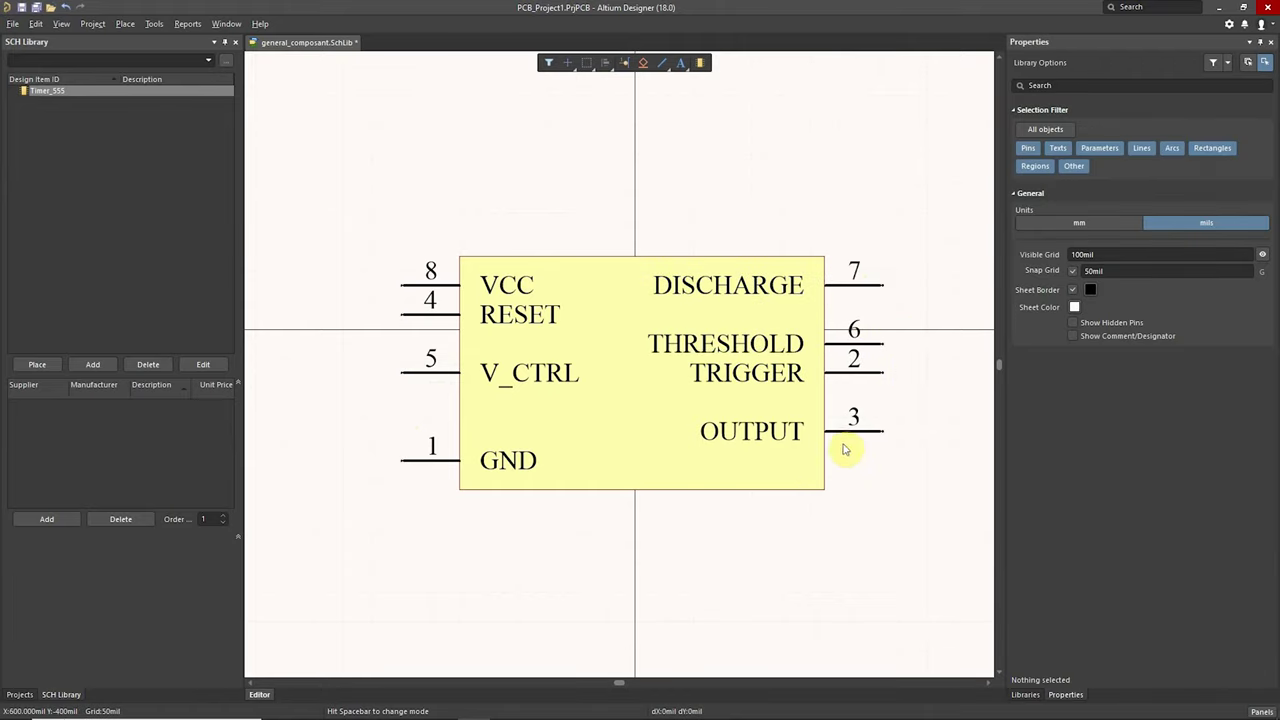
left_click_drag(903, 318, 843, 404)
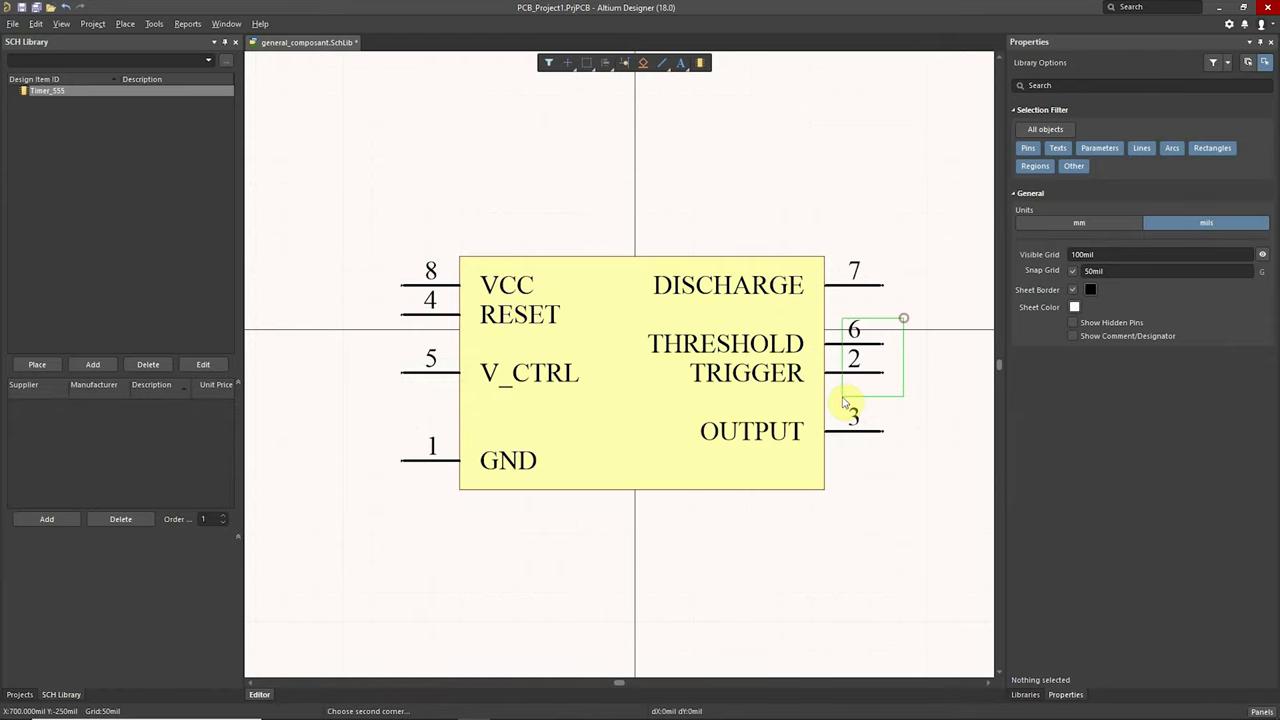
mouse_move(849, 349)
left_mouse_down()
mouse_move(882, 383)
mouse_move(884, 368)
left_mouse_up()
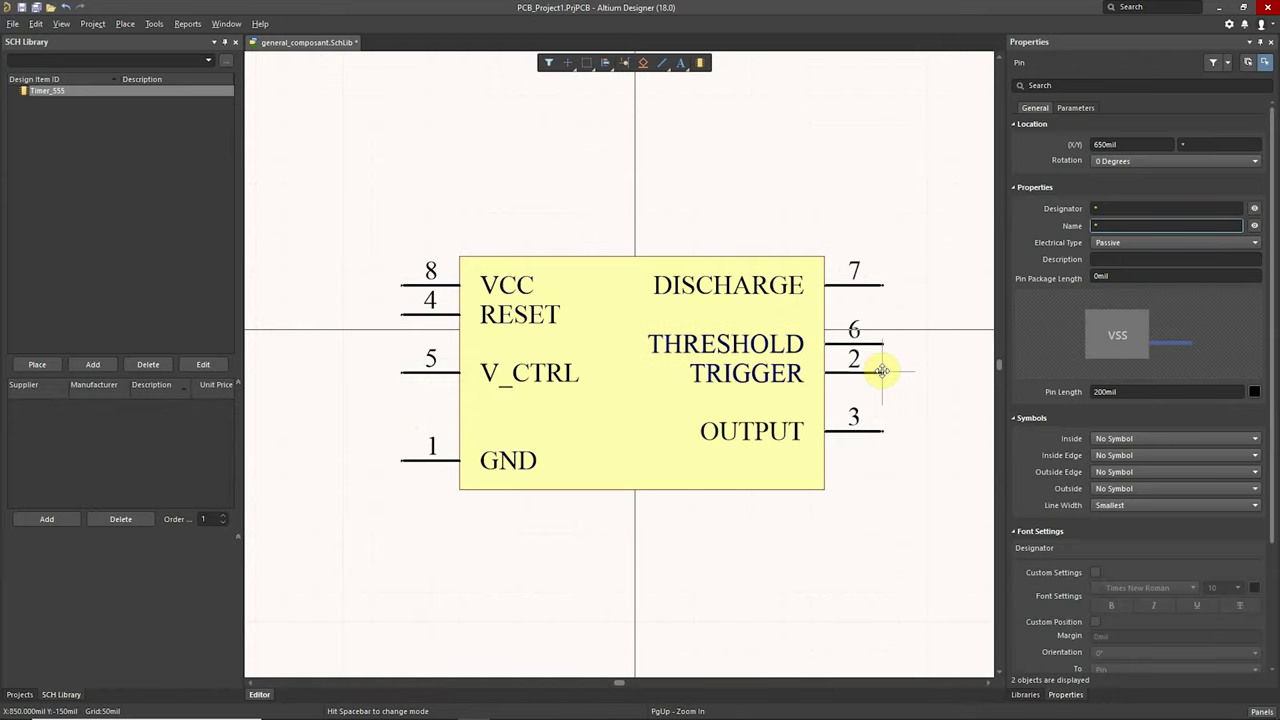
left_click(897, 378)
left_click(677, 444)
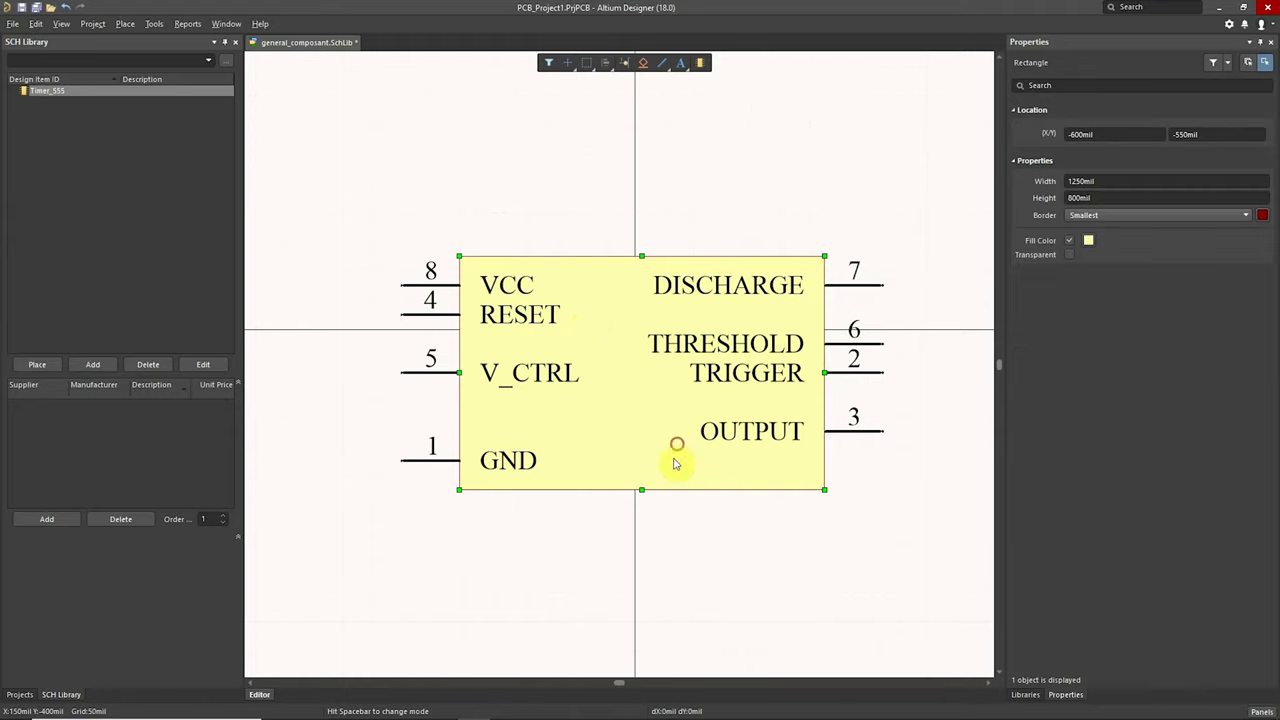
left_click_drag(825, 489, 825, 620)
left_click(884, 475)
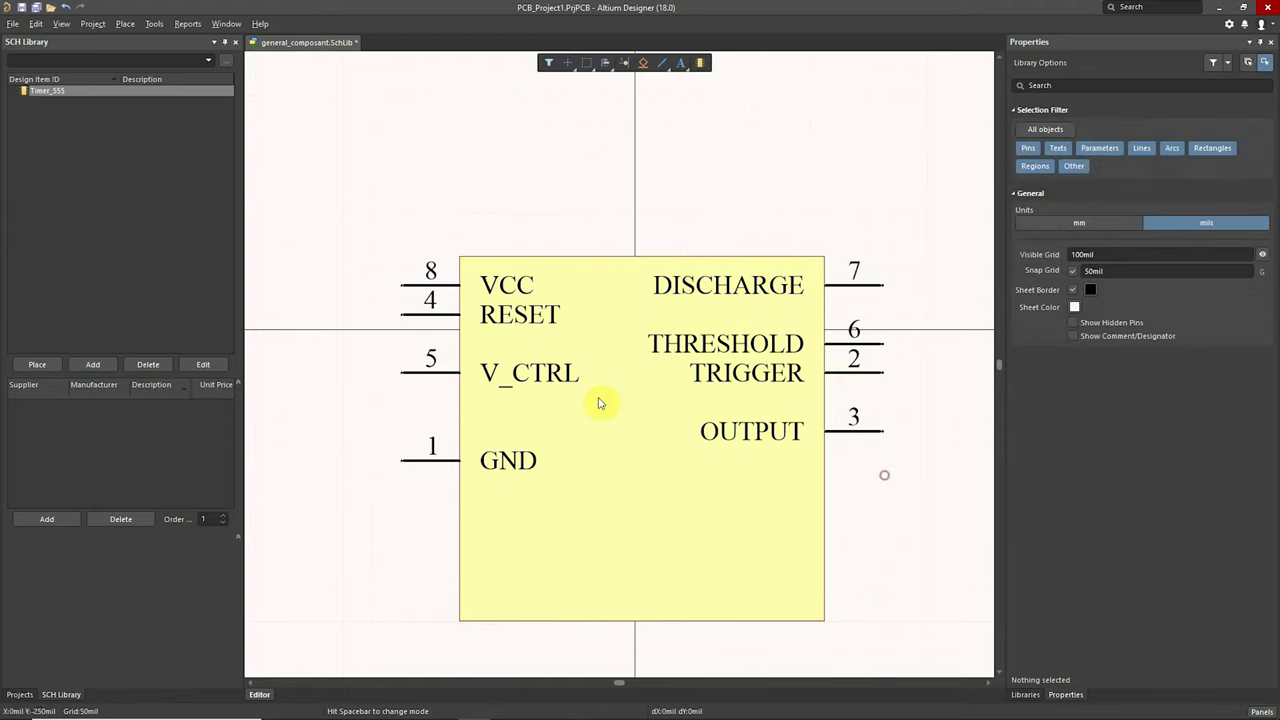
left_click(708, 495)
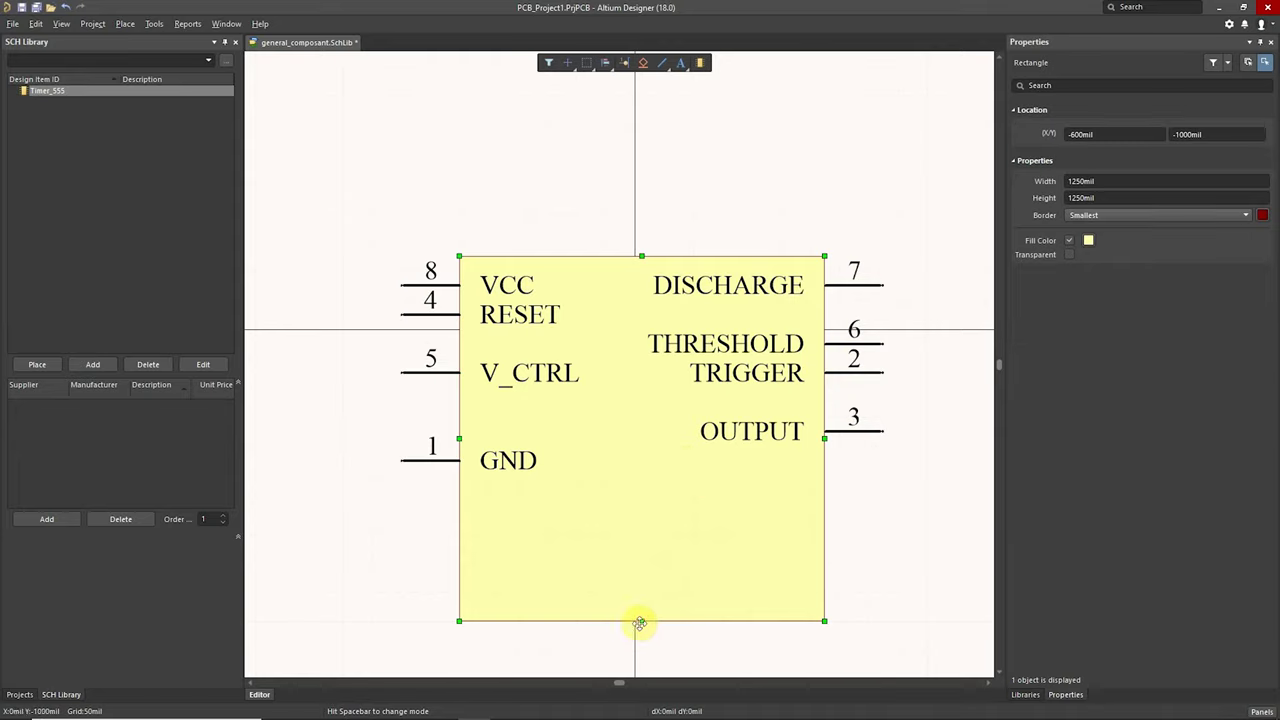
left_click_drag(643, 621, 640, 489)
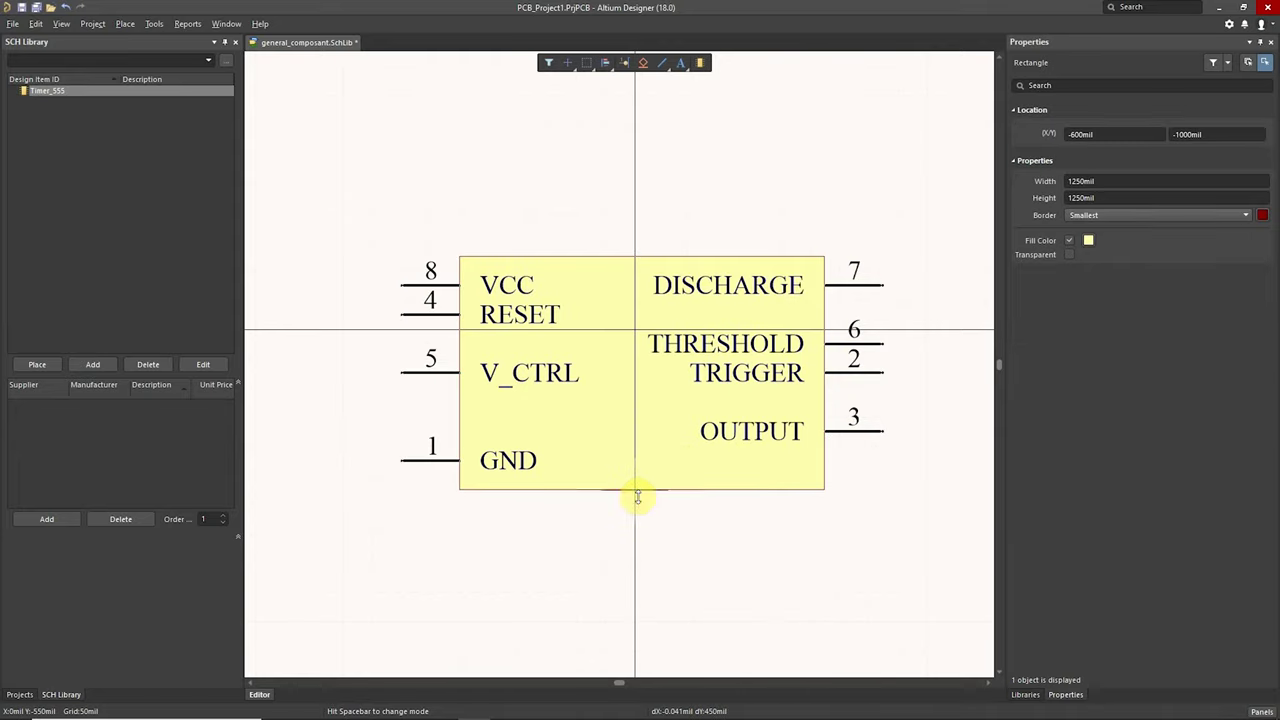
left_click(637, 517)
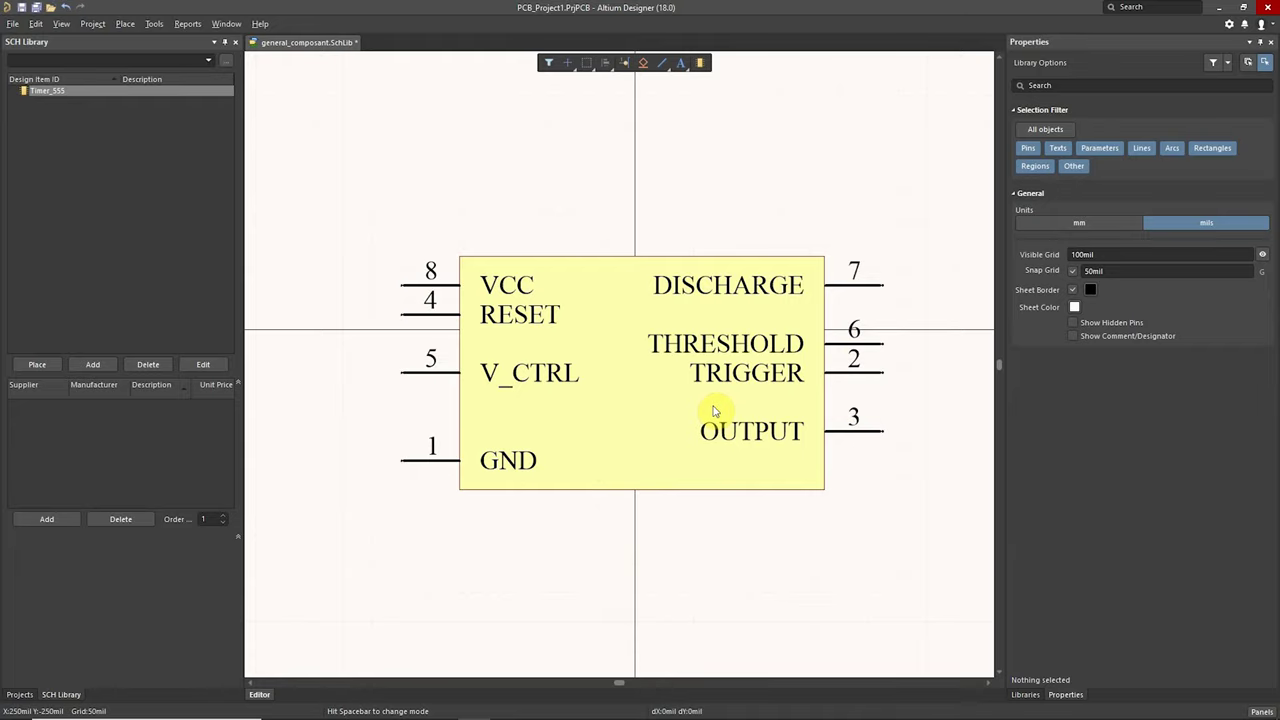
key("ctrl+Page_Down")
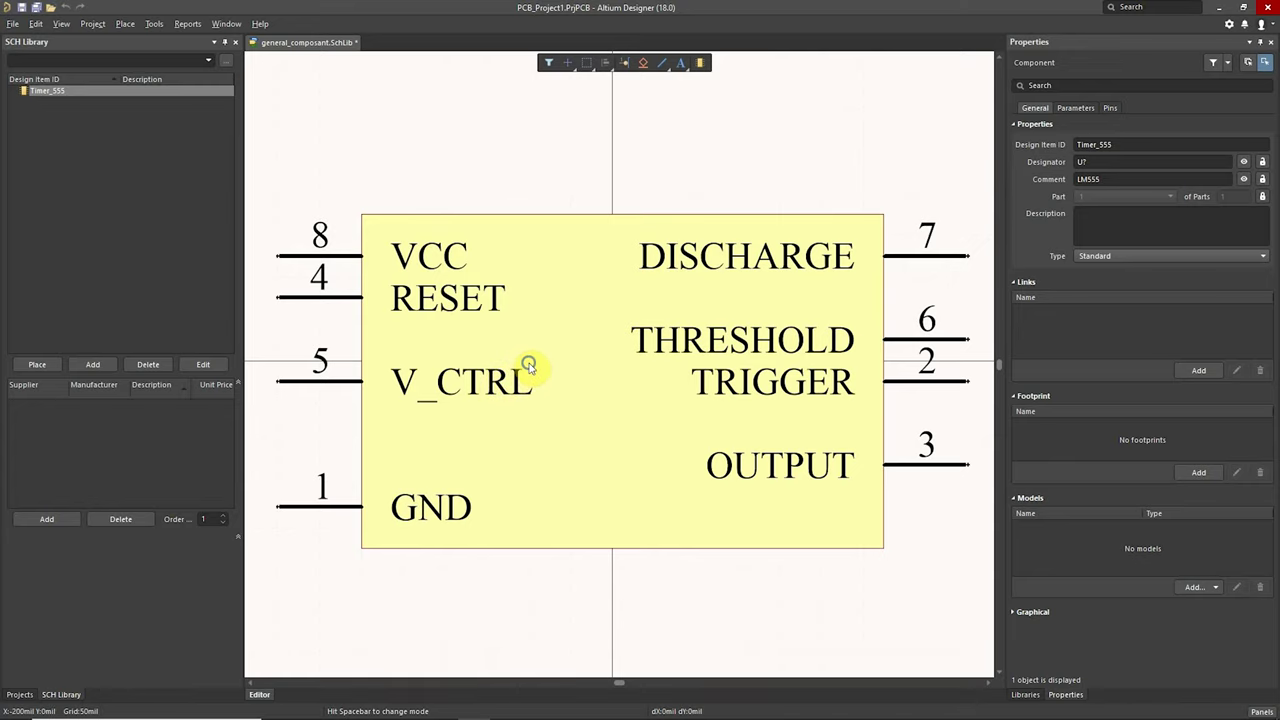
Step: Select Timer_555's Description field, narrow the Design Item ID column, and switch to the LM555 datasheet
scroll(530, 362, "down", 1)
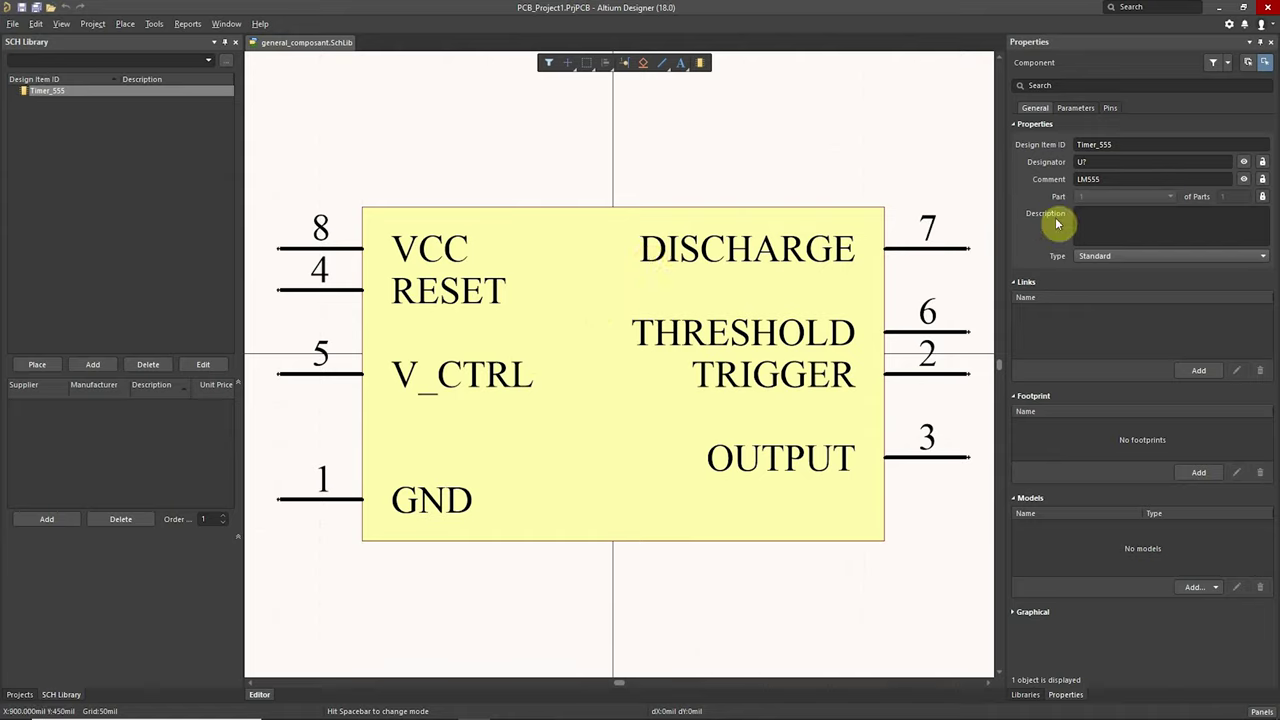
left_click(1087, 225)
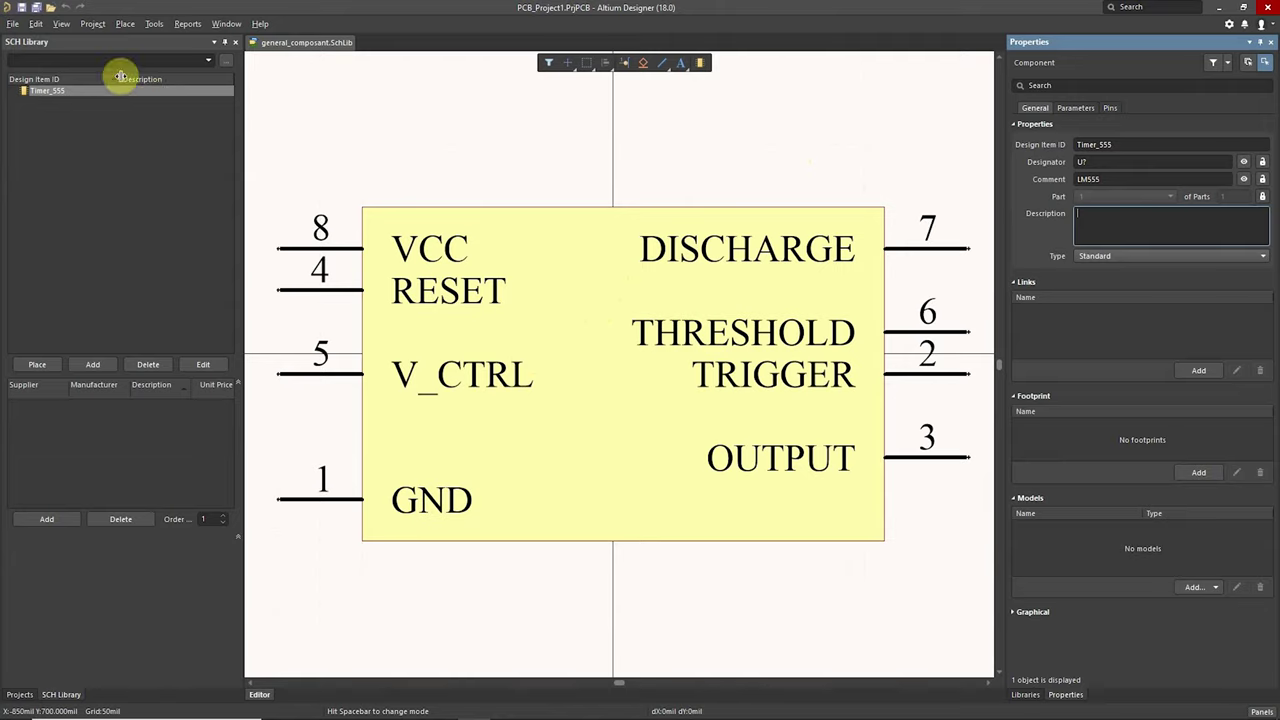
left_click_drag(117, 79, 93, 79)
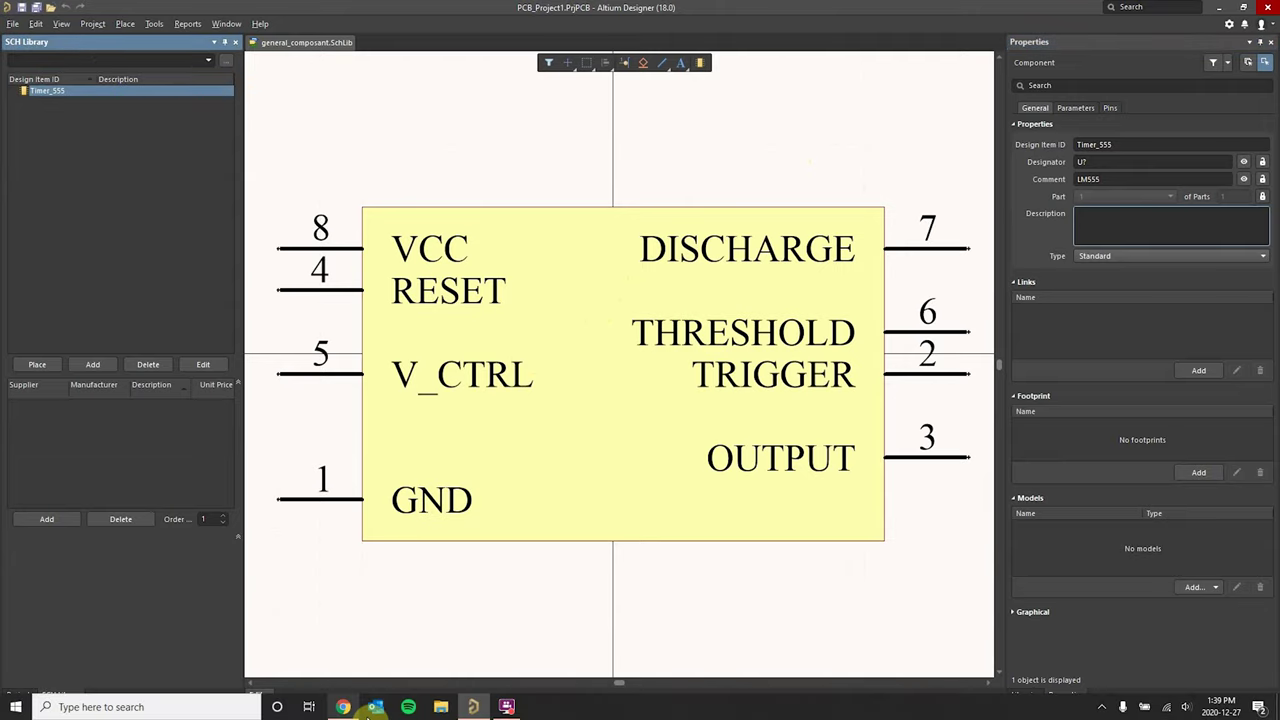
left_click(344, 710)
scroll(1047, 309, "up", 5)
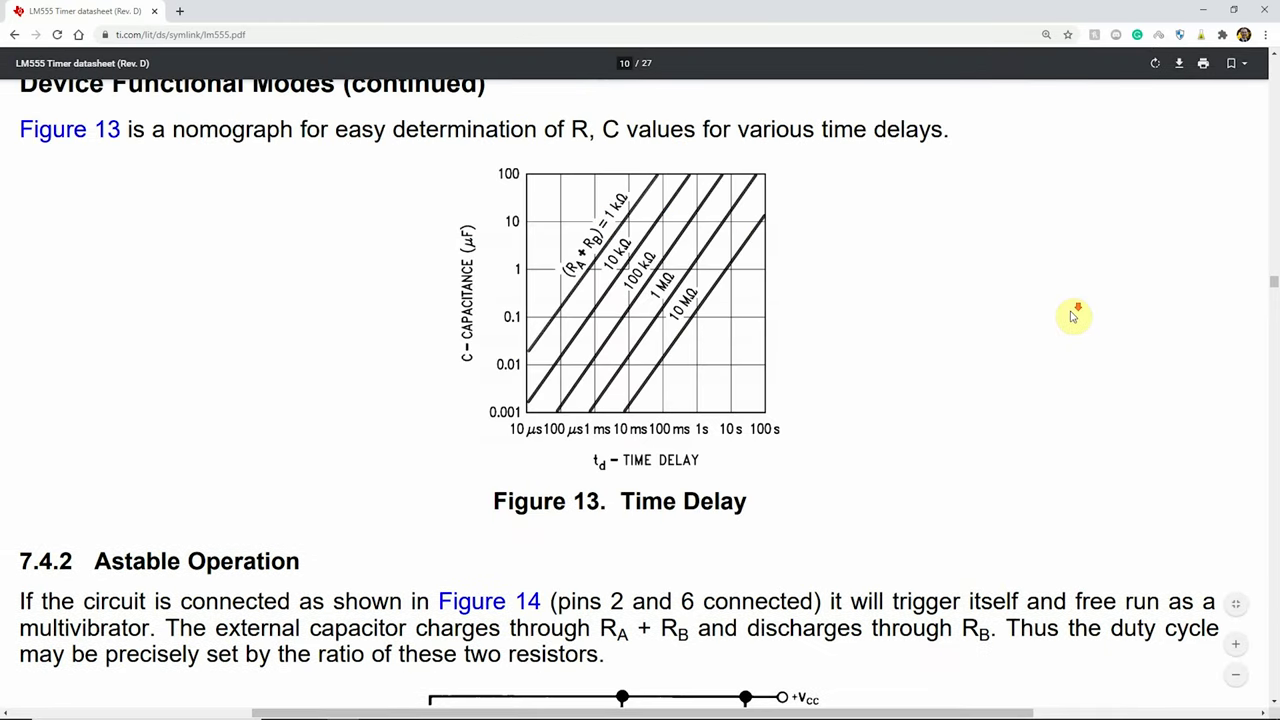
Step: Go to page 1 of the LM555 PDF and copy its opening description sentence
scroll(1071, 314, "down", 2, "ctrl")
left_click_drag(1273, 285, 1273, 62)
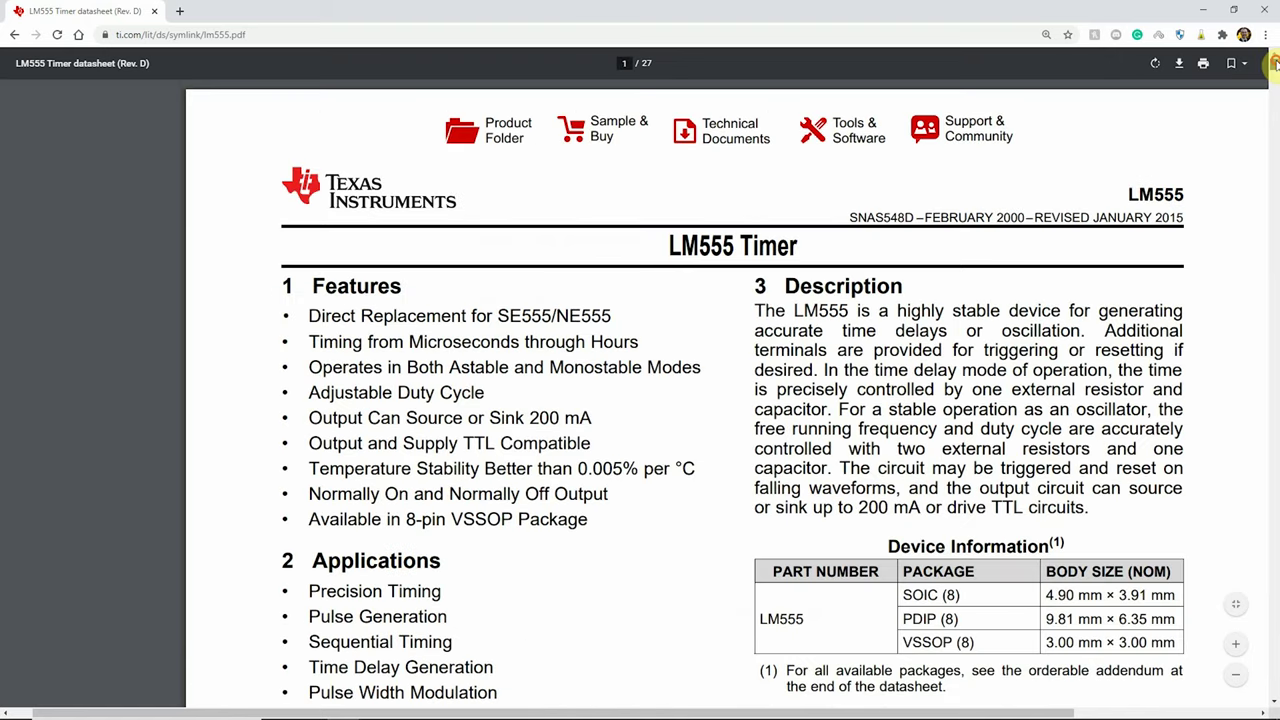
left_click_drag(755, 310, 1086, 332)
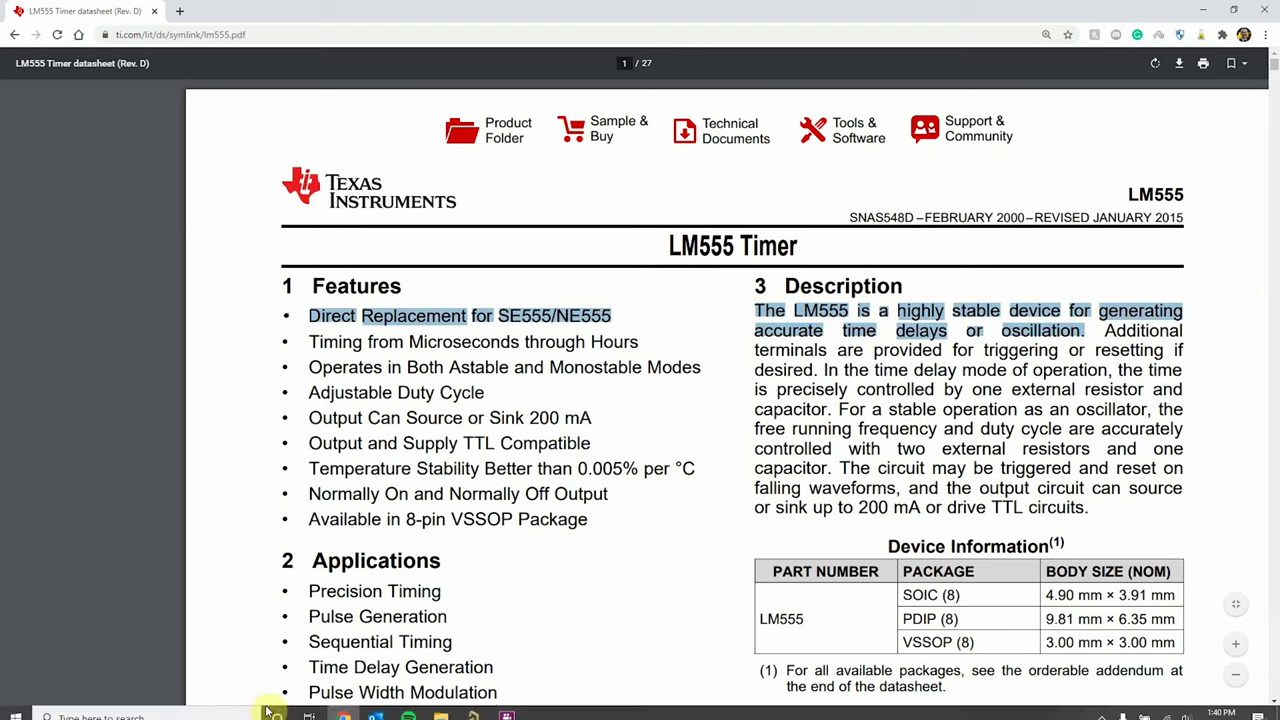
left_click(491, 708)
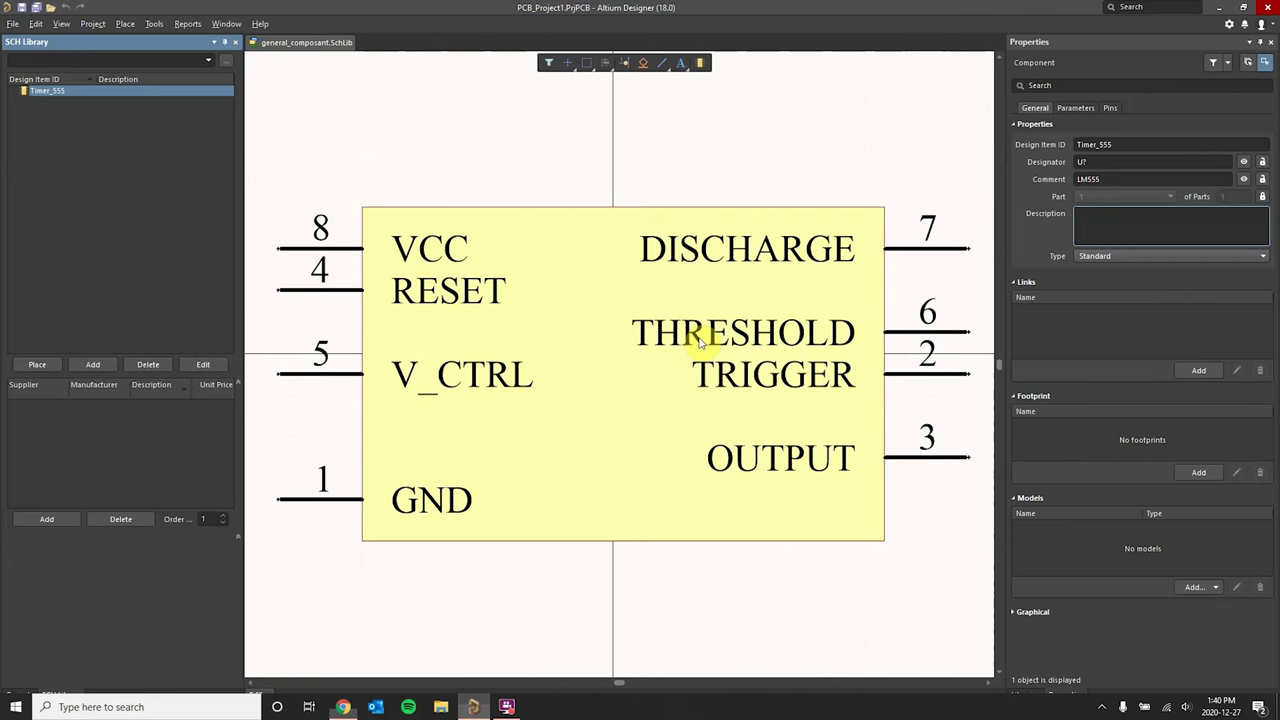
Step: Paste the LM555 text into Description and remove the stray 'Direct Replacement for SE555/NE555' line
left_click(1105, 218)
type("The LM555 is a highly stable device for generating • Direct Replacement for SE555/NE555 accurate time delays or oscillation.")
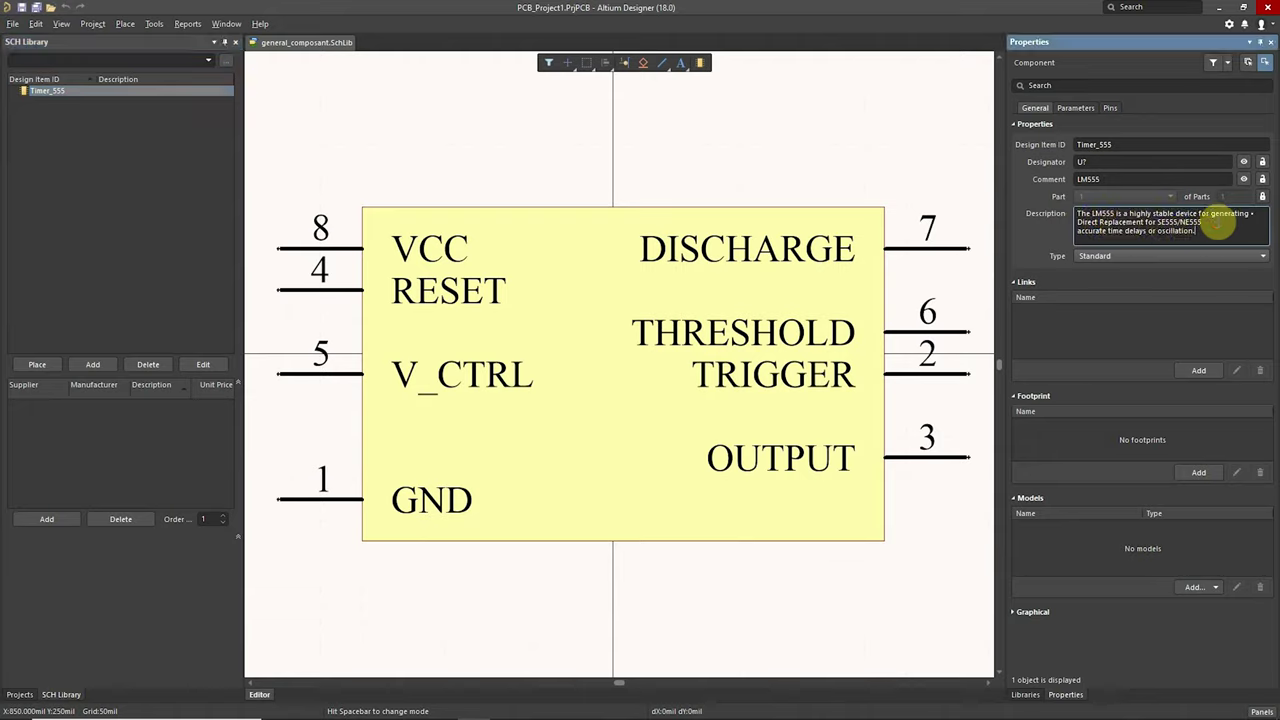
left_click(1260, 214)
left_click_drag(1255, 216, 1224, 226)
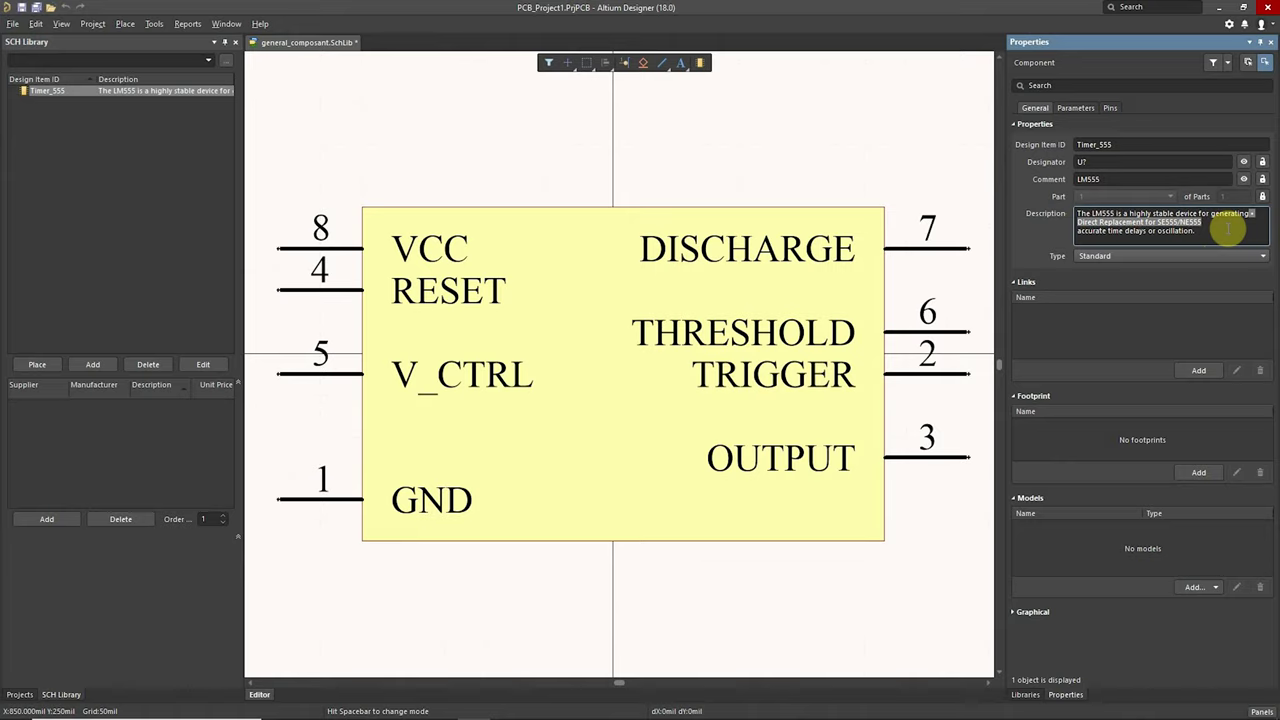
key("BackSpace")
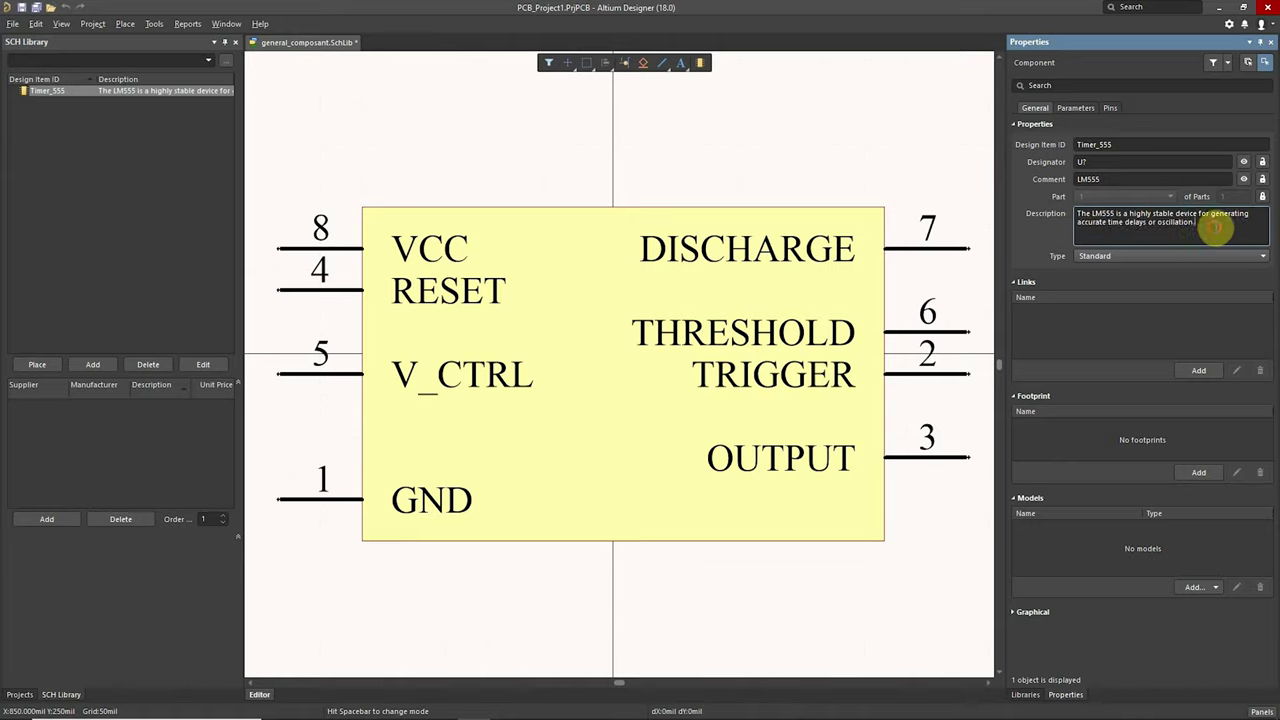
Step: Resize the SCH Library list columns to check the description, then reselect Timer_555
left_click(85, 80)
left_click_drag(85, 80, 78, 90)
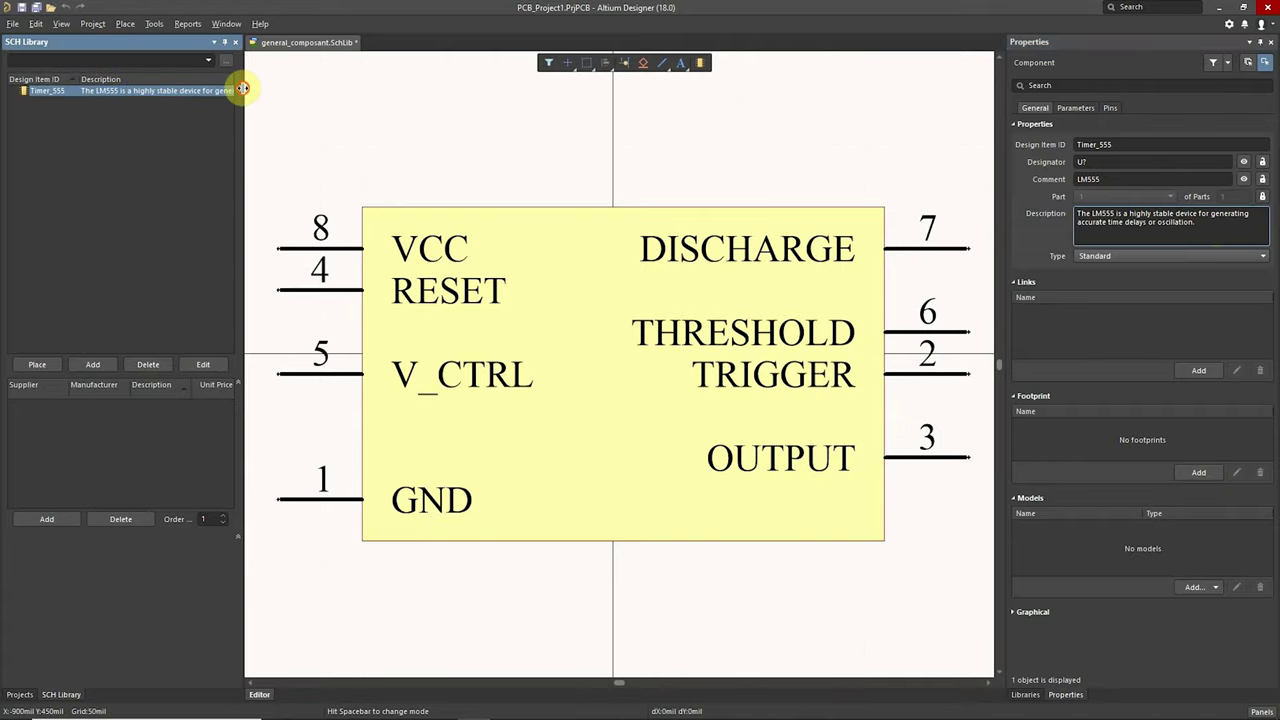
left_click_drag(242, 89, 280, 86)
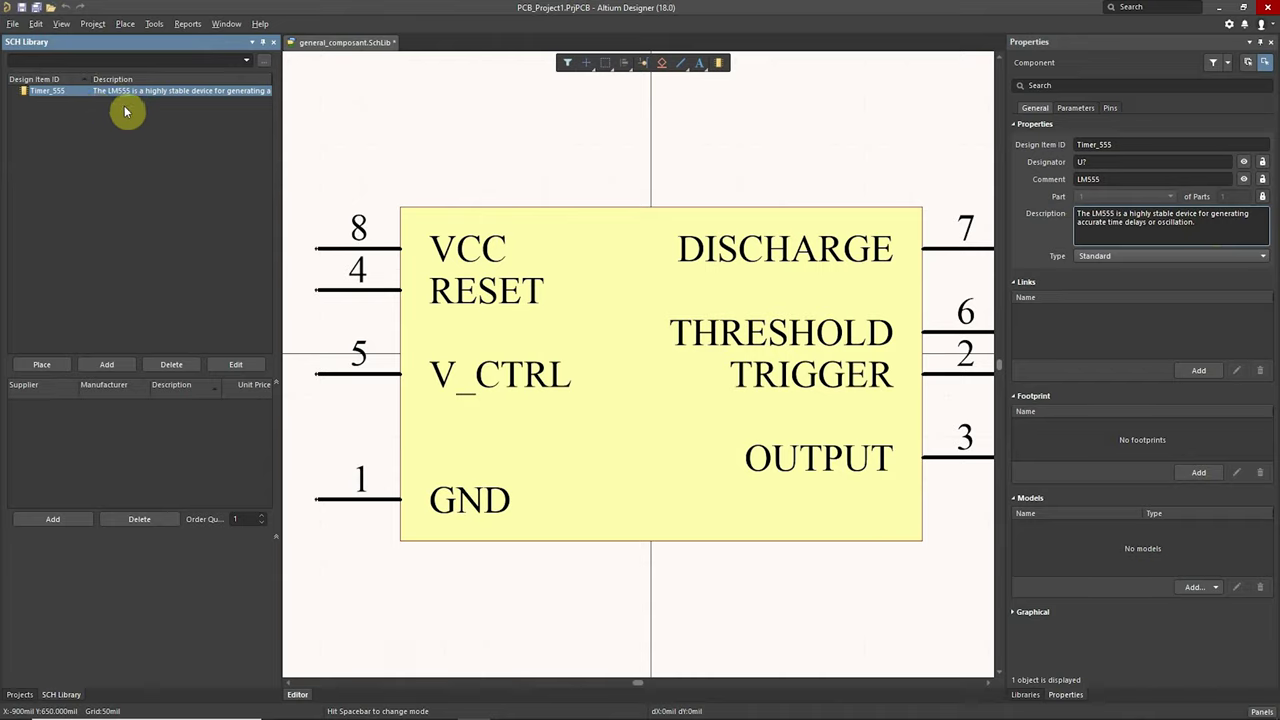
left_click(285, 138)
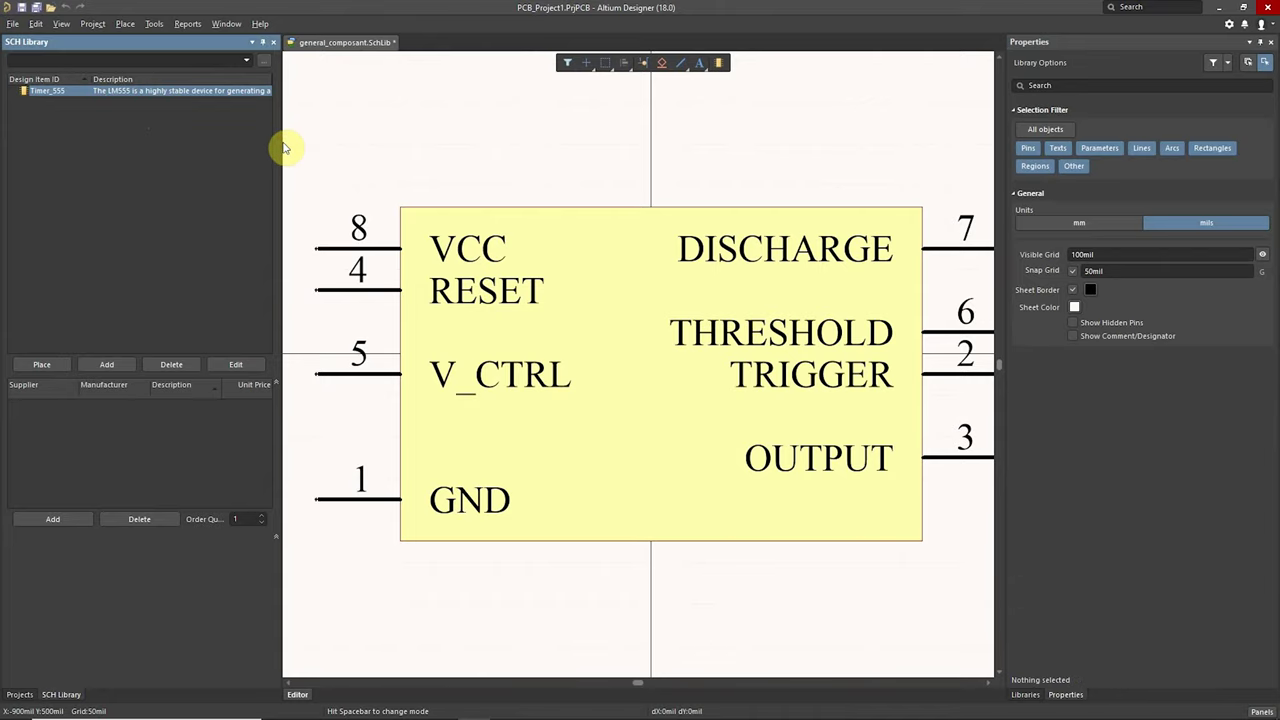
left_click_drag(281, 142, 246, 143)
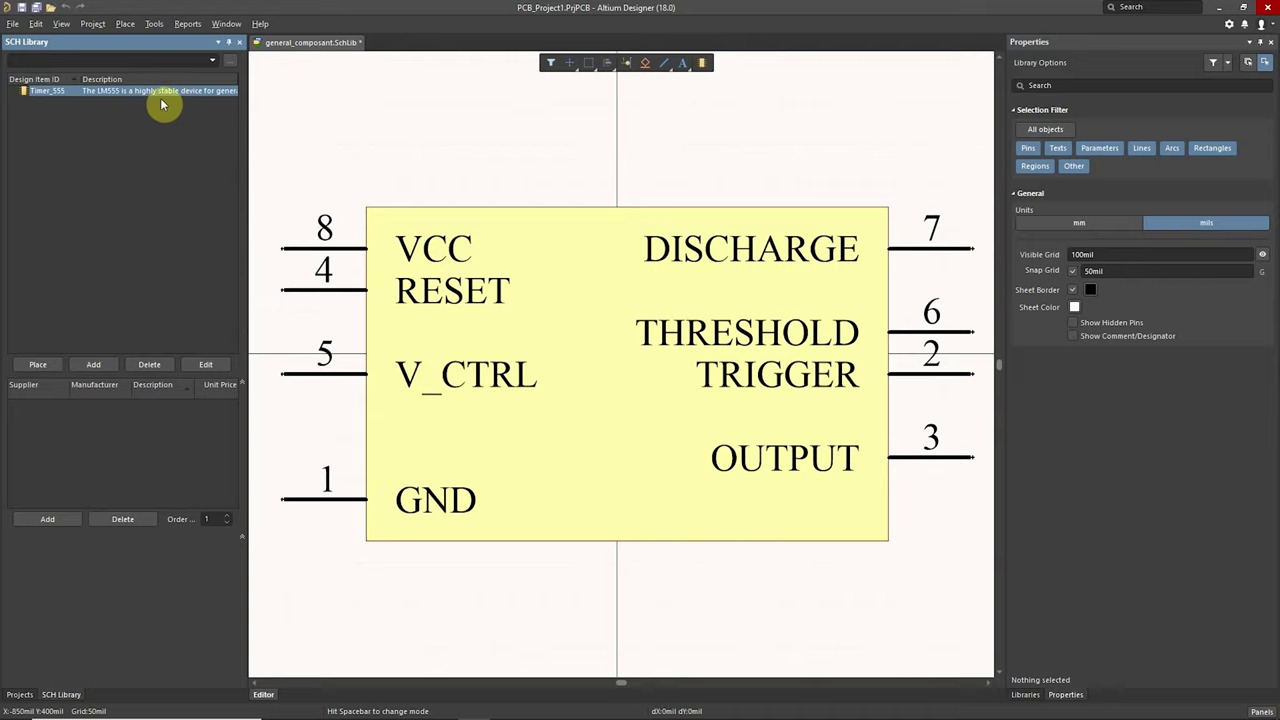
left_click(343, 138)
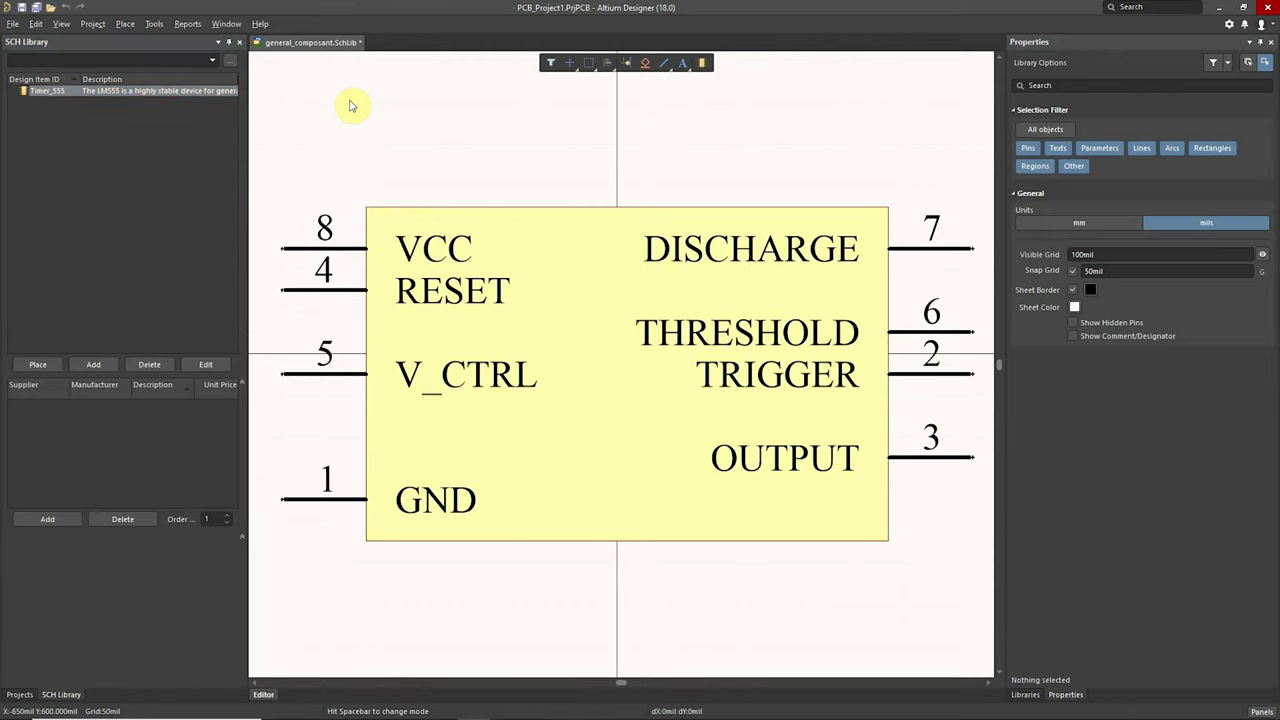
left_click(48, 91)
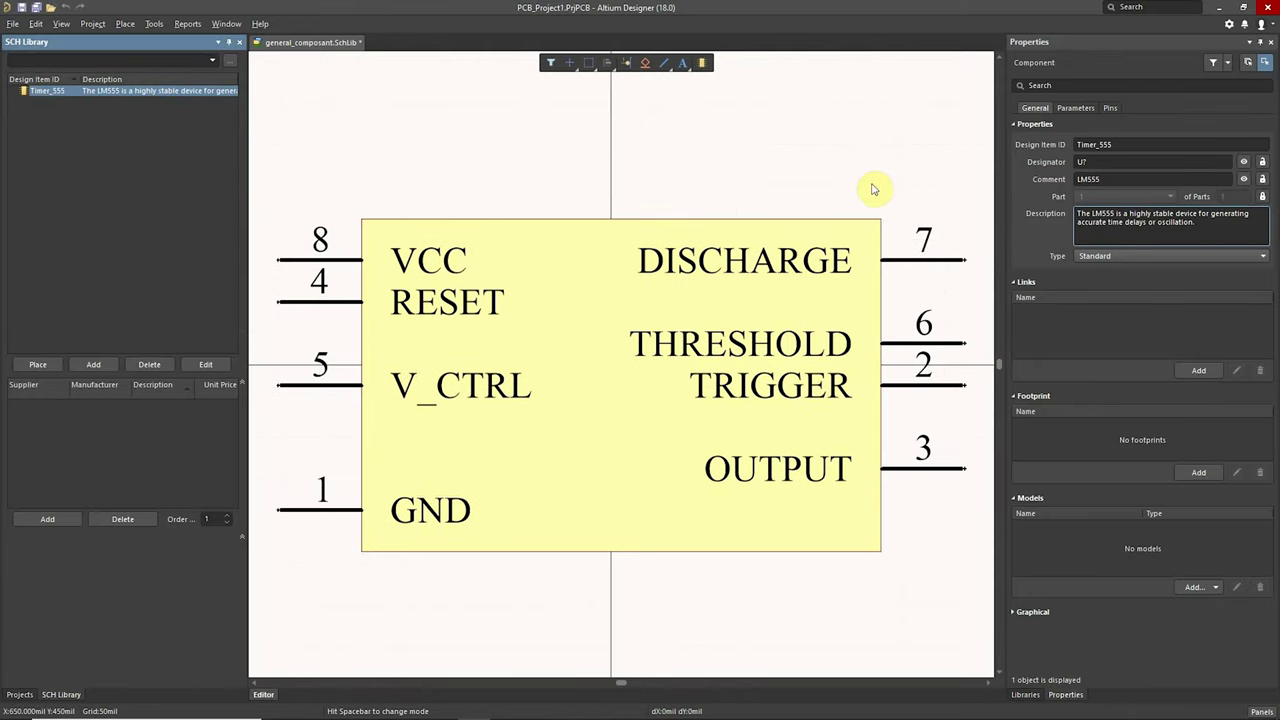
Step: Collapse the Links section and bring up Timer_555's empty parameters list
left_click(1017, 284)
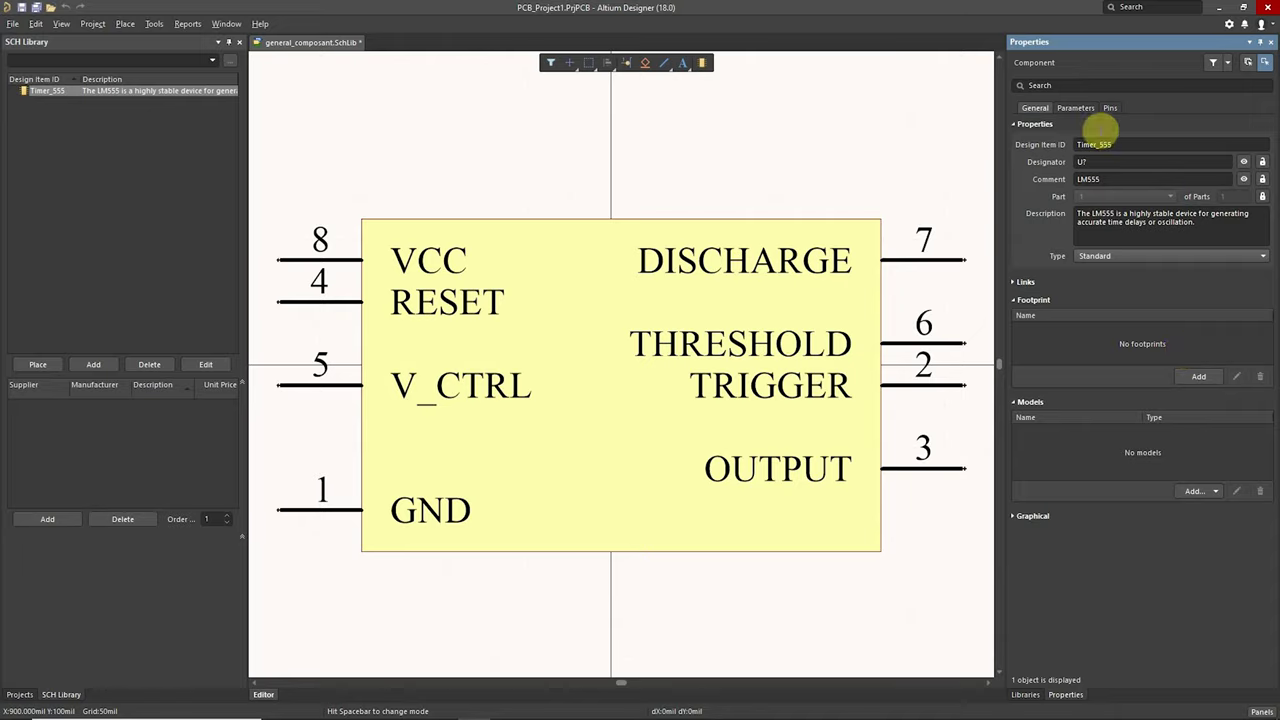
left_click(1095, 110)
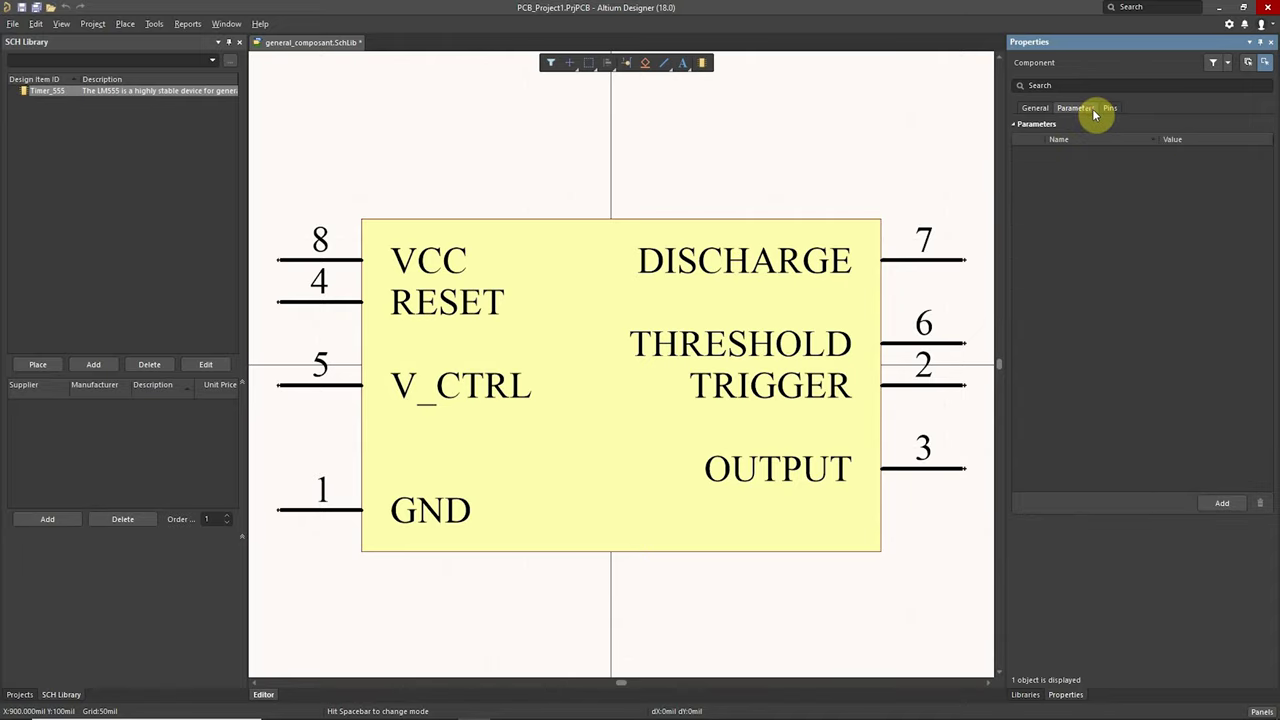
Step: Add a Part number parameter to Timer_555 with value ABCD1234
left_click(1222, 503)
double_click(1064, 152)
type("Part number")
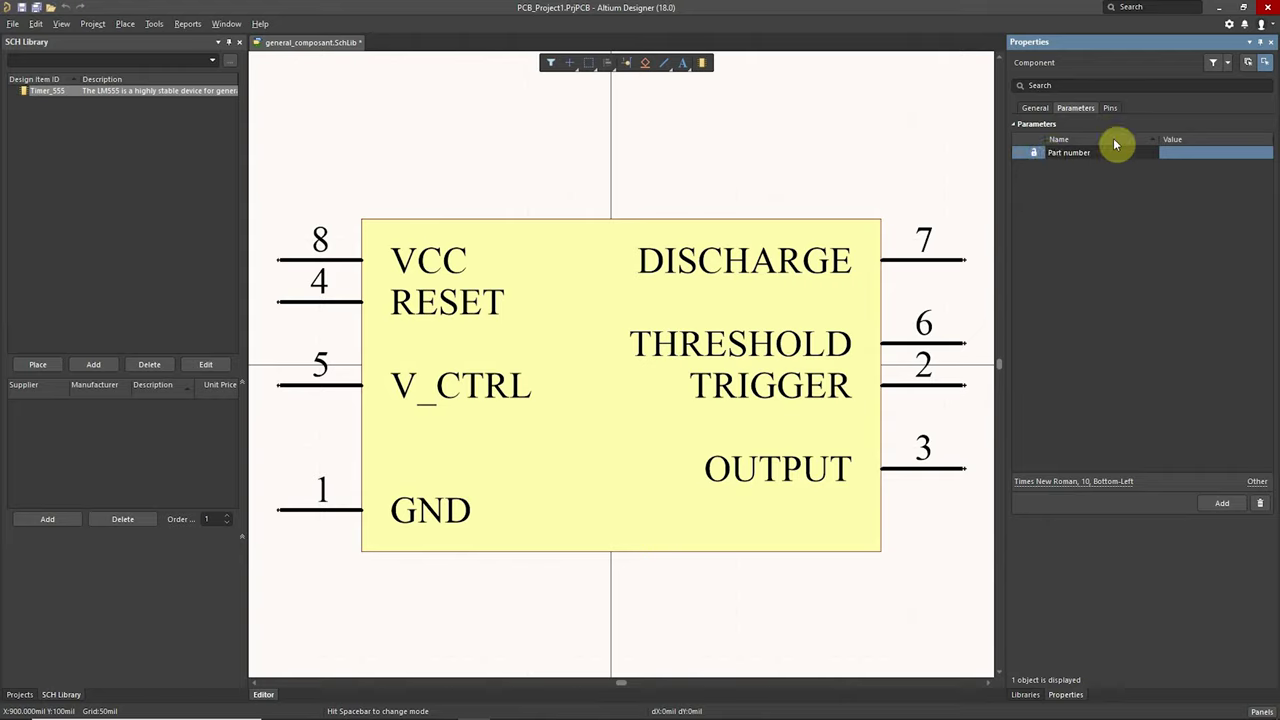
left_click(1168, 152)
type("ABCD")
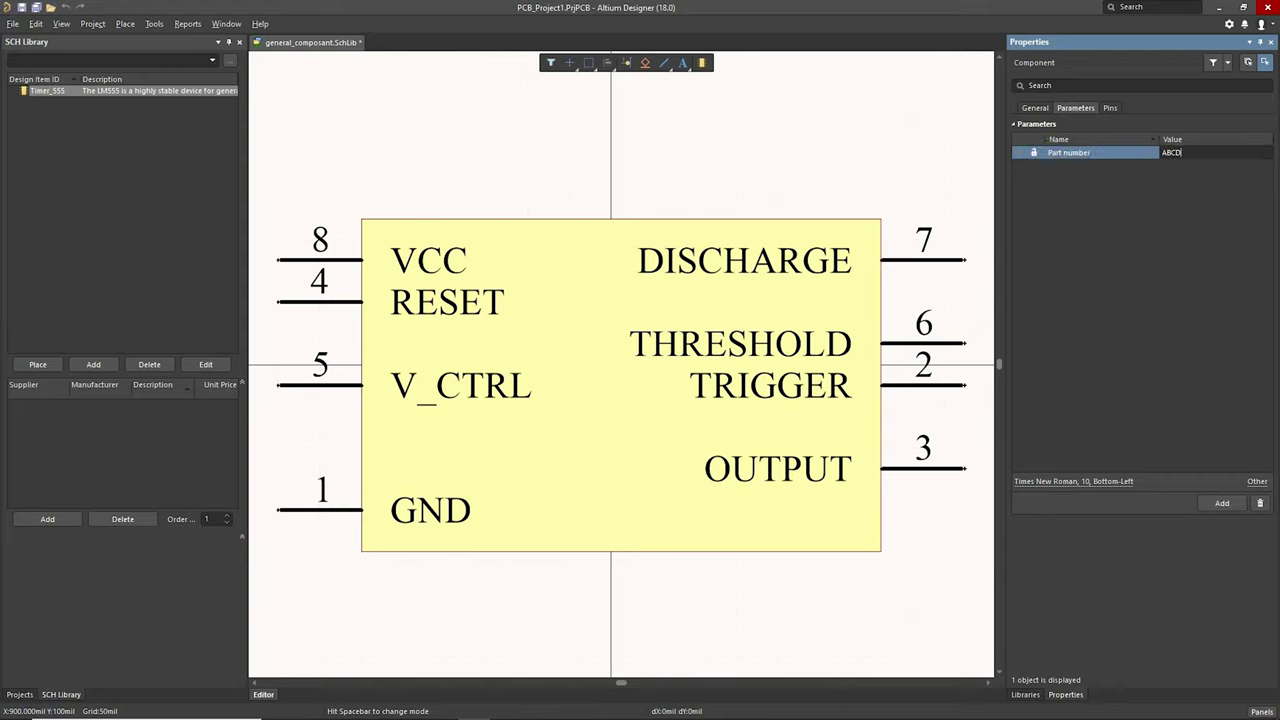
type("1234")
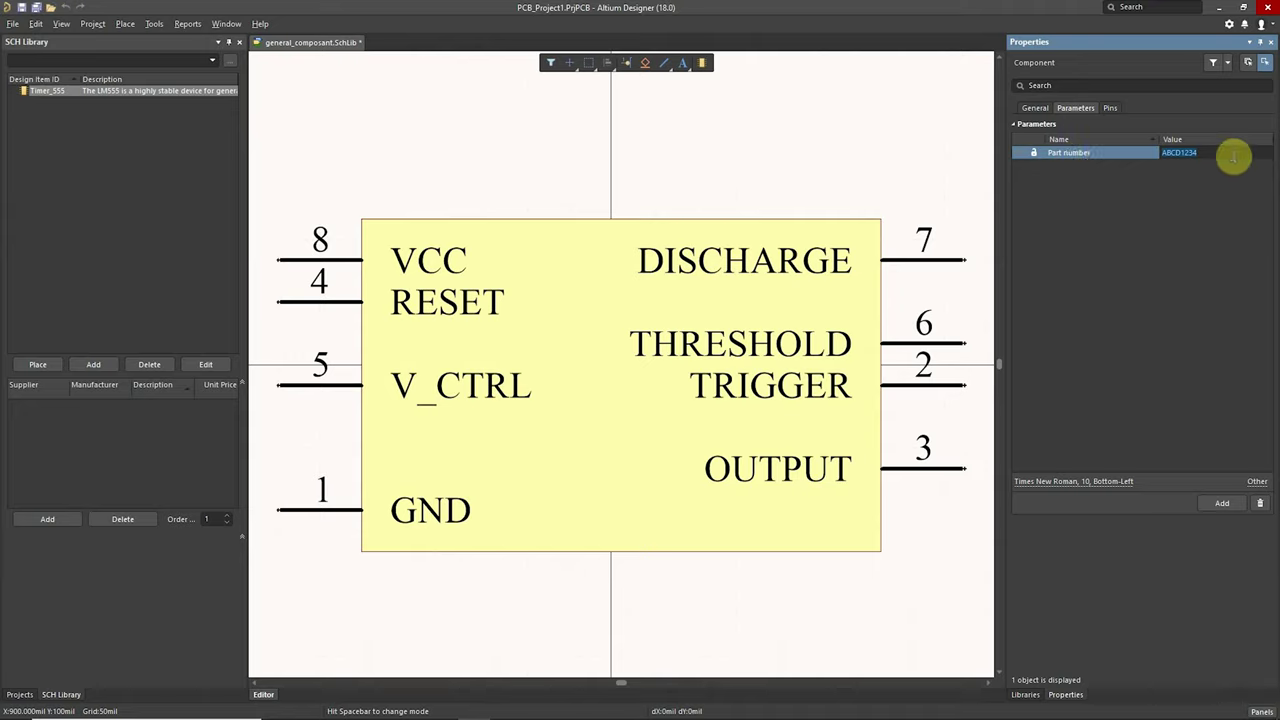
left_click(1201, 191)
Step: Add a Manufacturier parameter with the value Texas Instruments
left_click(1215, 502)
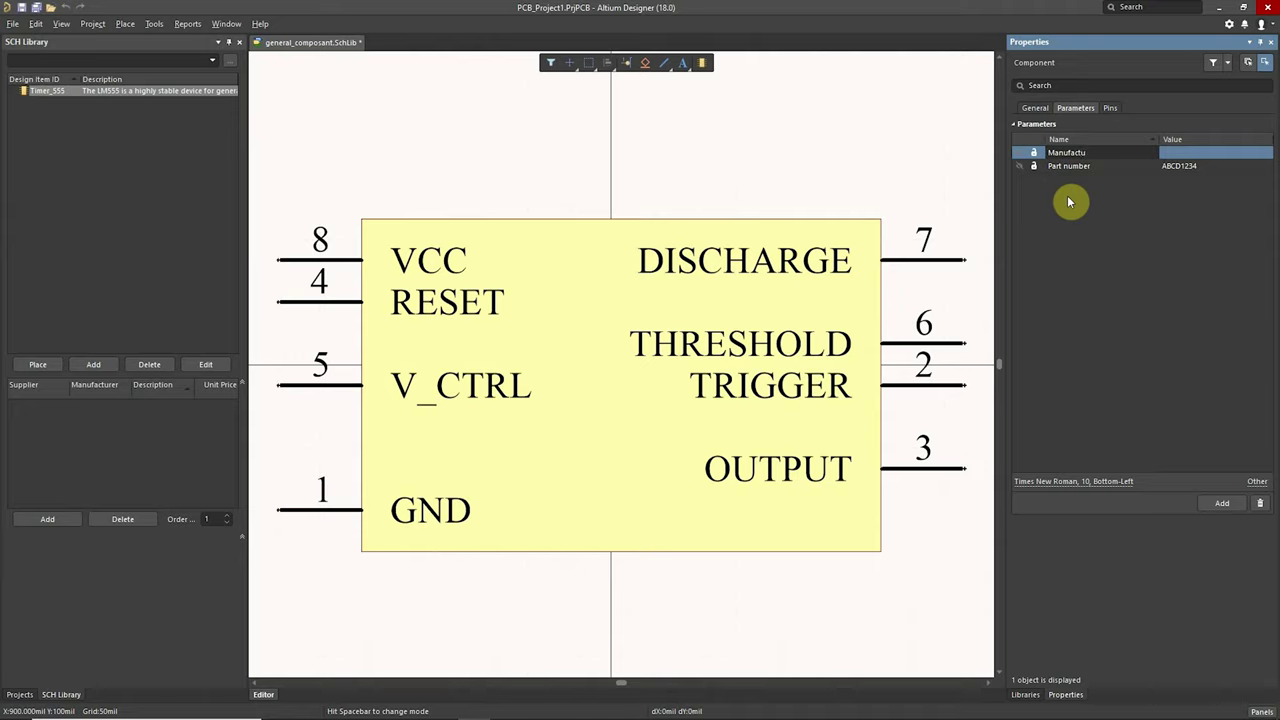
left_click(1195, 152)
type("Texas Ins")
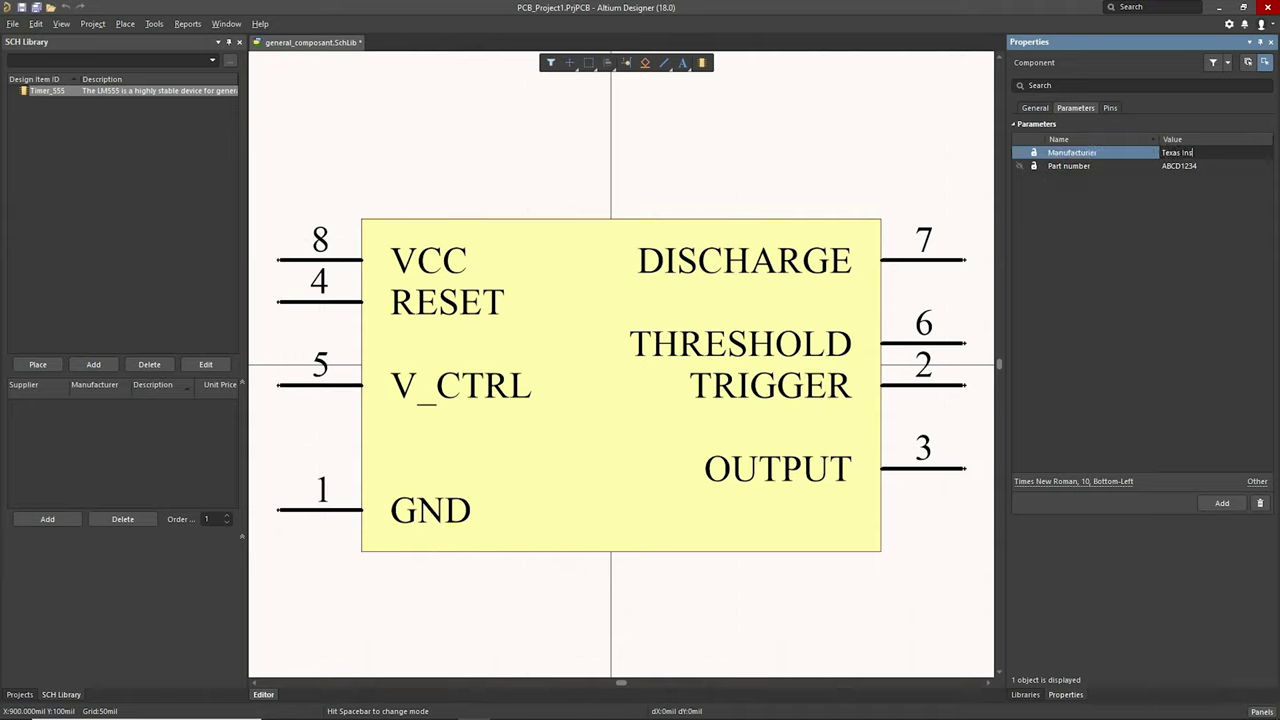
type("nts")
left_click(1193, 155)
left_click(1075, 166)
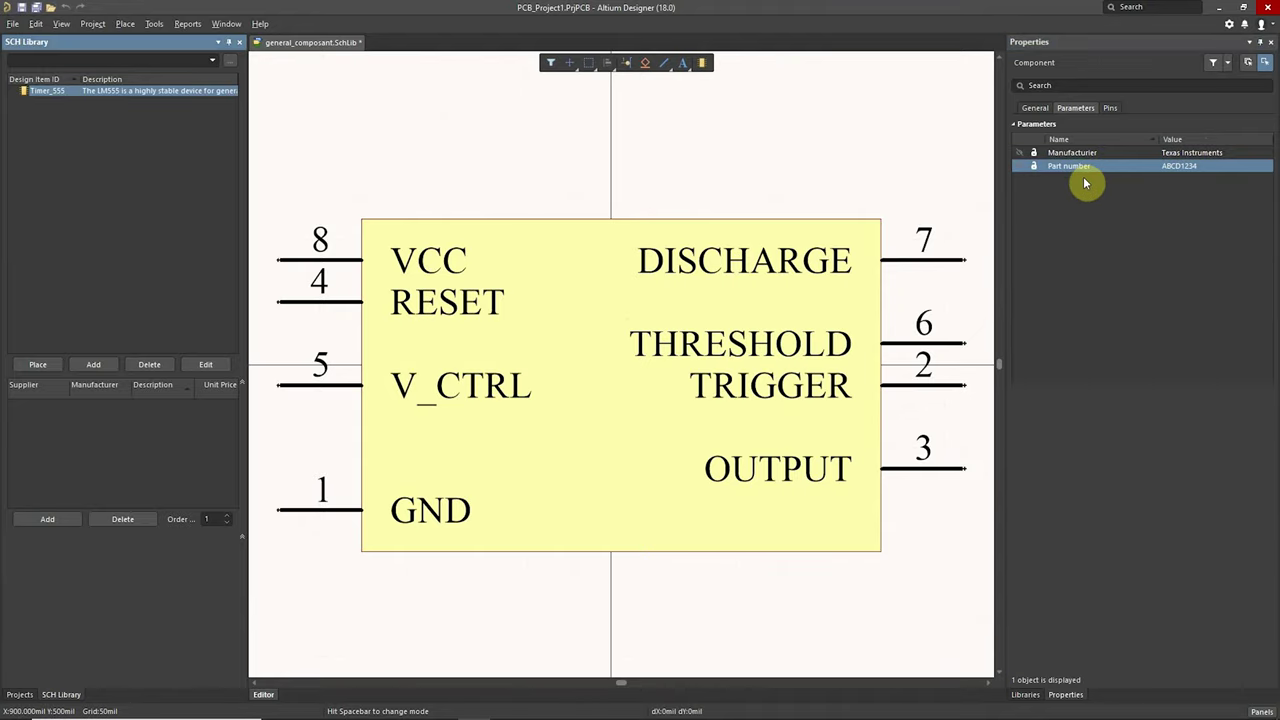
left_click(1112, 108)
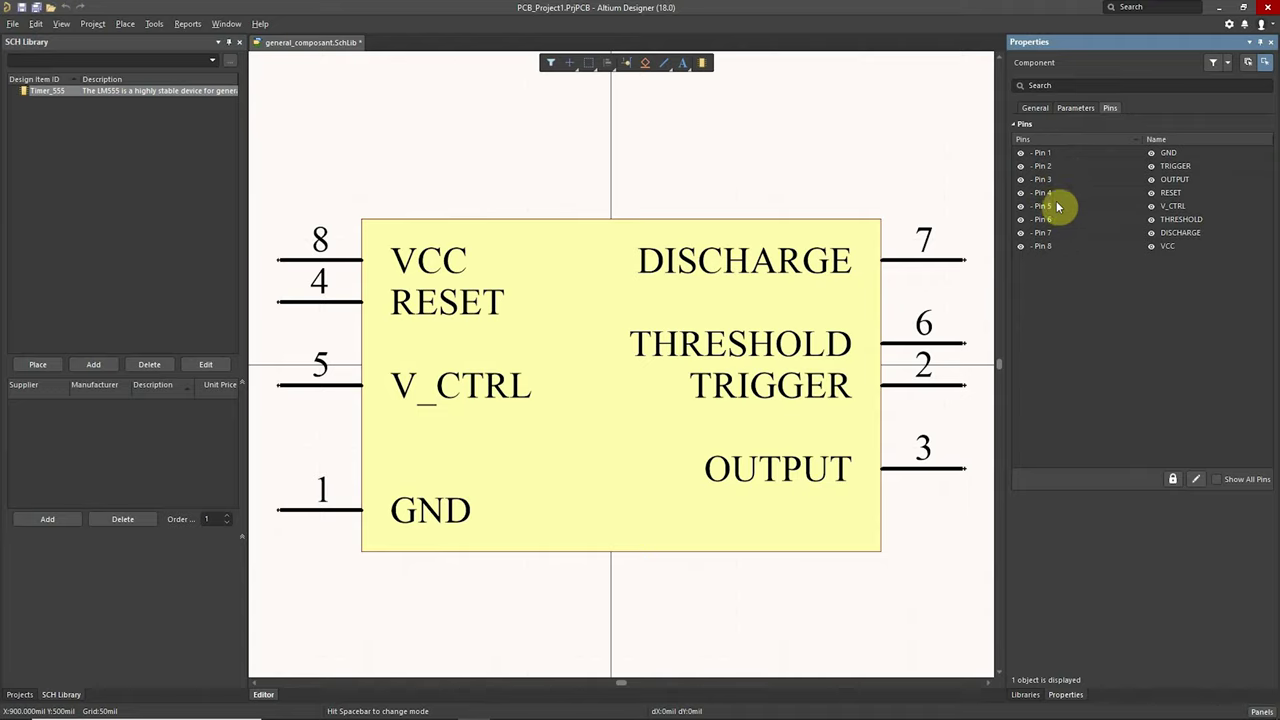
Step: Select the GND pin 1 row, then bring the LM555 datasheet back up in the browser
left_click(1021, 153)
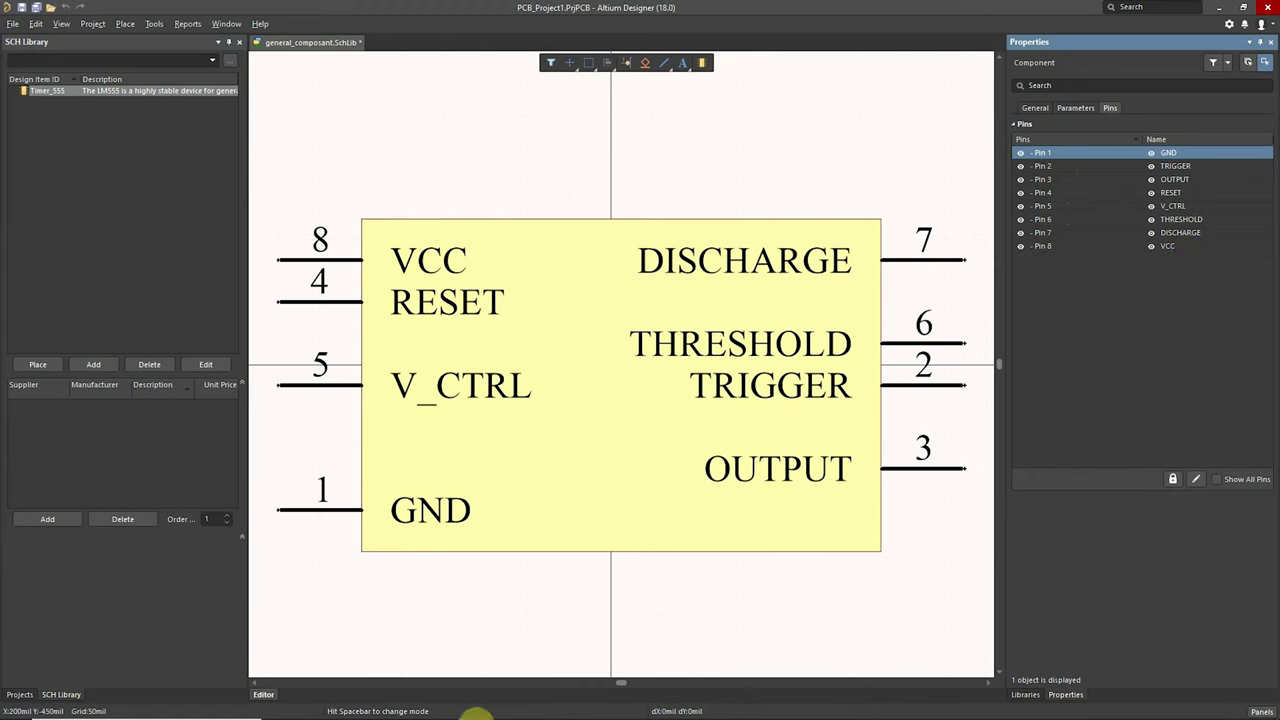
left_click(343, 707)
left_click_drag(771, 9, 689, 106)
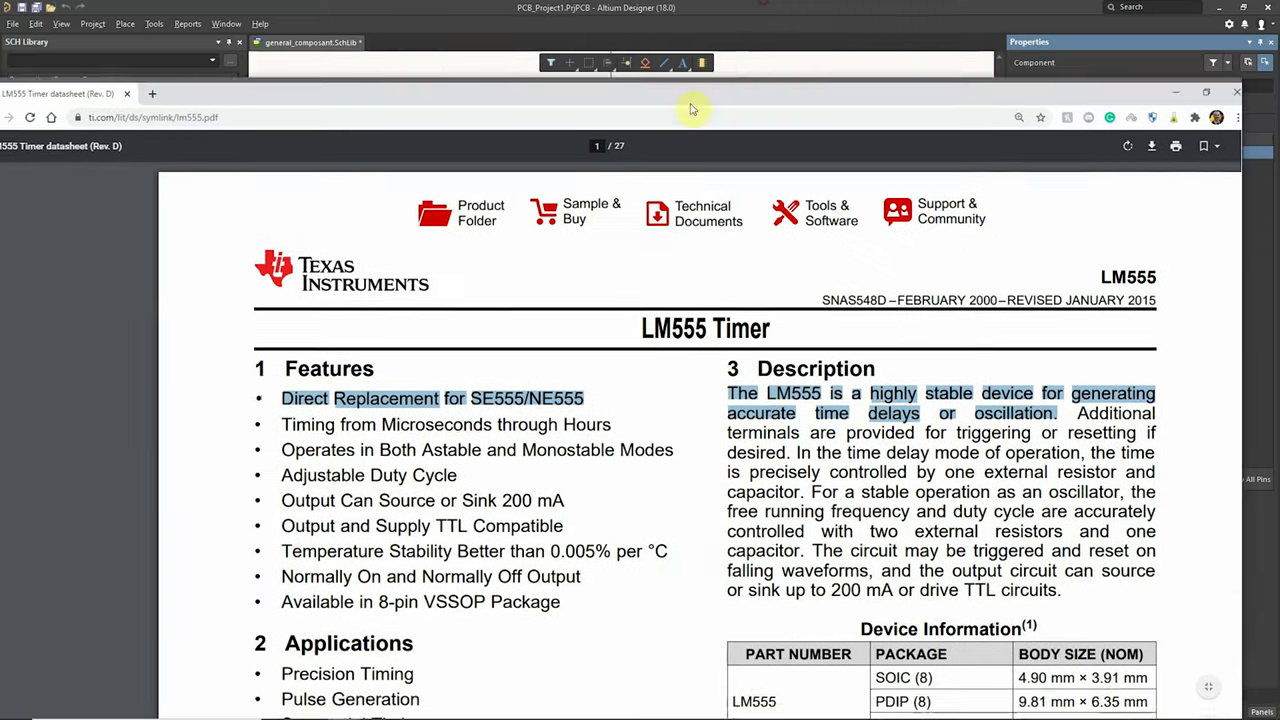
left_click_drag(572, 62, 1106, 86)
left_click_drag(1100, 149, 665, 166)
left_click_drag(450, 10, 590, 20)
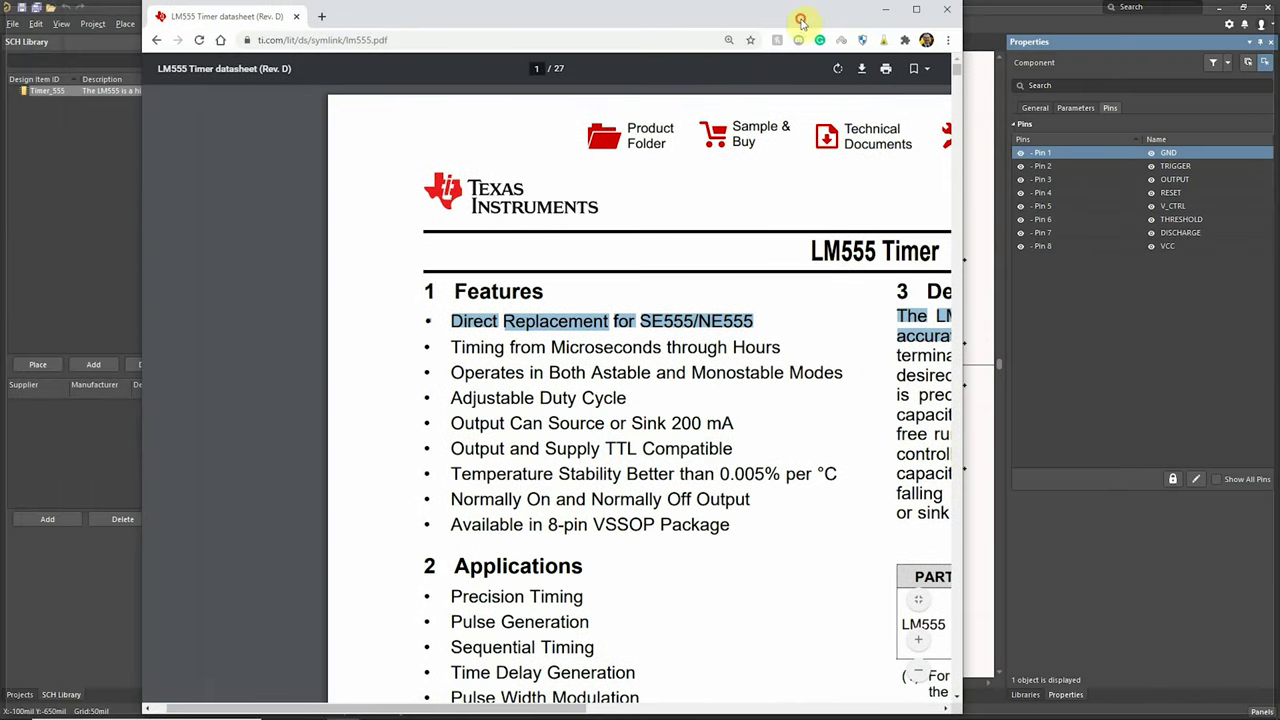
scroll(755, 380, "down", 2, "ctrl")
scroll(720, 371, "down", 2, "ctrl")
scroll(443, 500, "down", 3)
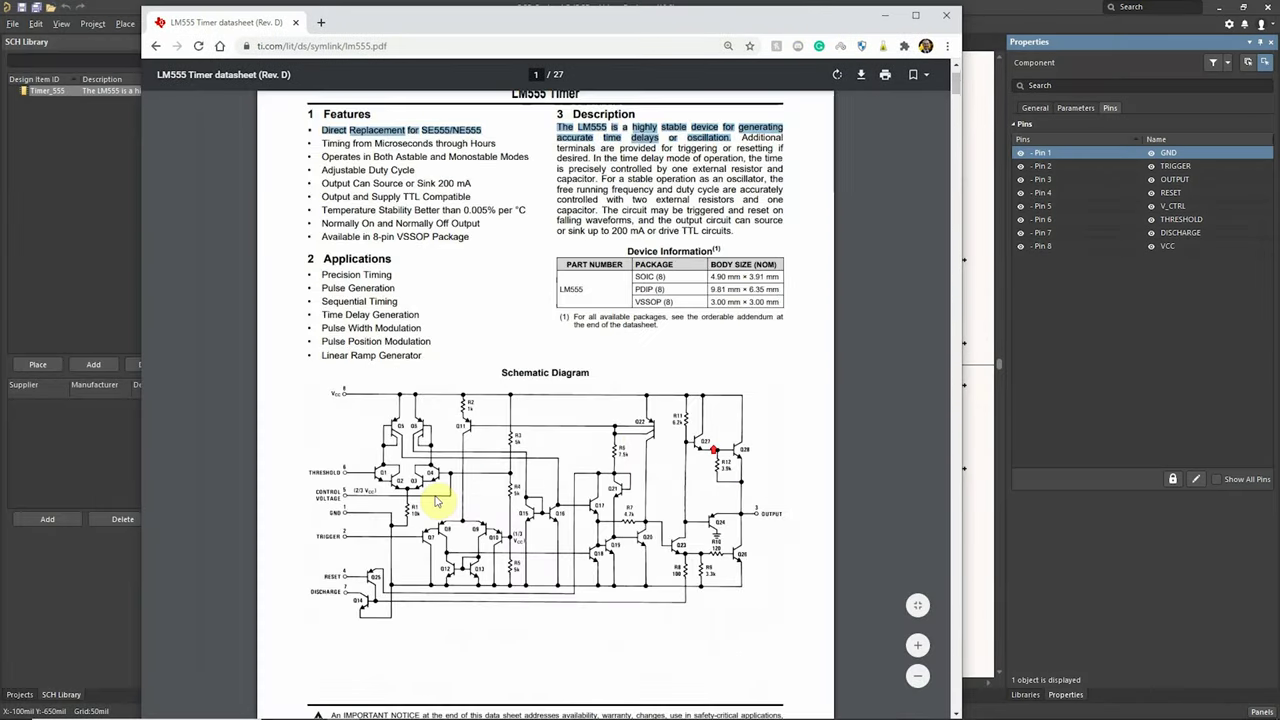
scroll(287, 512, "up", 2, "ctrl")
scroll(290, 510, "up", 2, "ctrl")
scroll(383, 429, "up", 2, "ctrl")
scroll(390, 428, "down", 1)
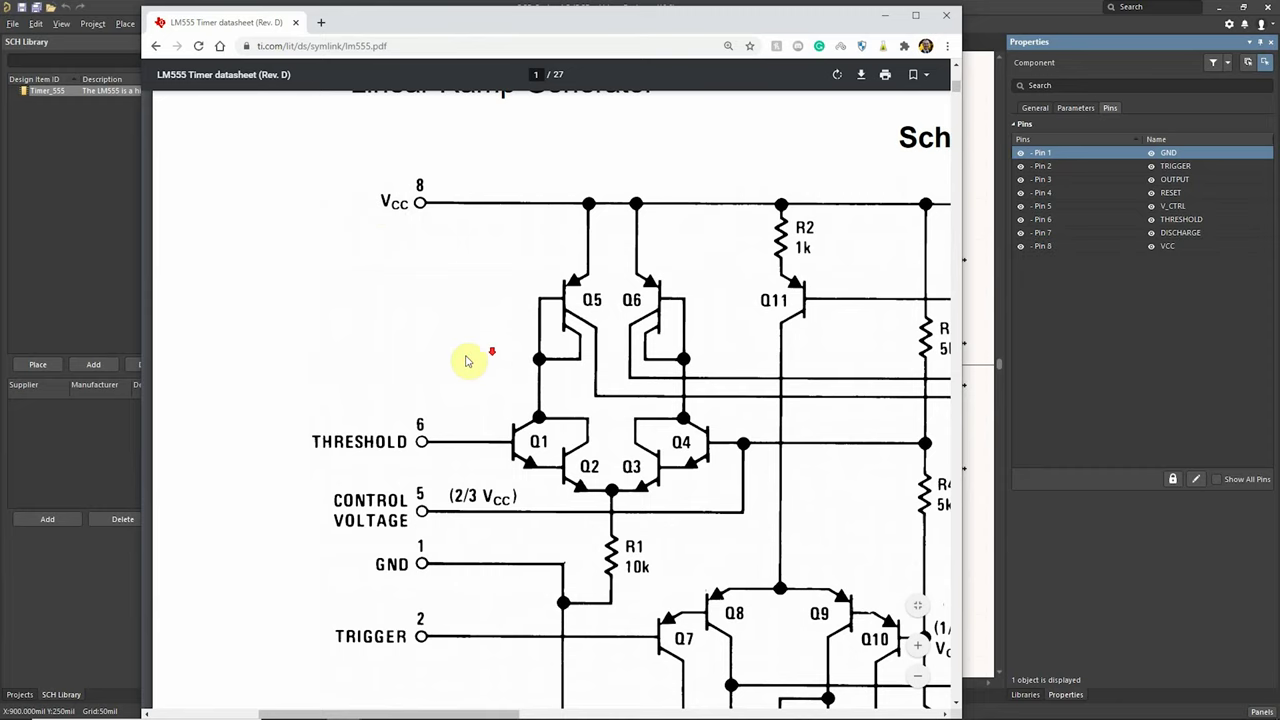
scroll(450, 345, "down", 2)
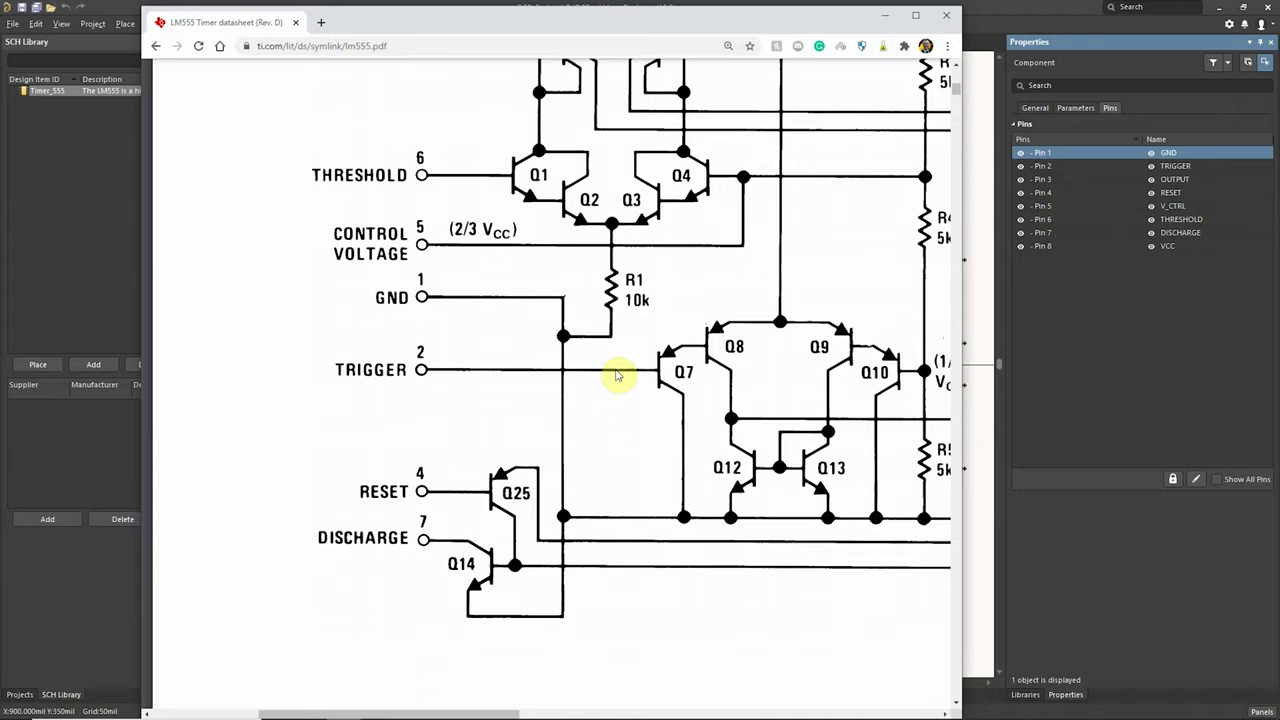
left_click(884, 15)
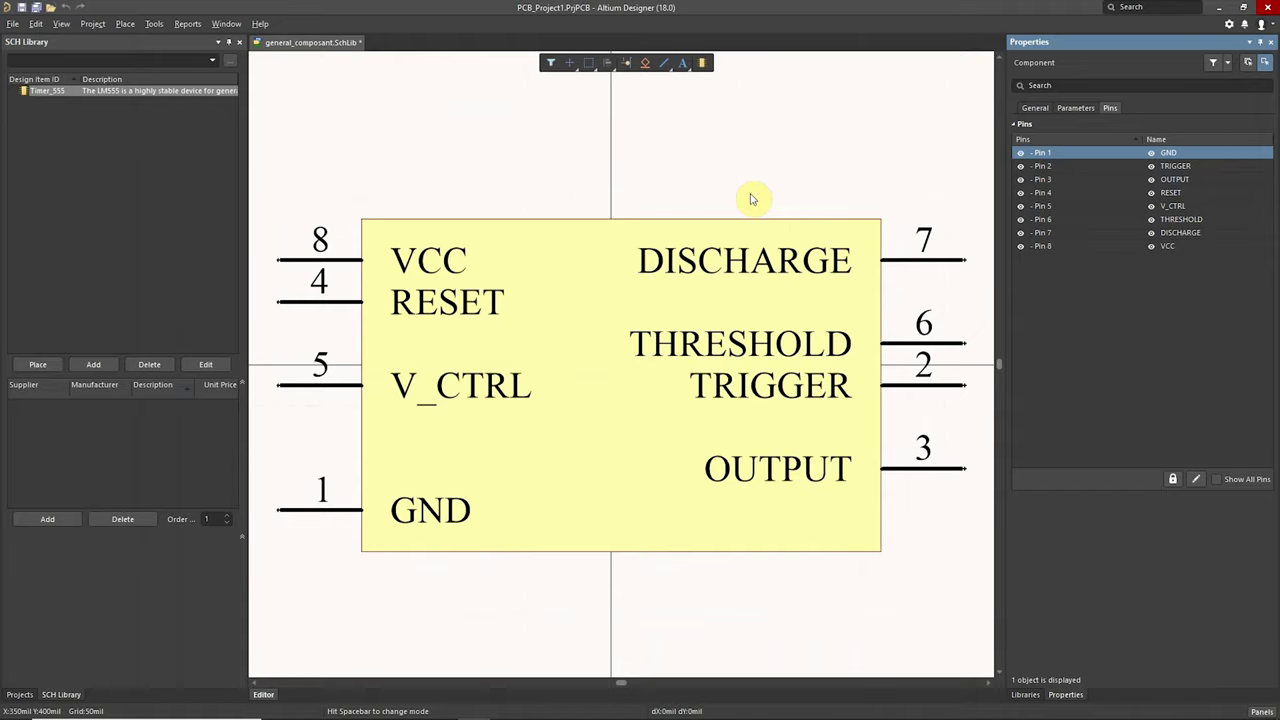
Step: Enable Show Comment/Designator so the symbol displays U? and LM555, then show the Projects panel
left_click(752, 199)
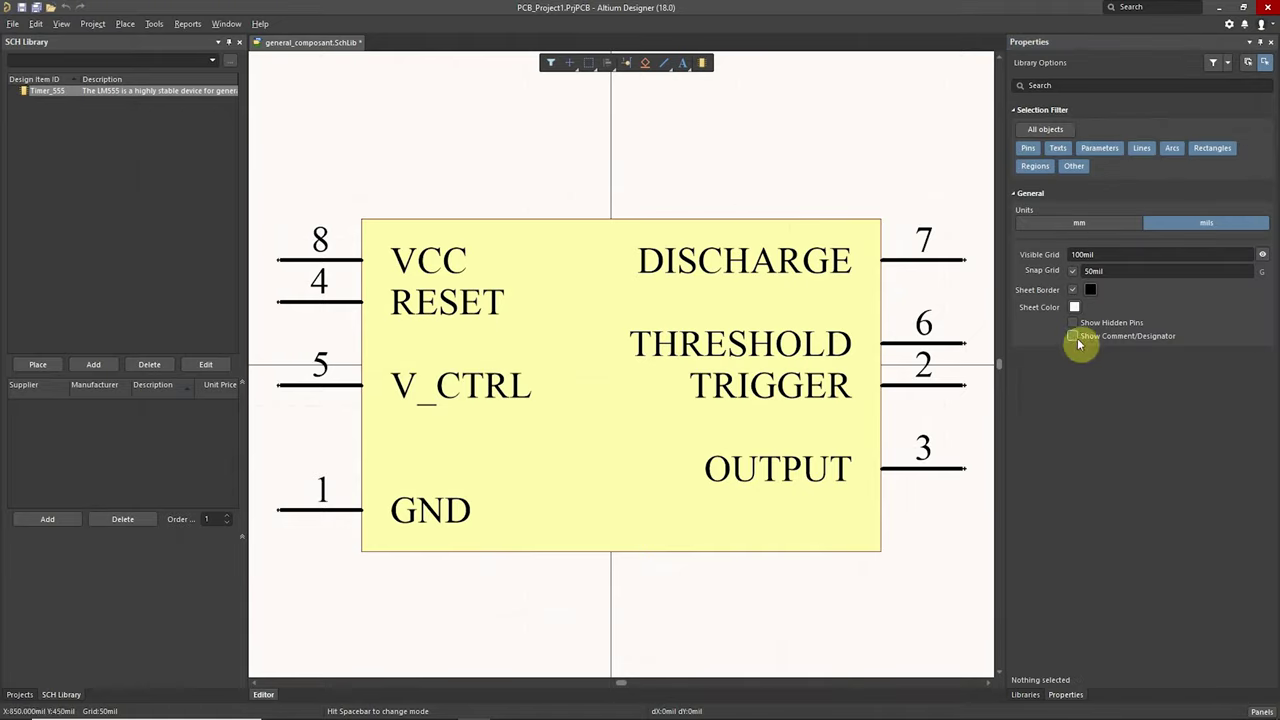
left_click(1167, 343)
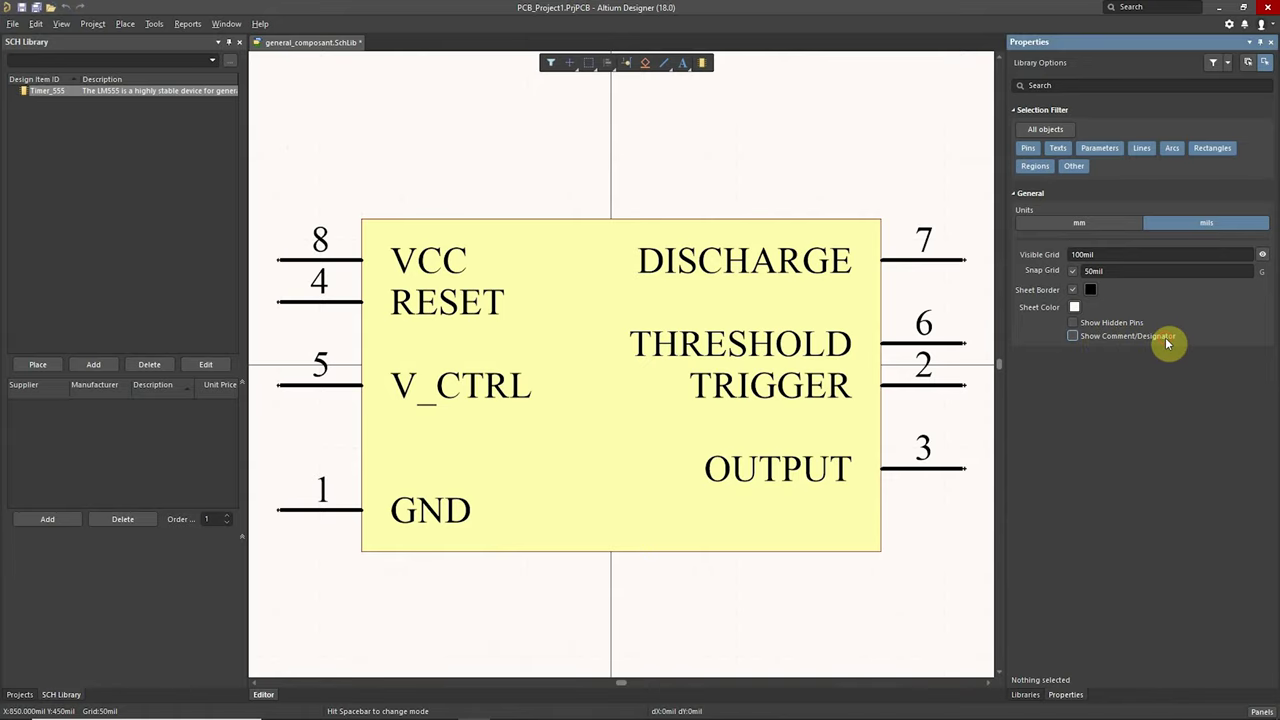
left_click(1167, 343)
left_click(204, 92)
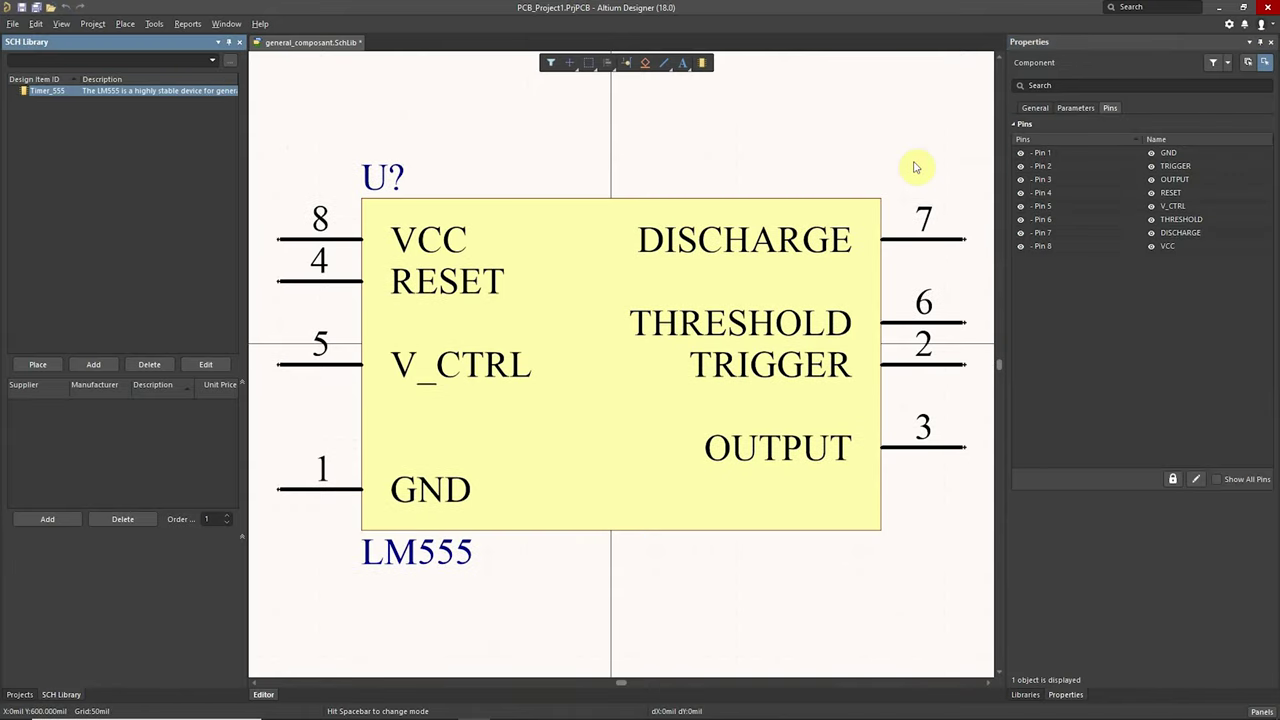
left_click(1036, 108)
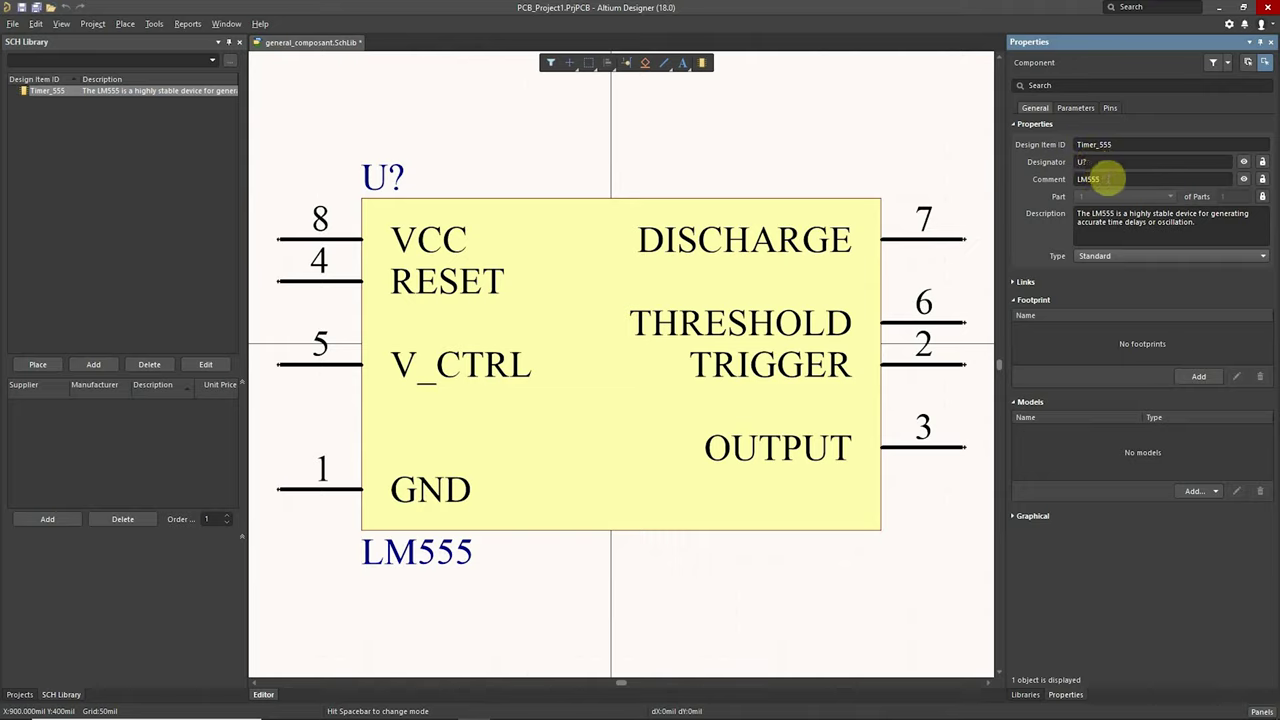
left_click(665, 178)
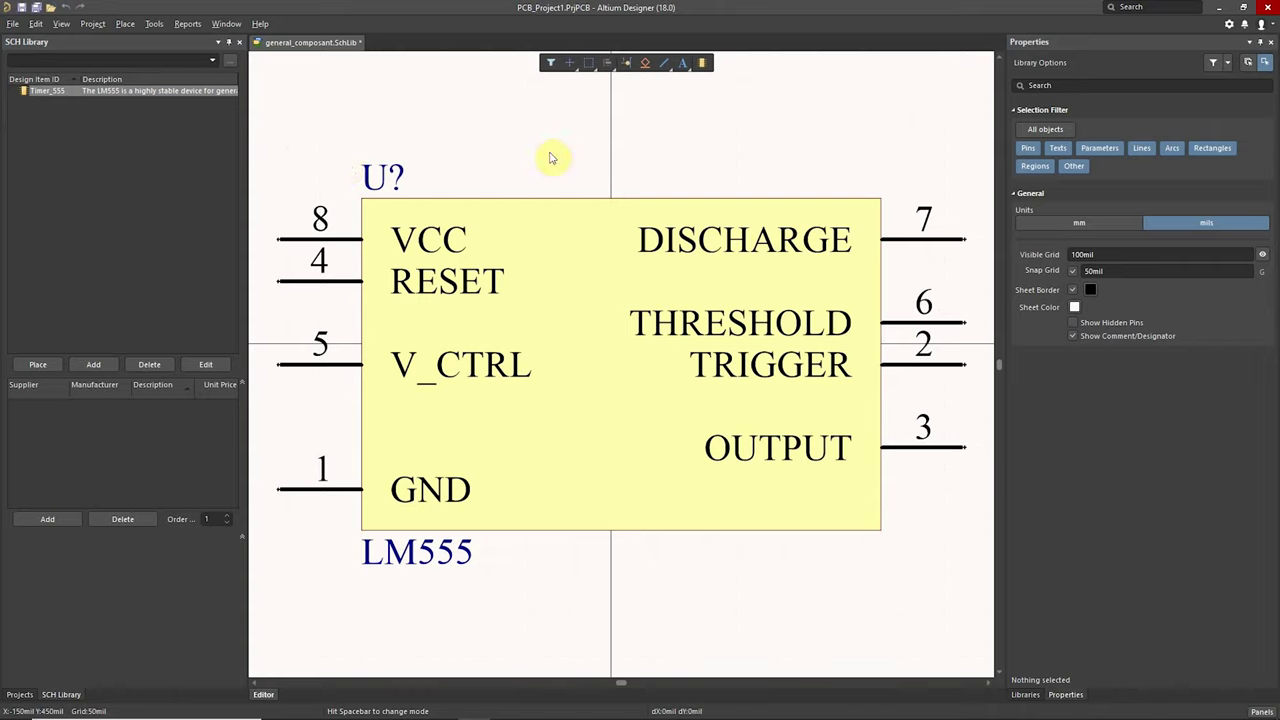
left_click(20, 694)
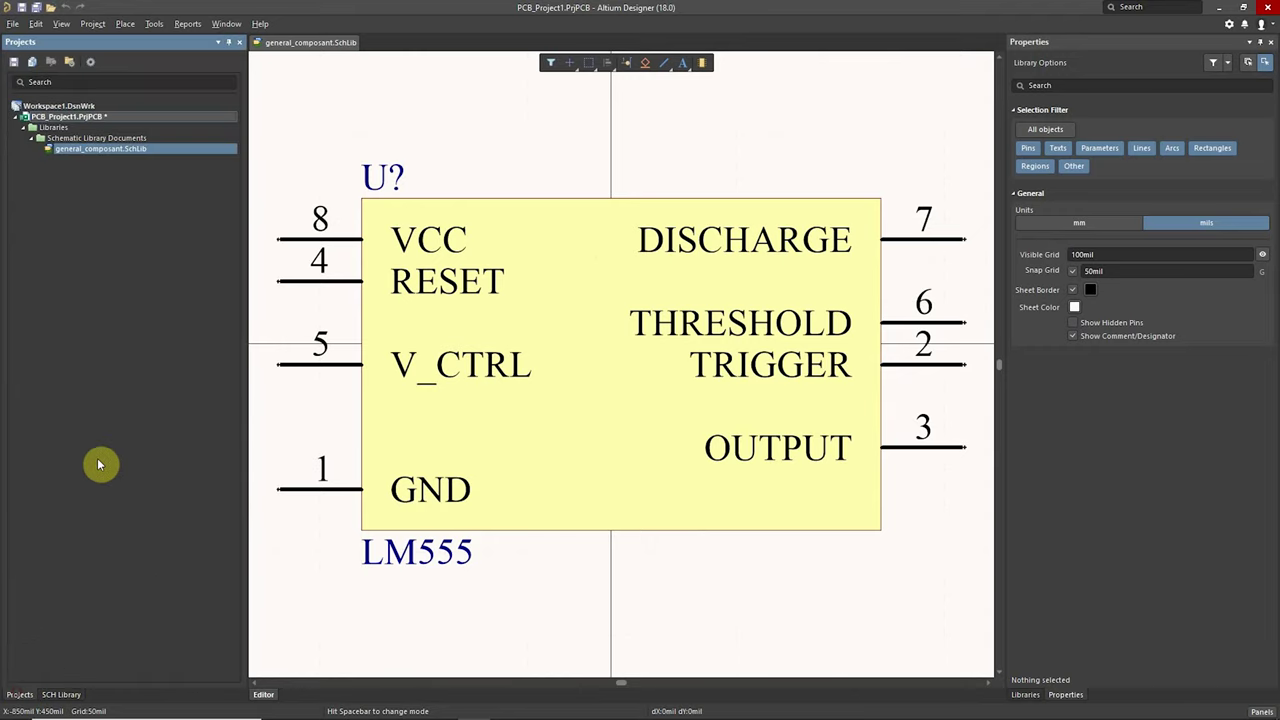
Step: Add a new Sheet1.SchDoc schematic to the project and place one Timer_555 (LM555) on it
right_click(96, 116)
mouse_move(160, 143)
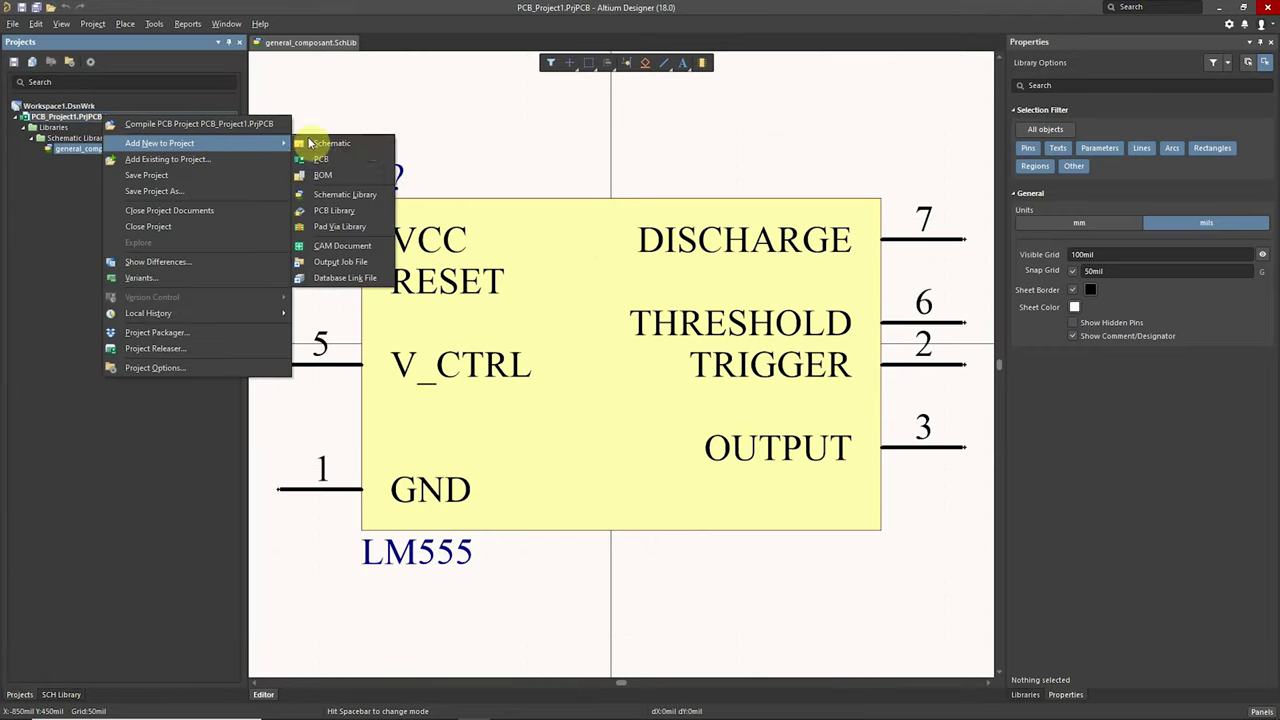
left_click(330, 143)
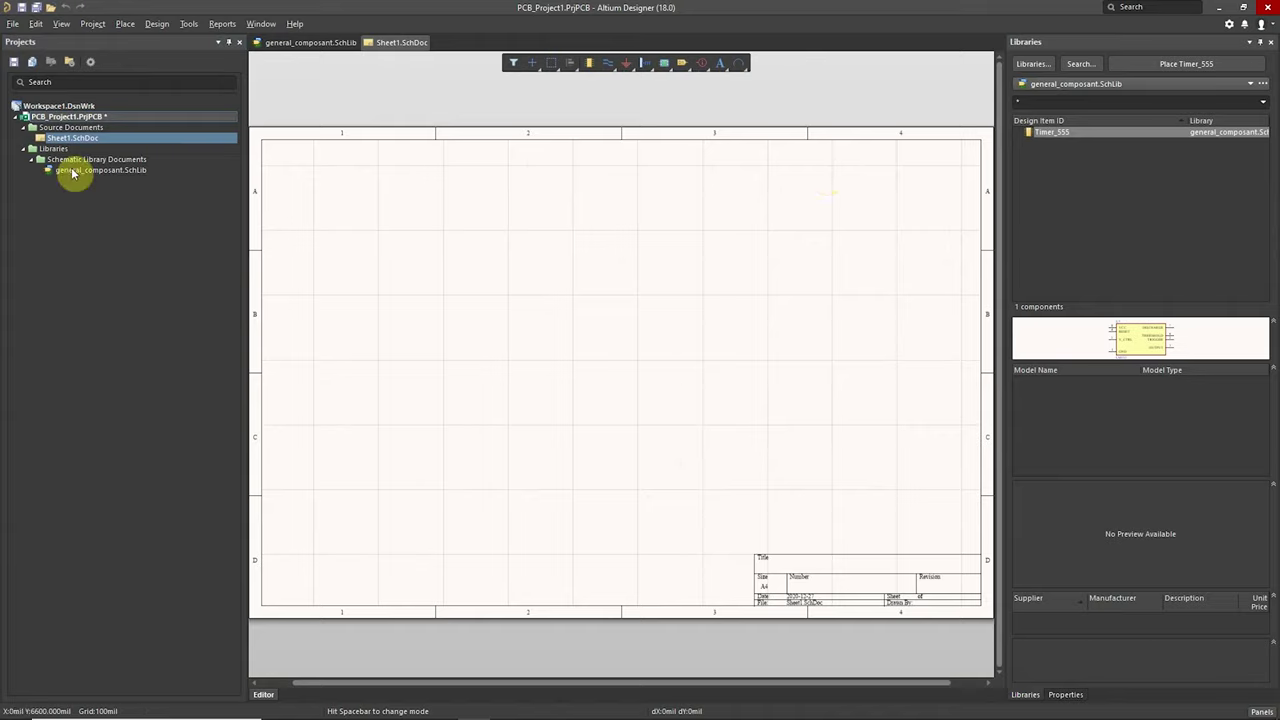
left_click_drag(1076, 131, 610, 325)
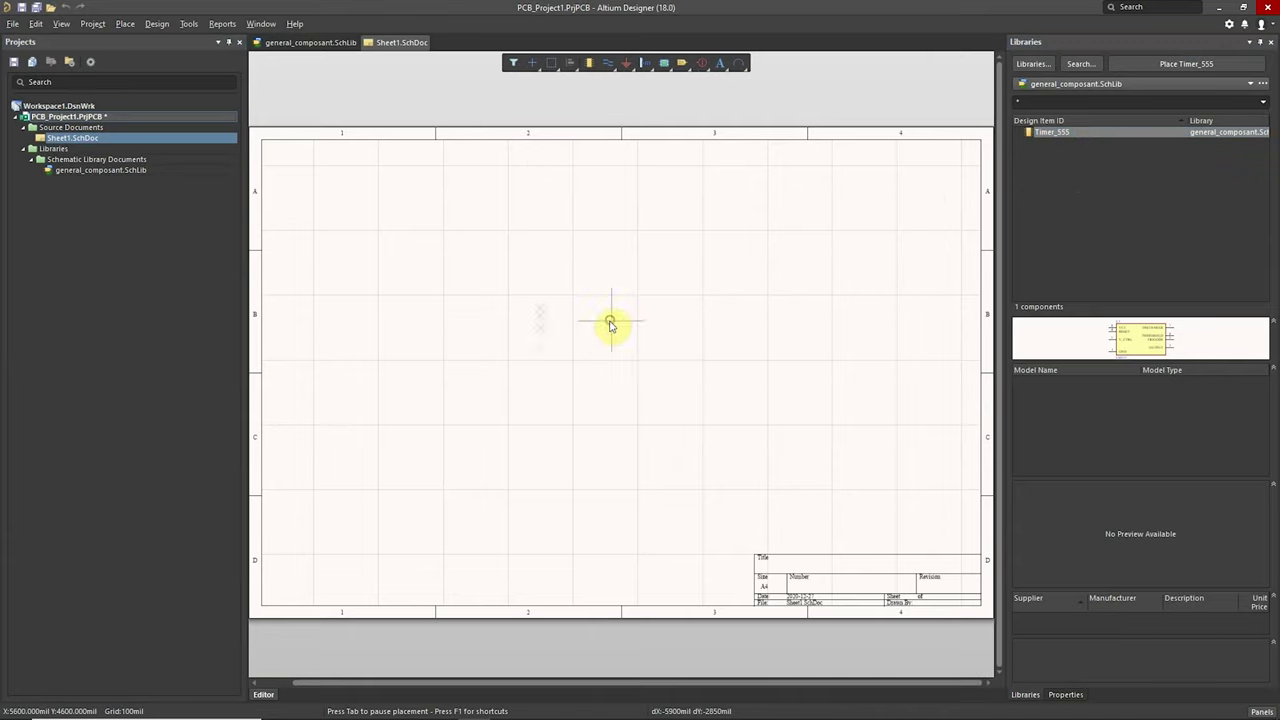
scroll(563, 337, "up", 4, "ctrl")
left_click(557, 343)
scroll(606, 380, "up", 2, "ctrl")
scroll(606, 450, "up", 2, "ctrl")
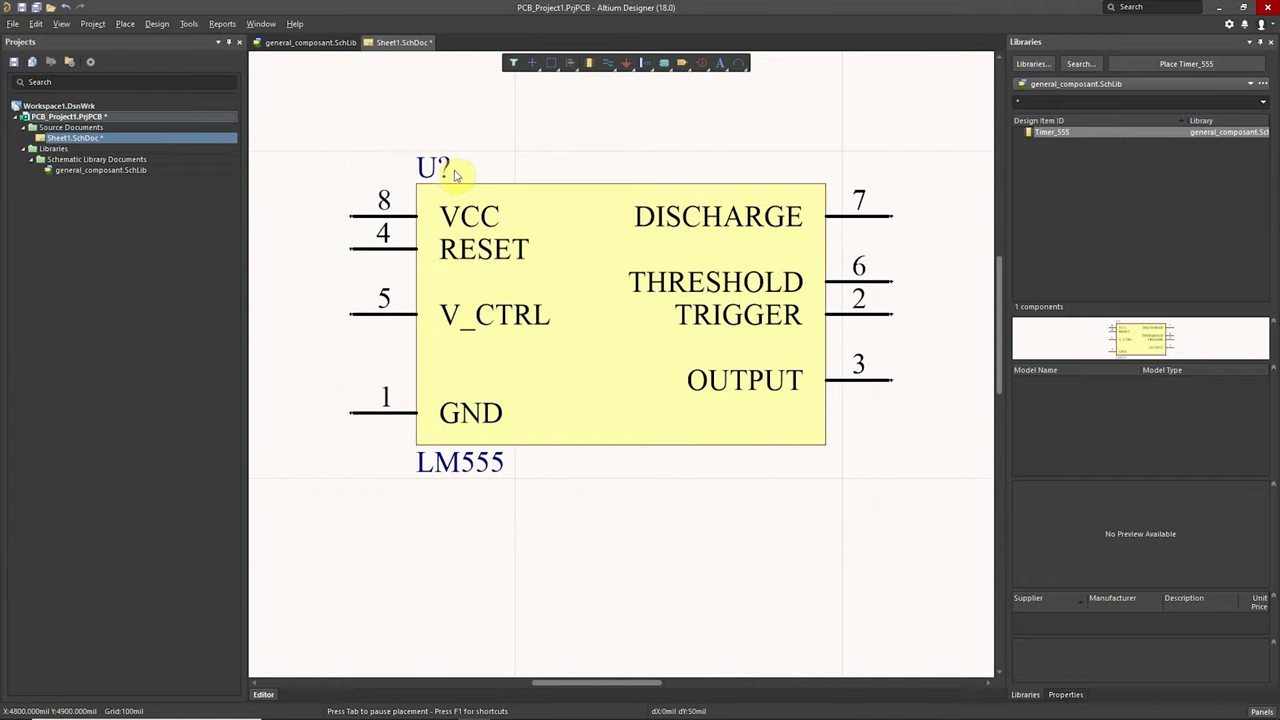
left_click(189, 24)
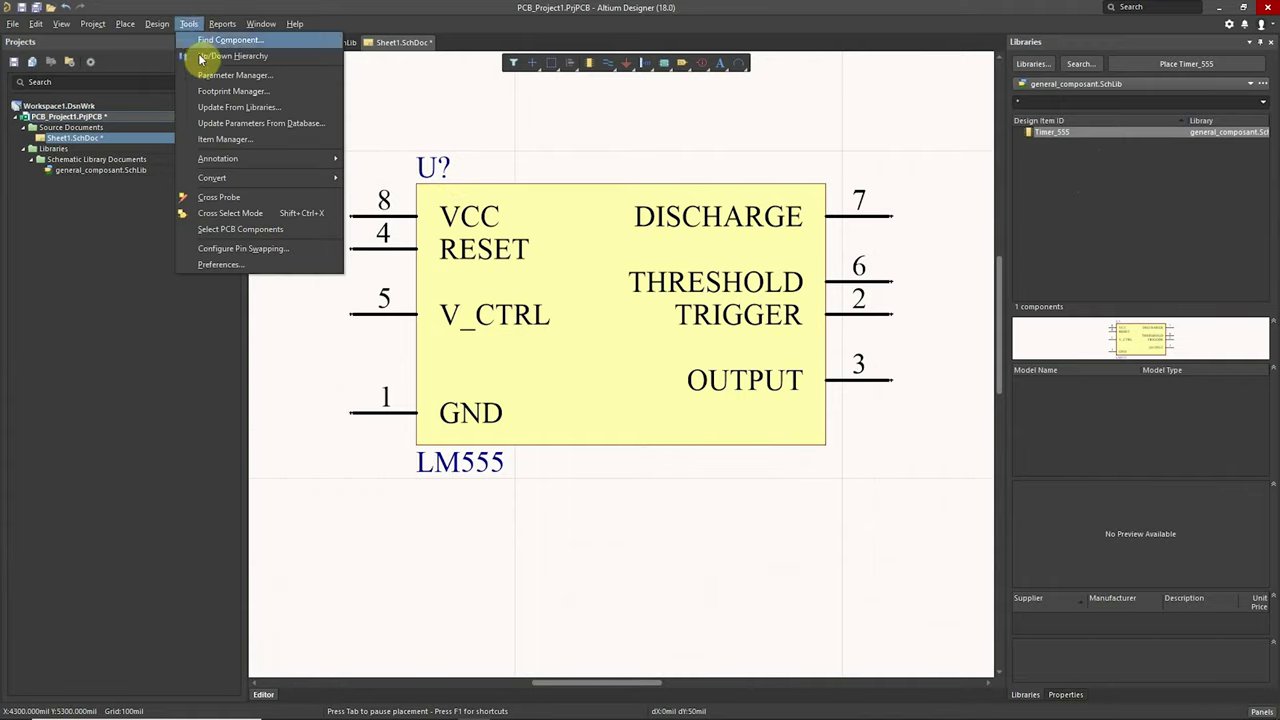
Step: Annotate the schematic quietly so the LM555 becomes U1, then return to general_composant.SchLib
mouse_move(218, 158)
left_click(420, 206)
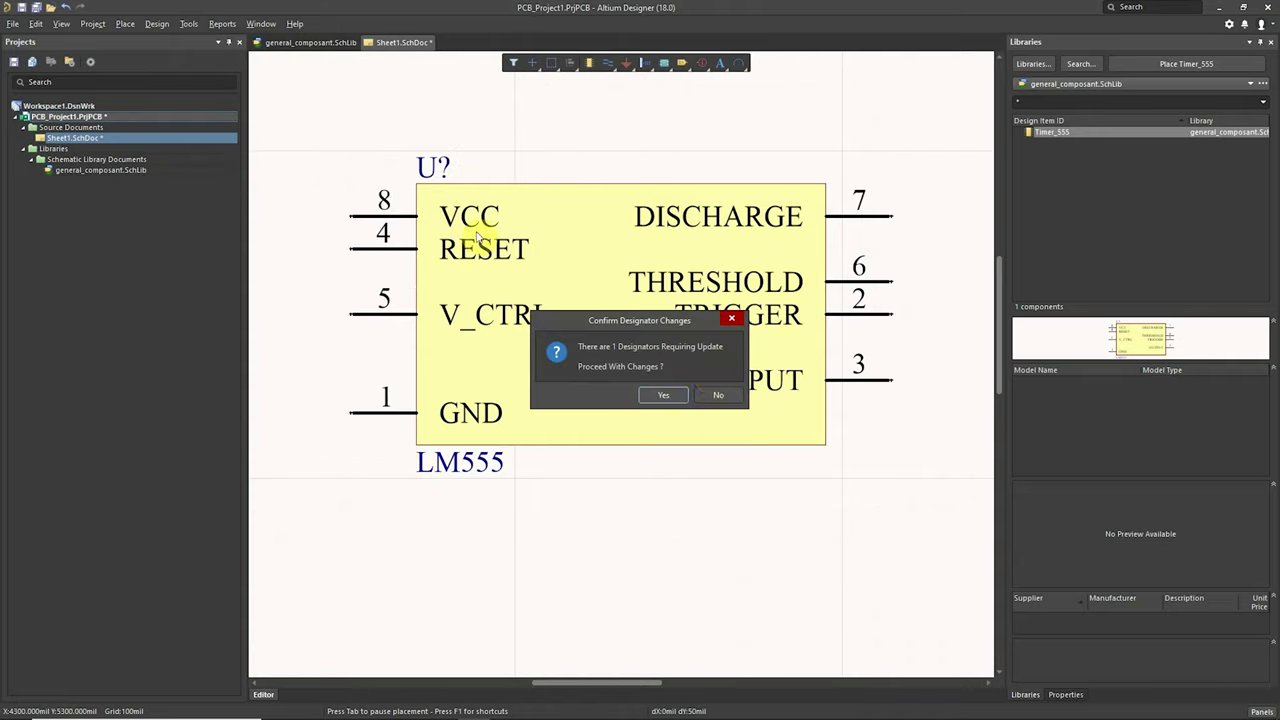
left_click(660, 393)
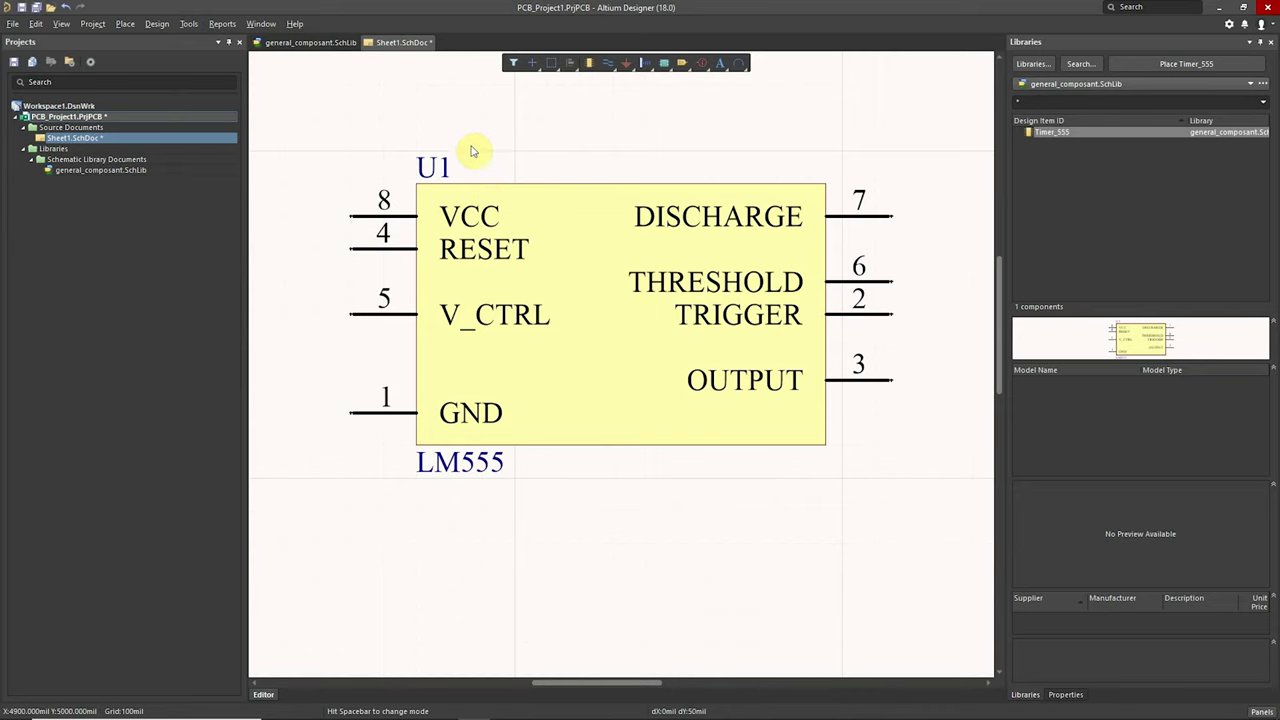
left_click(325, 44)
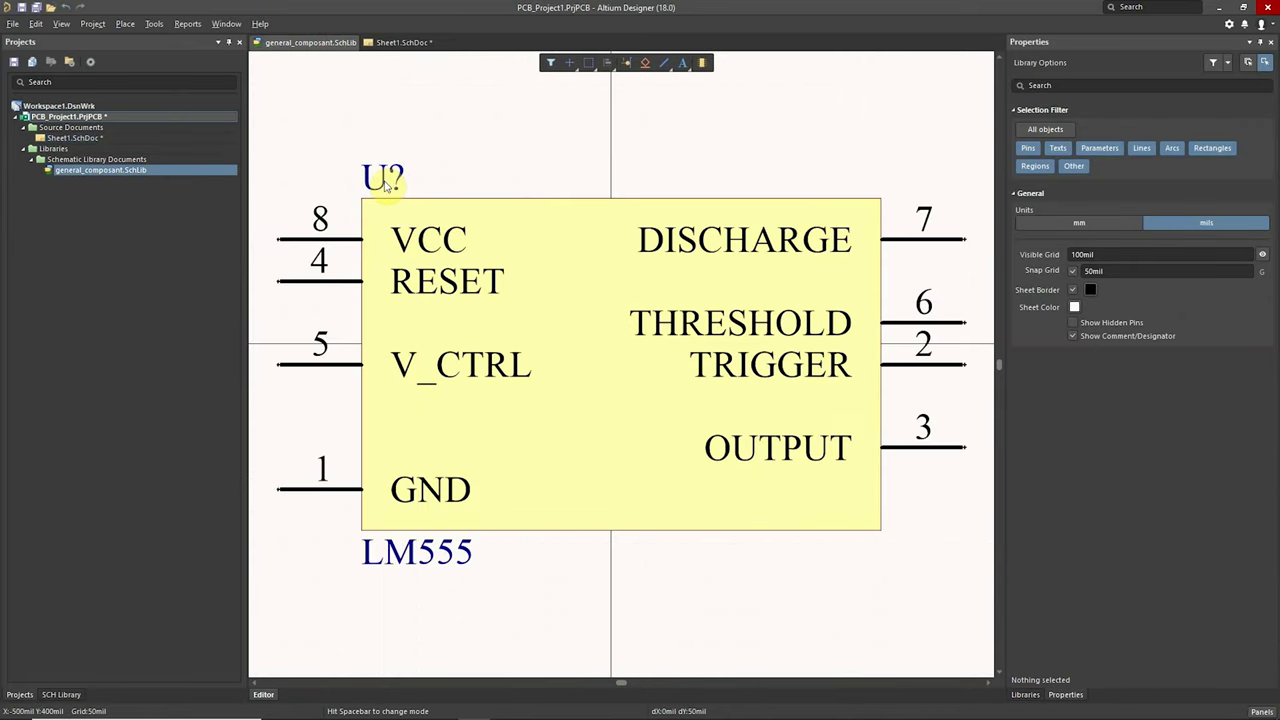